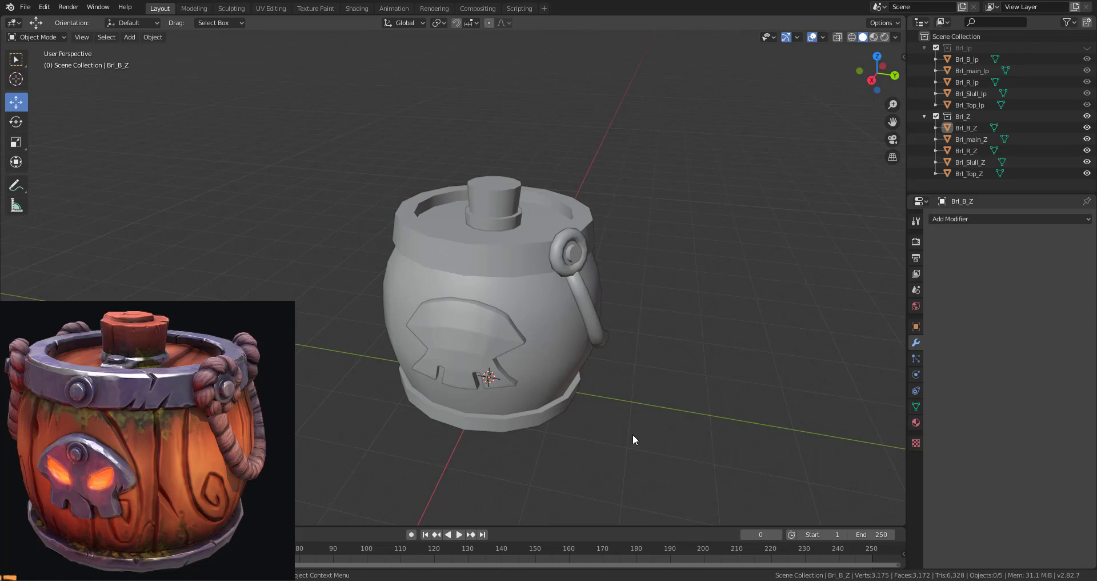
Step: Orbit the Blender viewport to view the barrel from another side
mouse_move(668, 386)
middle_down()
mouse_move(619, 360)
mouse_move(558, 381)
mouse_move(600, 376)
mouse_move(526, 365)
mouse_move(572, 376)
mouse_move(571, 343)
mouse_move(585, 349)
middle_up()
Step: Overlay the wireframe on the solid barrel from Quick Favorites, then orbit and zoom over its edge flow
key(q)
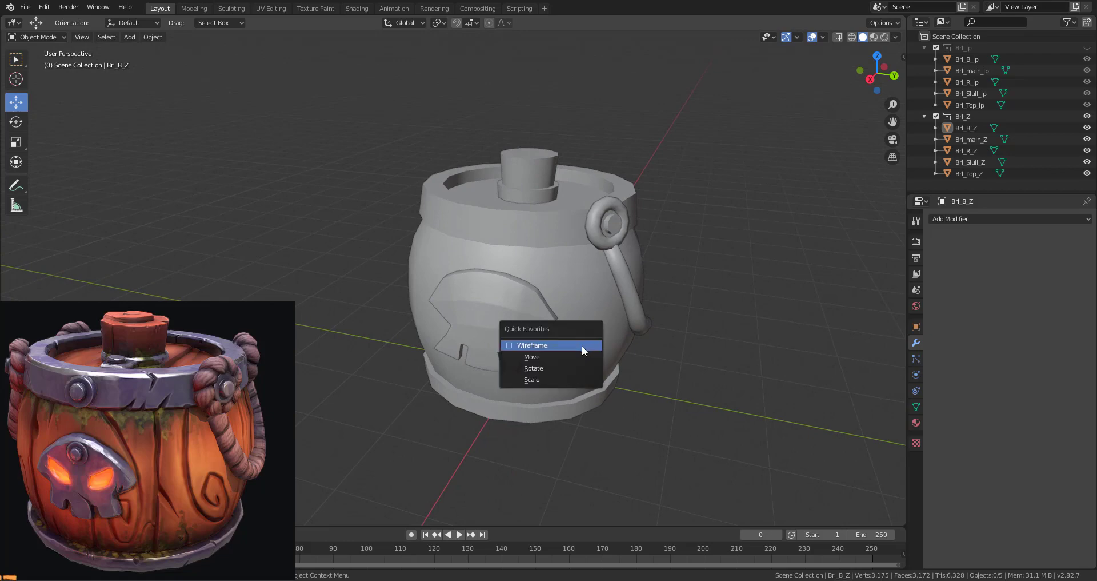
click(582, 345)
middle_drag(609, 358, 611, 364)
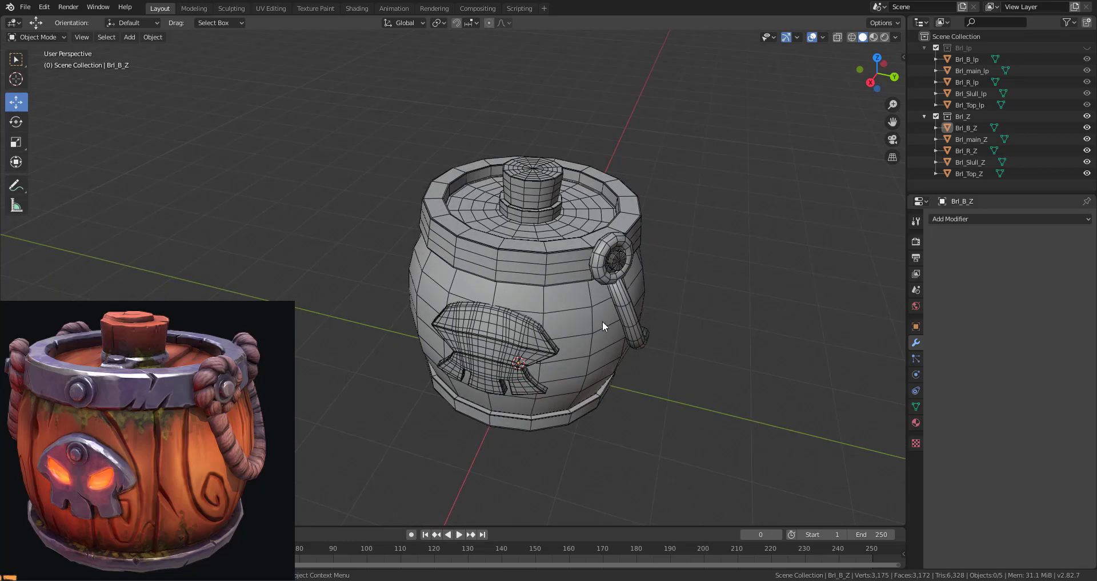
mouse_move(602, 320)
middle_down()
mouse_move(582, 256)
mouse_move(597, 313)
mouse_move(578, 307)
mouse_move(602, 324)
middle_up()
scroll(549, 259, up, 2)
scroll(549, 260, up, 3)
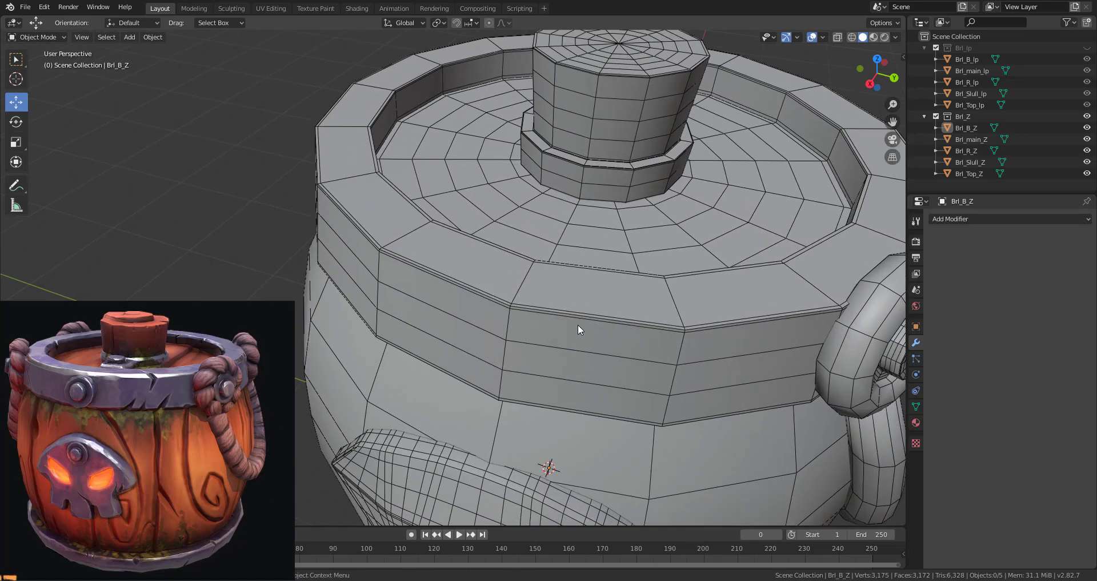
scroll(576, 302, down, 3)
scroll(580, 259, down, 1)
scroll(581, 259, down, 3)
mouse_move(588, 327)
middle_down()
mouse_move(596, 287)
mouse_move(641, 279)
mouse_move(535, 289)
mouse_move(606, 315)
mouse_move(548, 307)
mouse_move(641, 310)
mouse_move(591, 306)
mouse_move(600, 309)
middle_up()
scroll(582, 279, down, 2)
Step: Box-select the five Brl_Z barrel parts and export them as an FBX file
drag(363, 122, 725, 481)
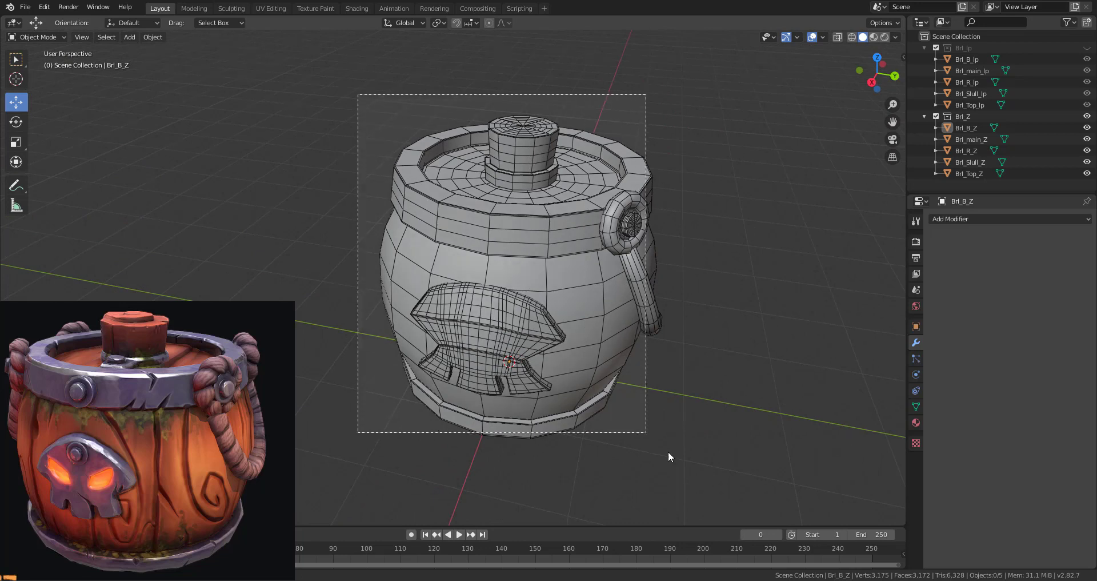
click(26, 7)
mouse_move(51, 172)
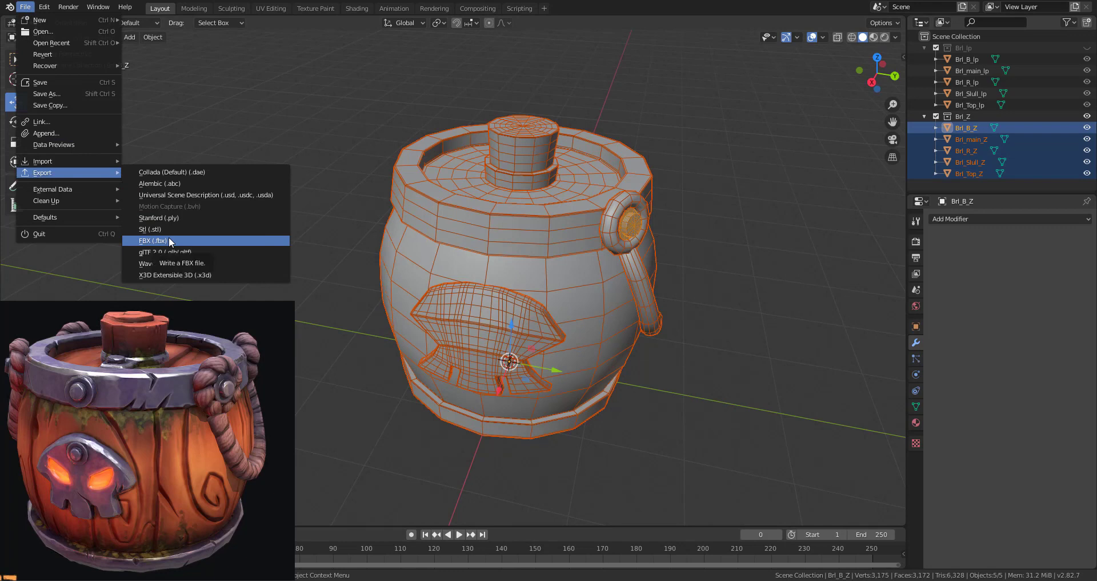
click(441, 132)
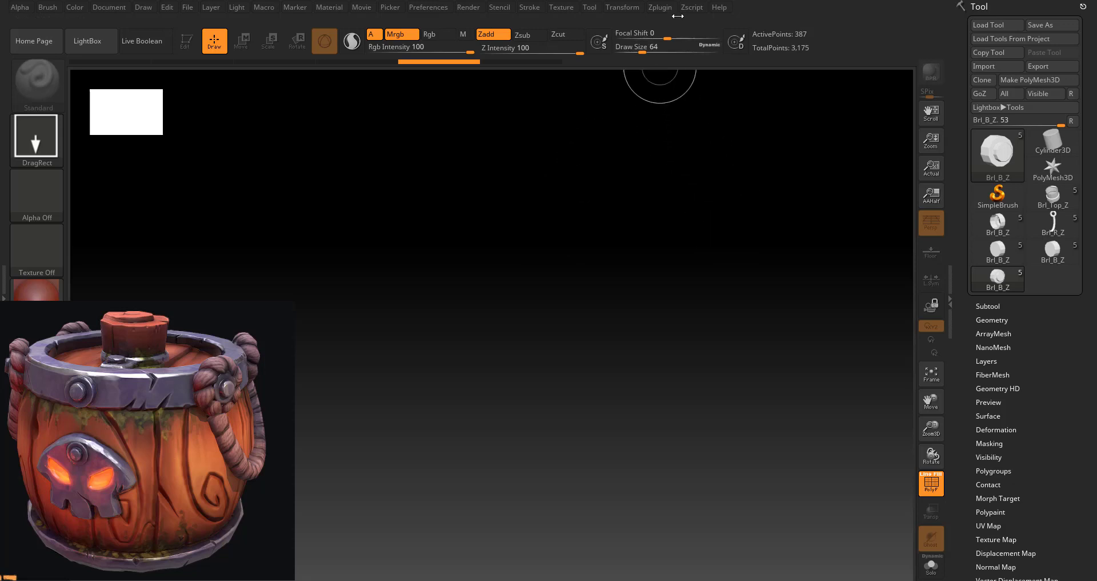
Step: Import the barrel FBX through FBX ExportImport, draw it on the canvas and enter Edit mode
click(660, 7)
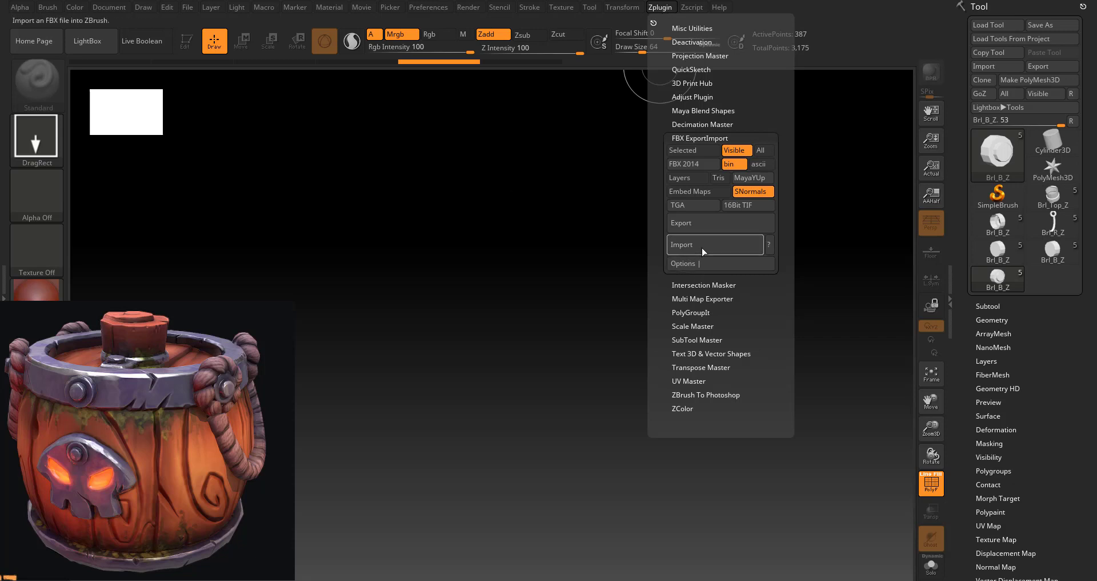
click(694, 138)
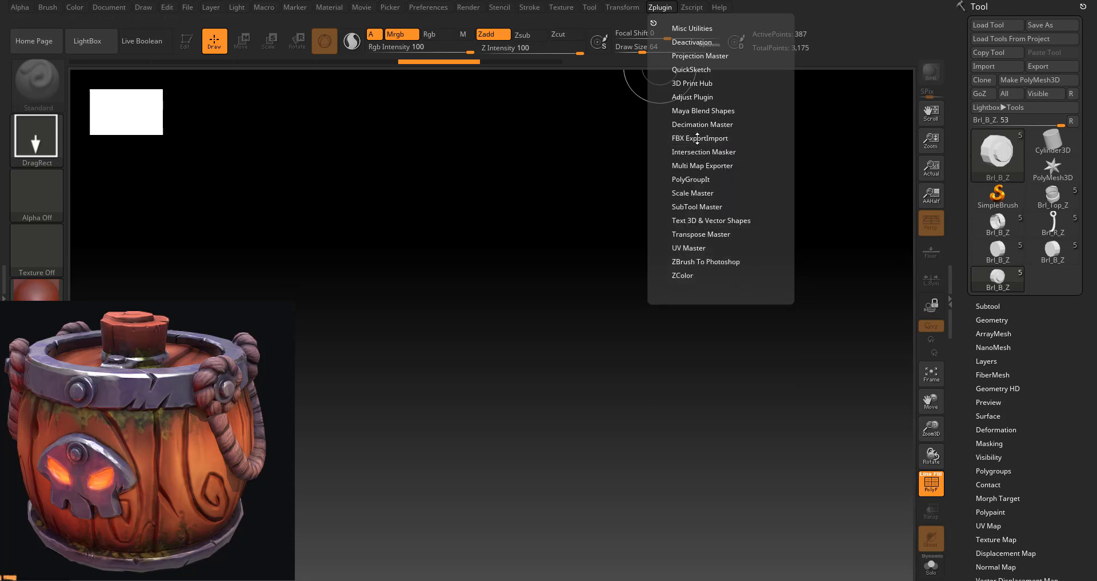
click(702, 139)
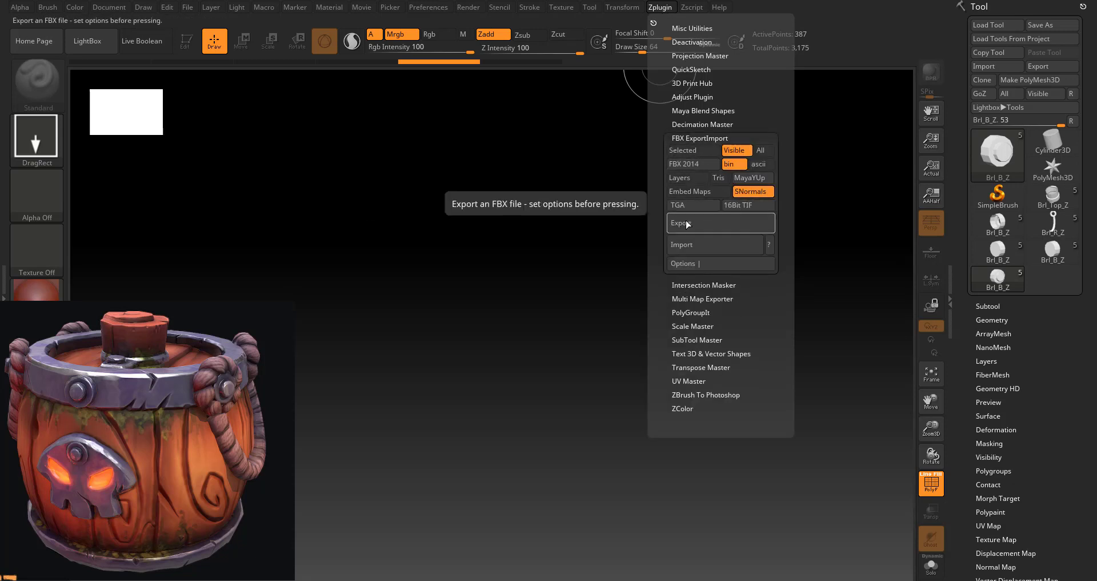
click(701, 246)
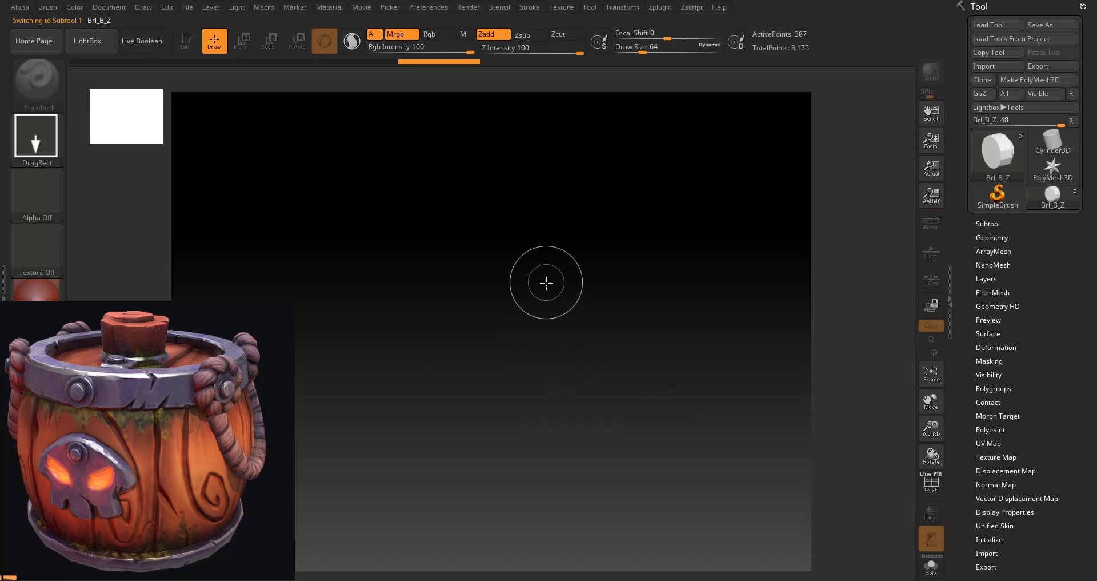
drag(502, 436, 804, 276)
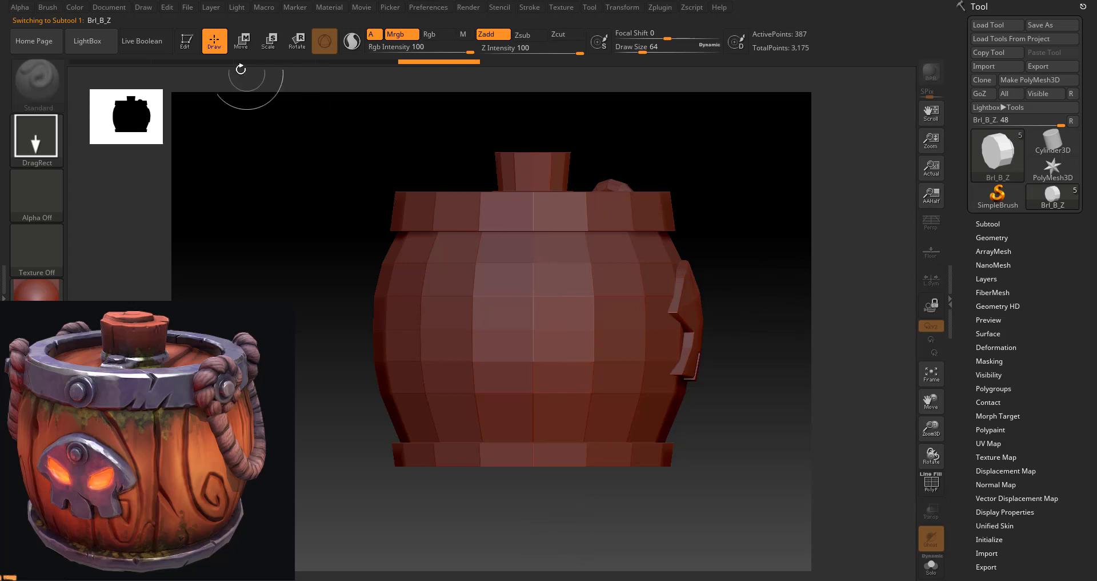
click(187, 41)
Step: Rotate the barrel to check its top and handle, and turn on Persp
drag(722, 399, 707, 476)
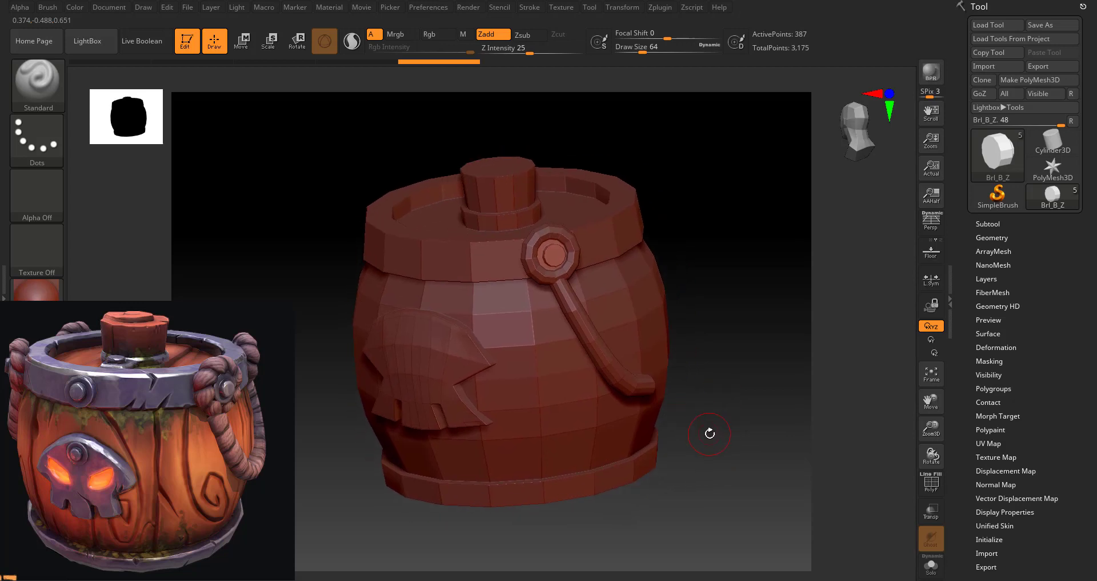
drag(718, 398, 711, 432)
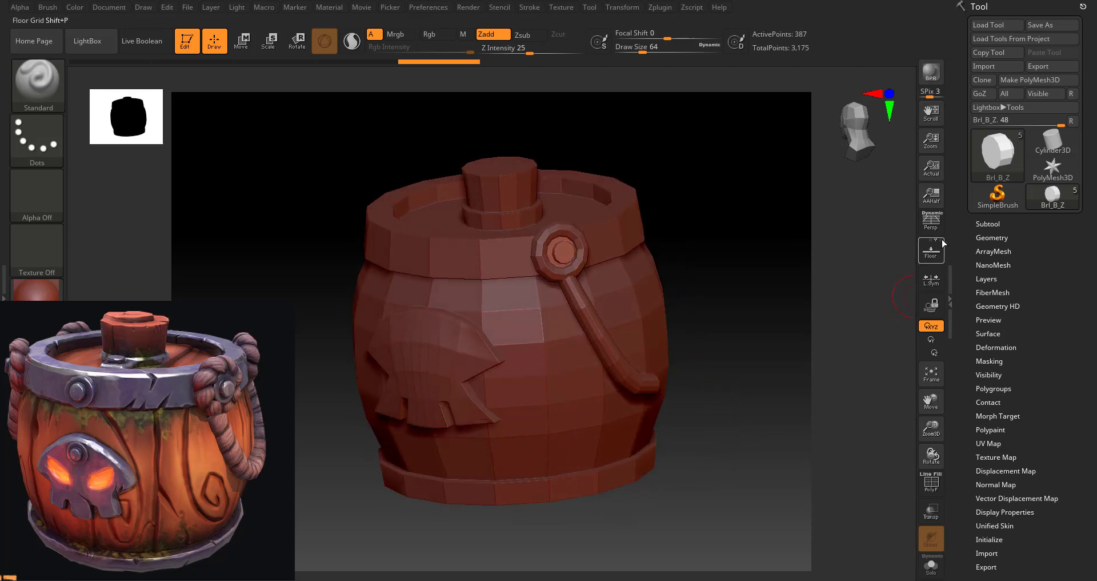
click(931, 220)
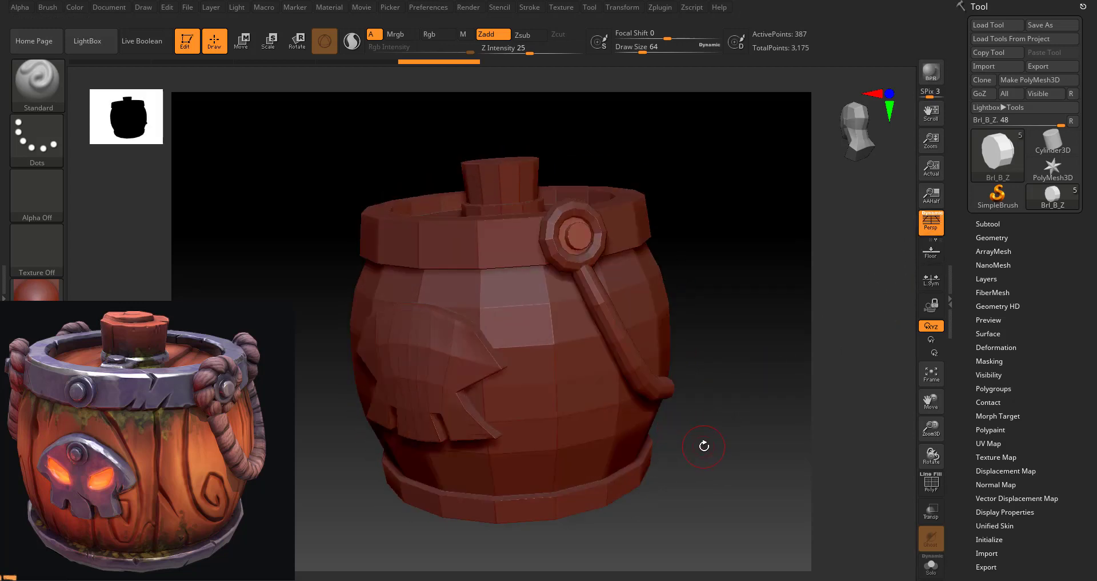
drag(704, 446, 704, 446)
drag(717, 465, 667, 460)
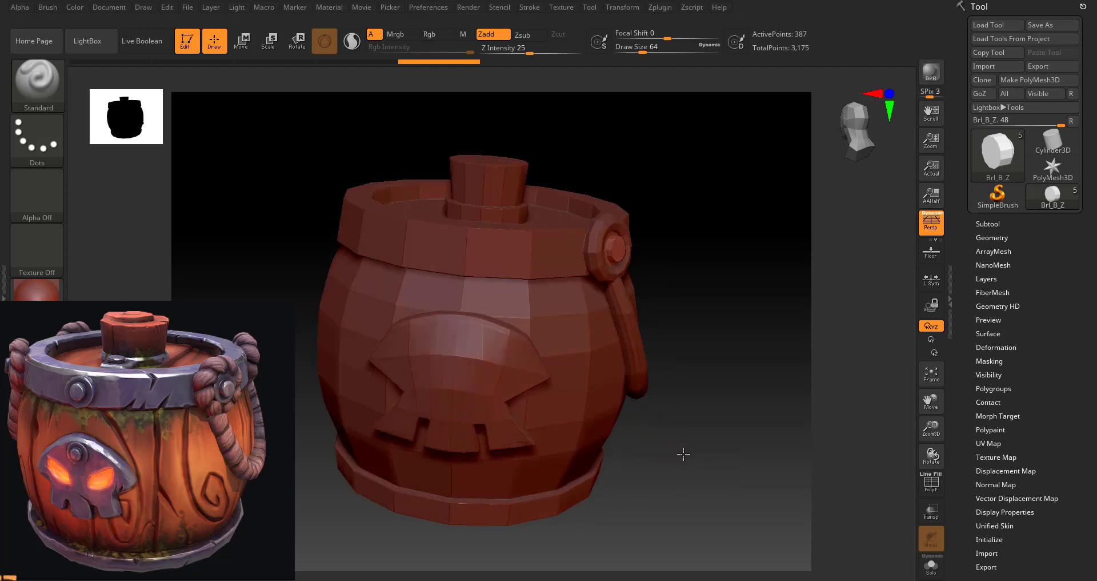
Step: Select the body, skull plaque and lid subtools in turn while rotating around the barrel
alt+click(510, 300)
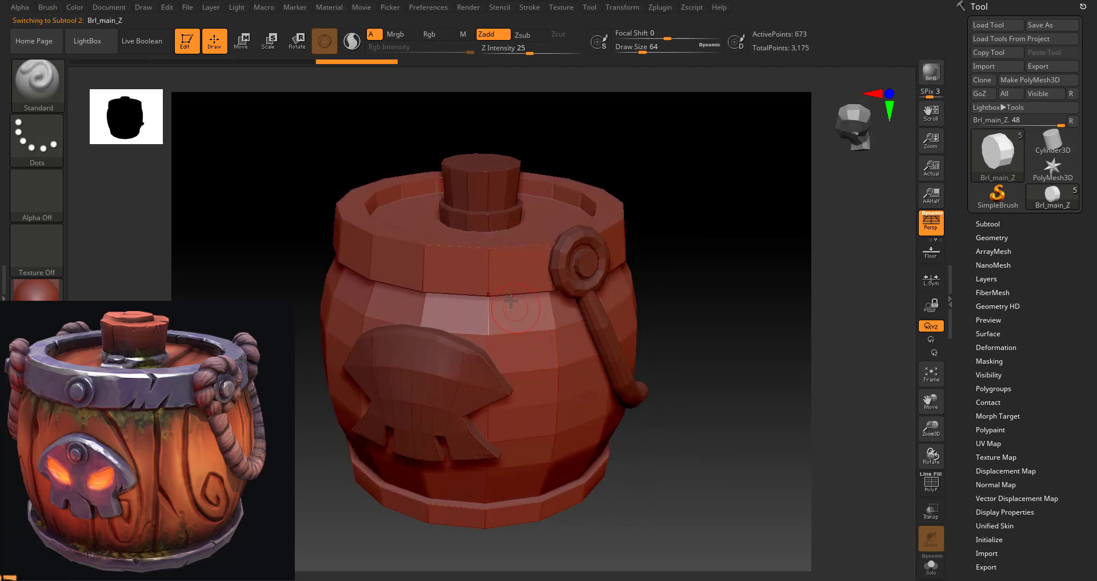
mouse_move(705, 407)
mouse_down()
mouse_move(718, 440)
mouse_move(693, 407)
mouse_move(630, 418)
mouse_up()
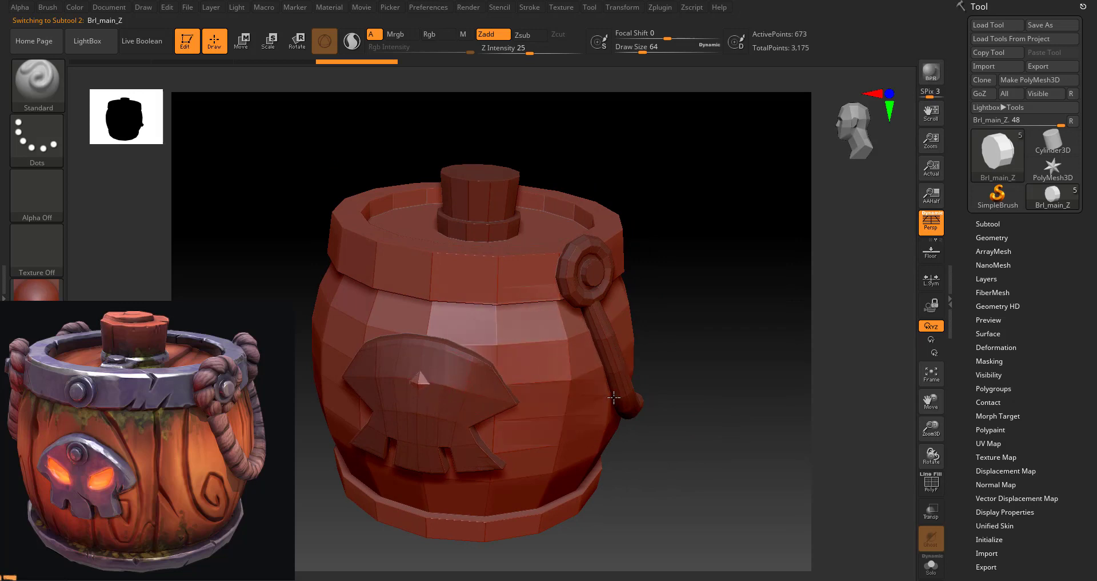
alt+click(447, 394)
drag(699, 443, 511, 222)
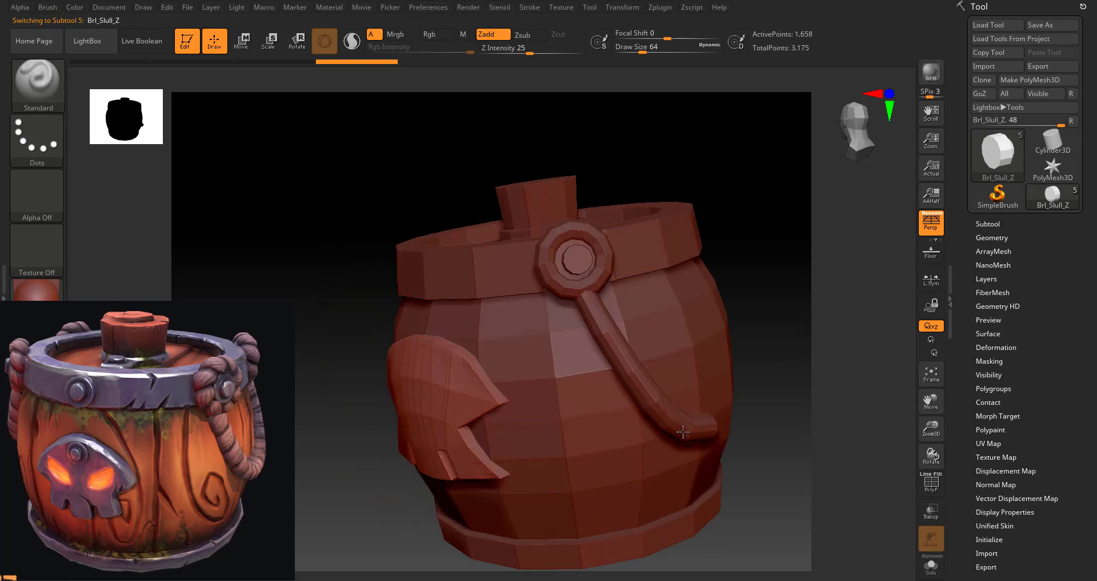
alt+click(512, 222)
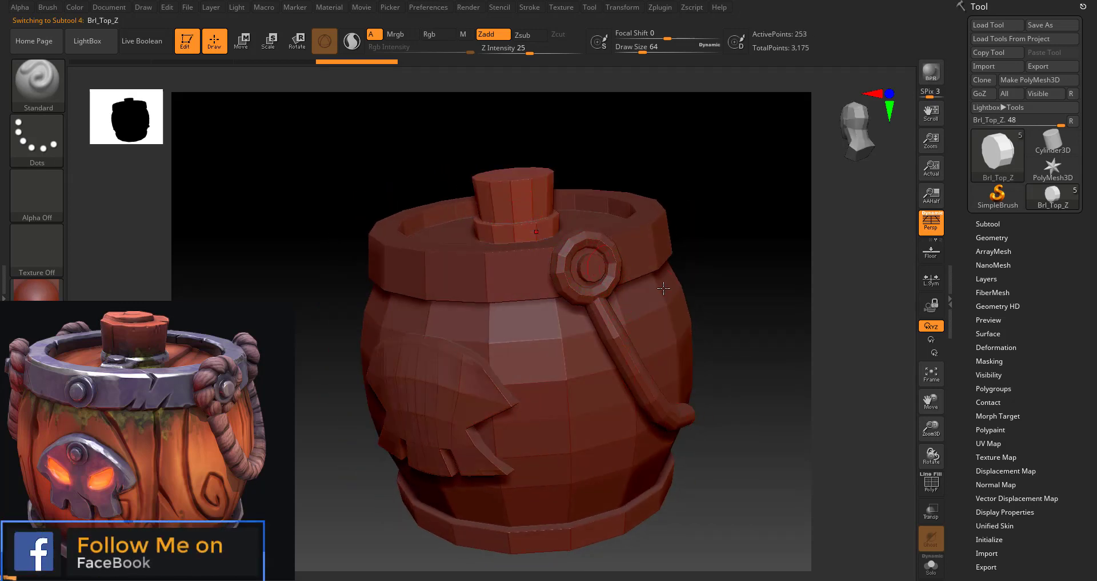
drag(723, 288, 720, 330)
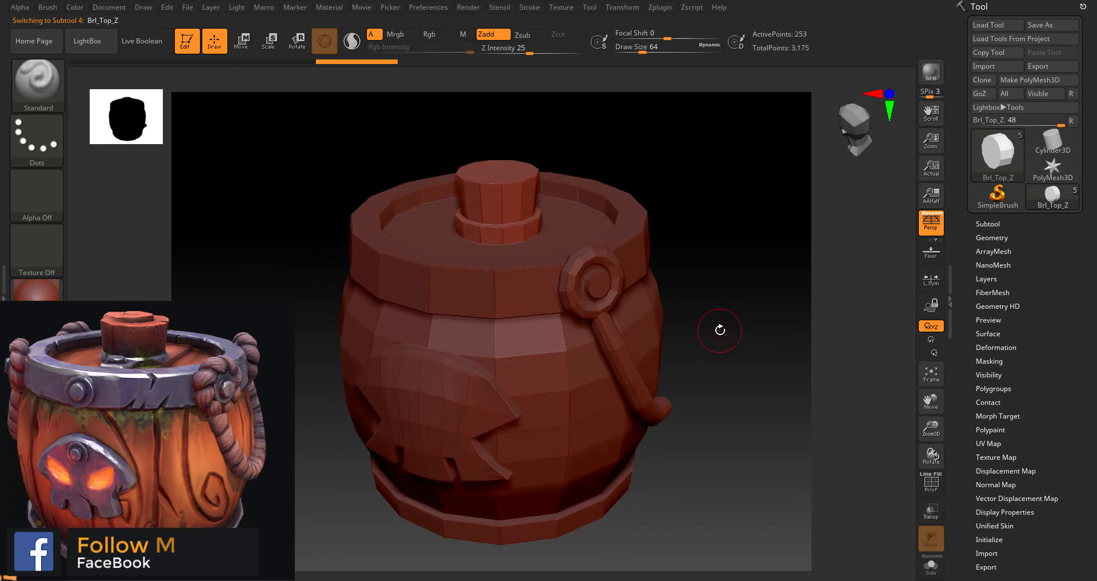
Step: Cycle through Brl_B_Z, Brl_Top_Z and Brl_R_Z, settle on Brl_main_Z, and show Geometry
click(1002, 224)
mouse_move(992, 281)
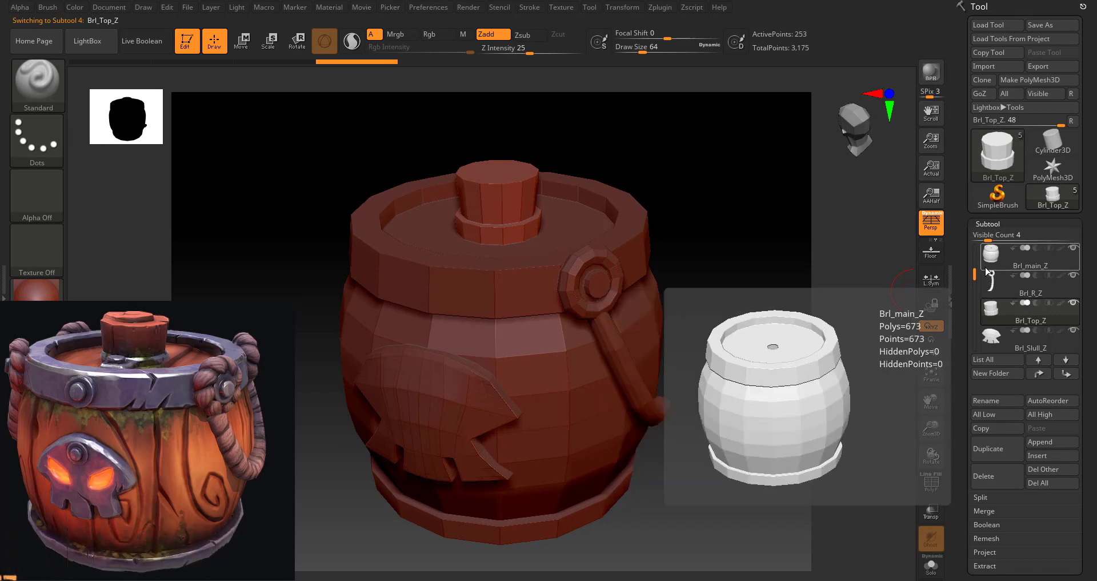
drag(975, 275, 977, 303)
scroll(977, 303, up, 3)
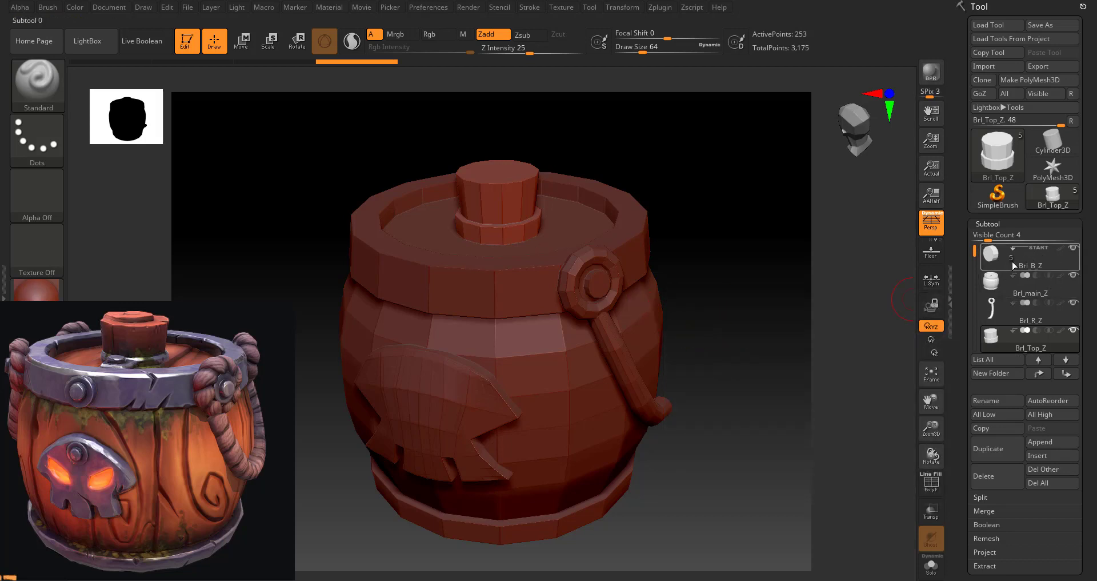
click(987, 266)
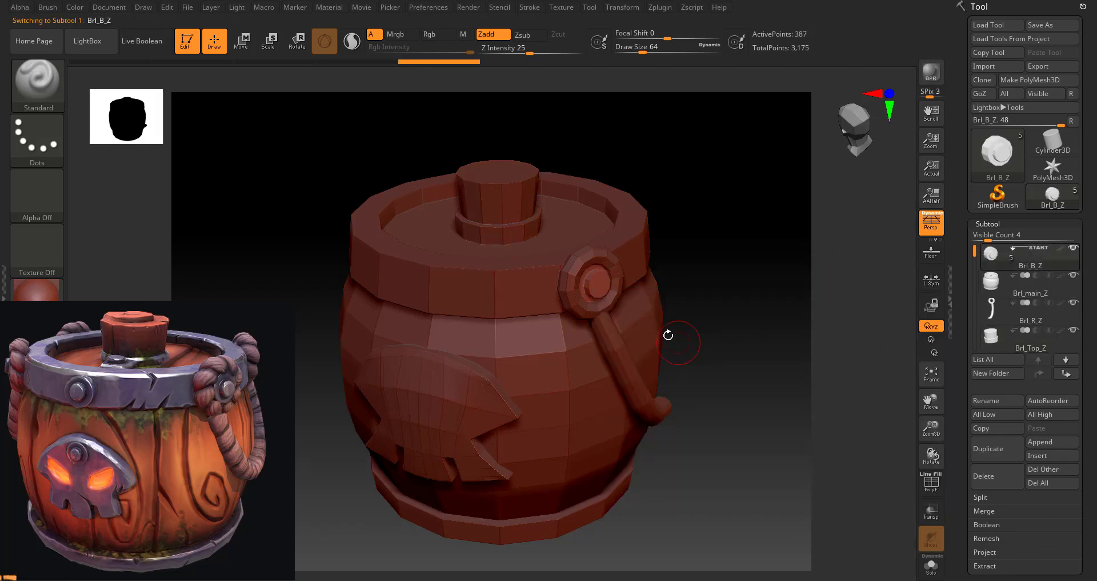
click(1000, 286)
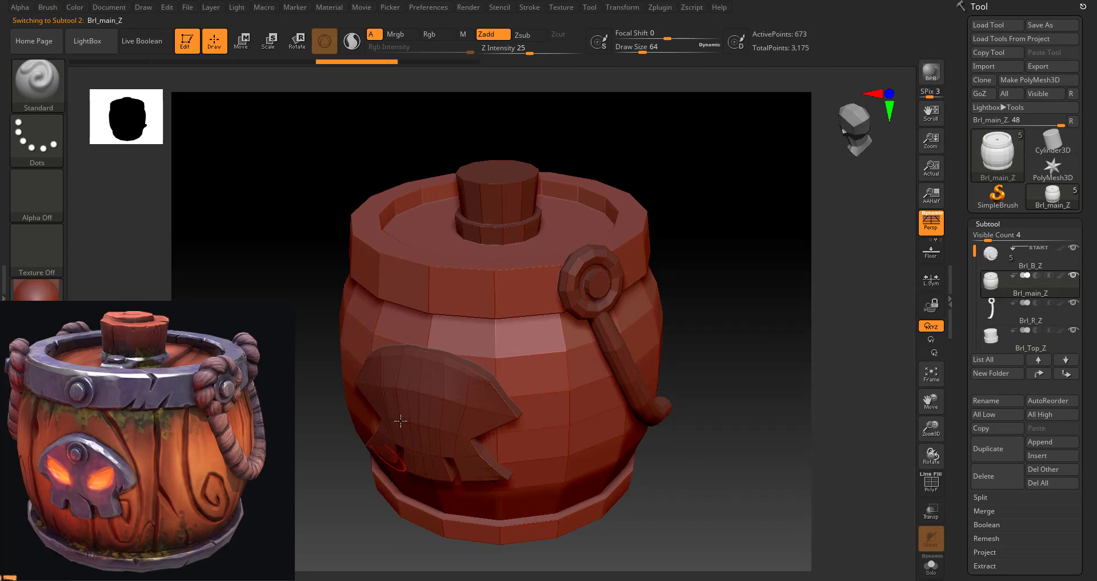
alt+click(507, 215)
alt+click(579, 282)
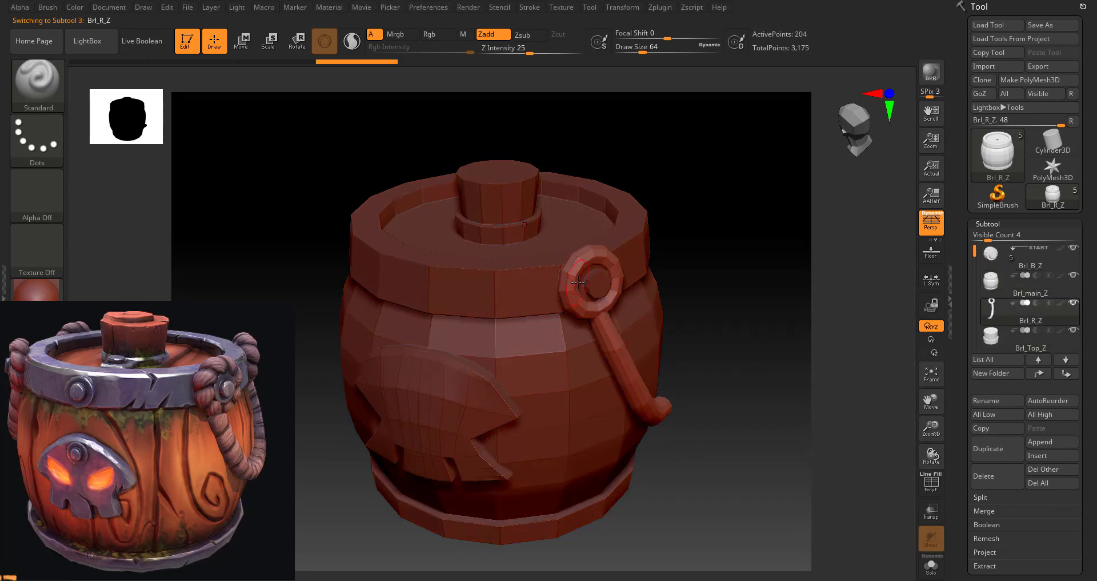
alt+click(570, 403)
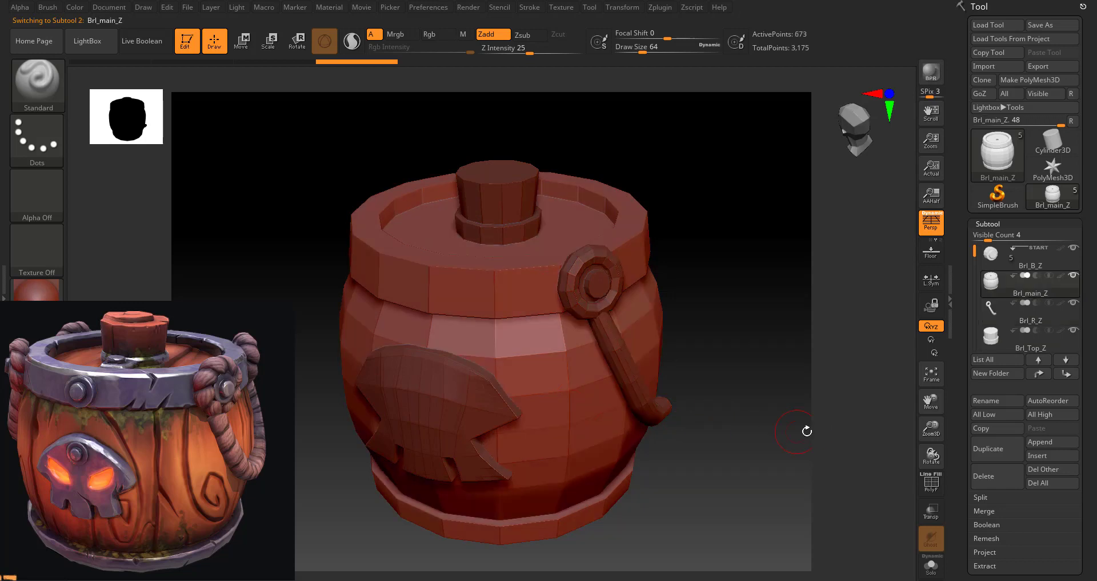
click(1003, 224)
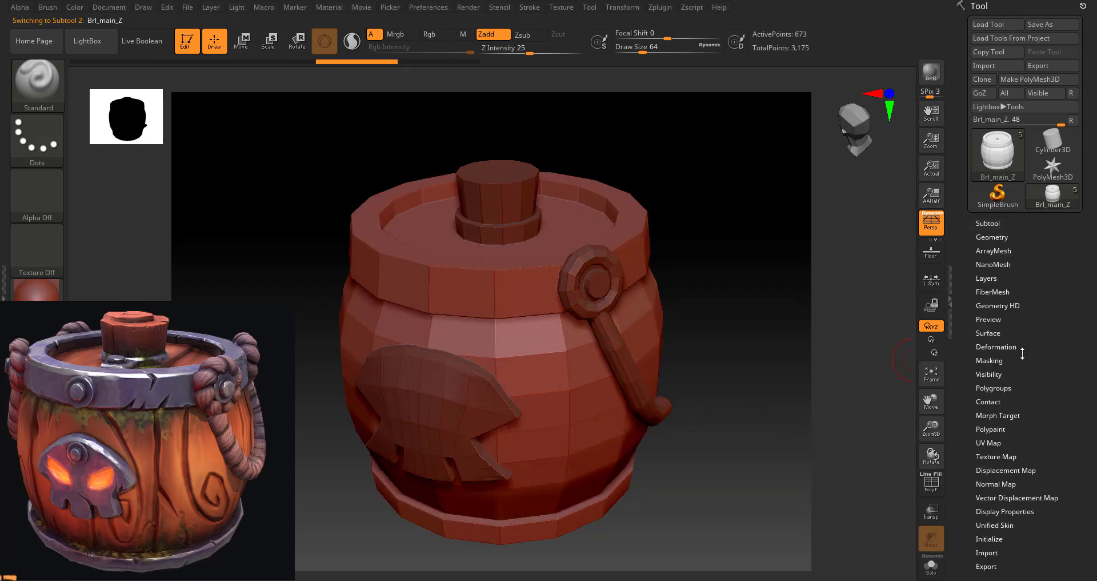
click(1003, 237)
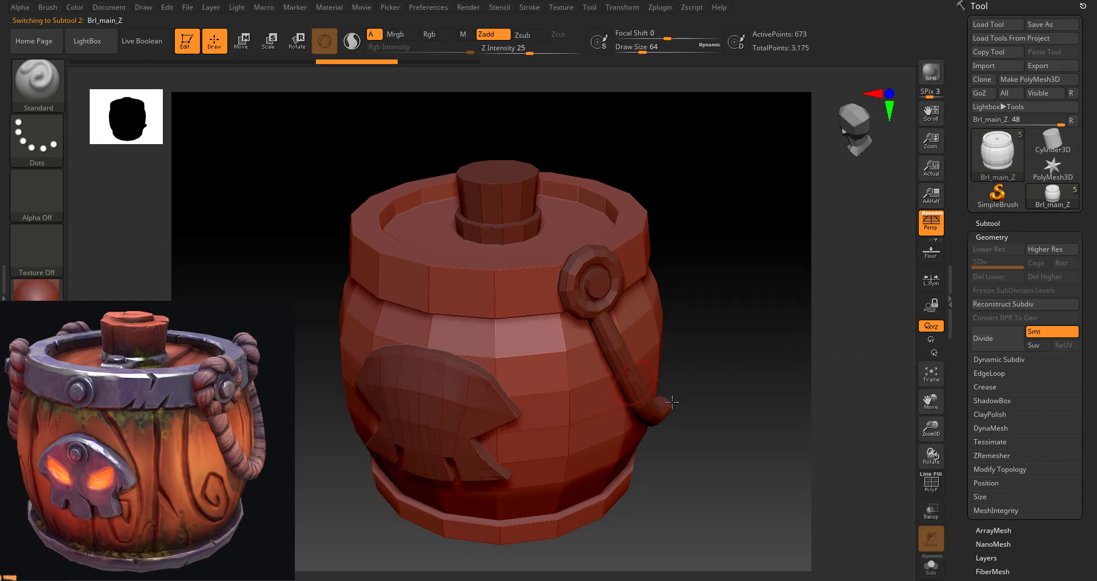
Step: Subdivide Brl_main_Z with Ctrl+D and toggle the PolyF wireframe on and off
key(ctrl)
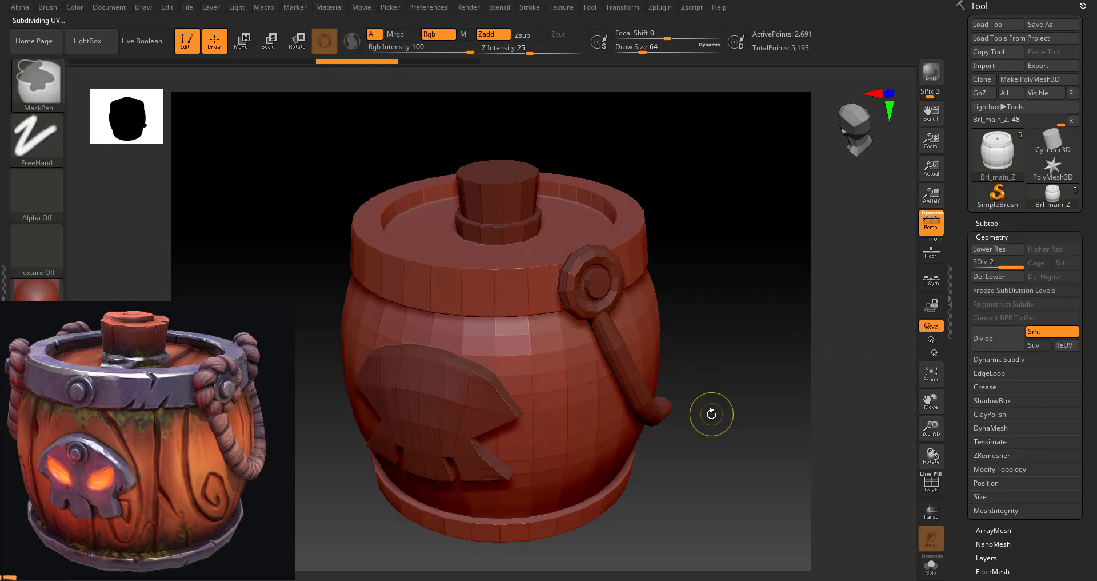
key(ctrl+d)
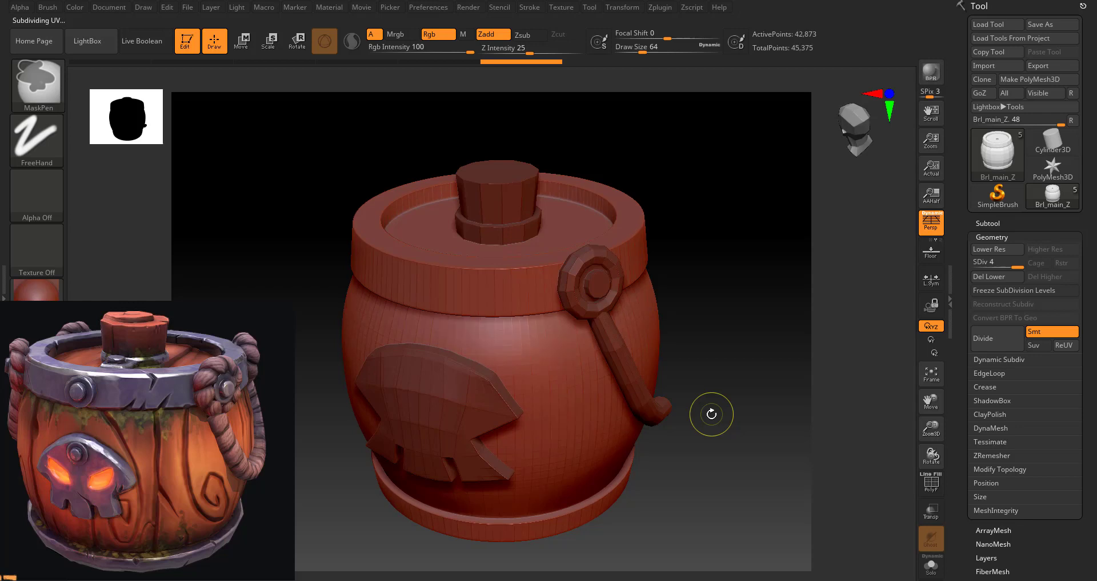
click(930, 486)
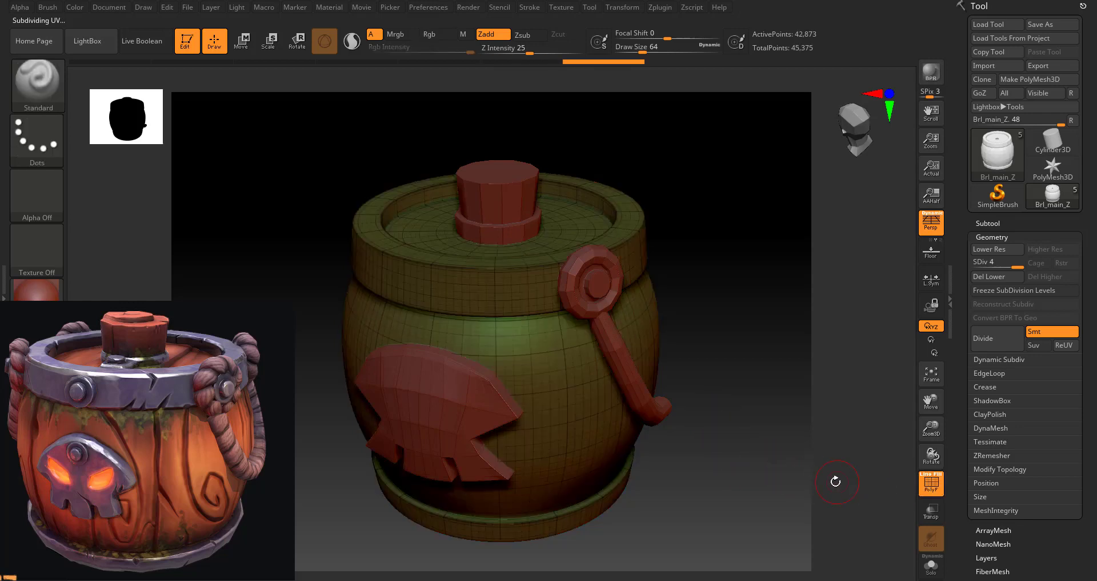
click(932, 486)
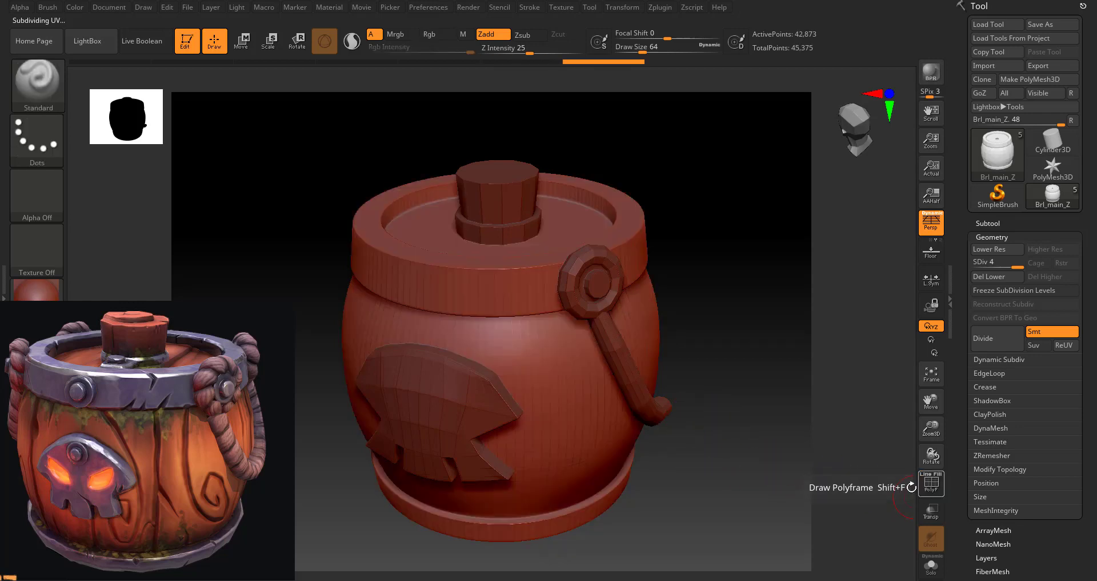
Step: Reach SDiv 5 (171,377 points), undo test strokes to keep the surface clean, and open LightBox
mouse_move(760, 403)
mouse_down()
mouse_move(747, 397)
mouse_move(718, 417)
mouse_up()
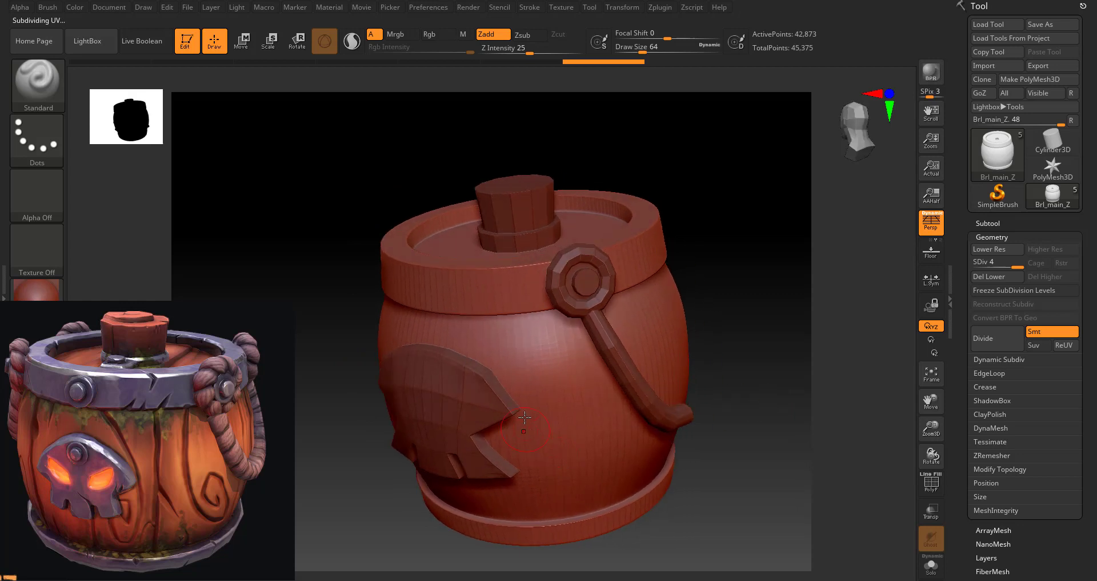
mouse_move(559, 361)
mouse_down()
mouse_move(571, 460)
mouse_move(595, 371)
mouse_up()
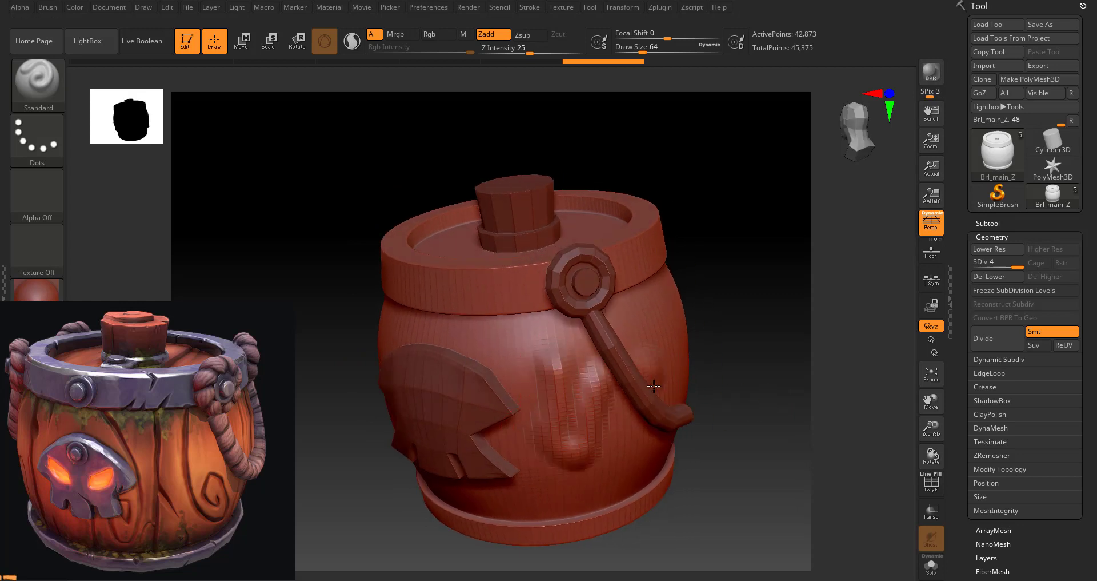
key(ctrl+z)
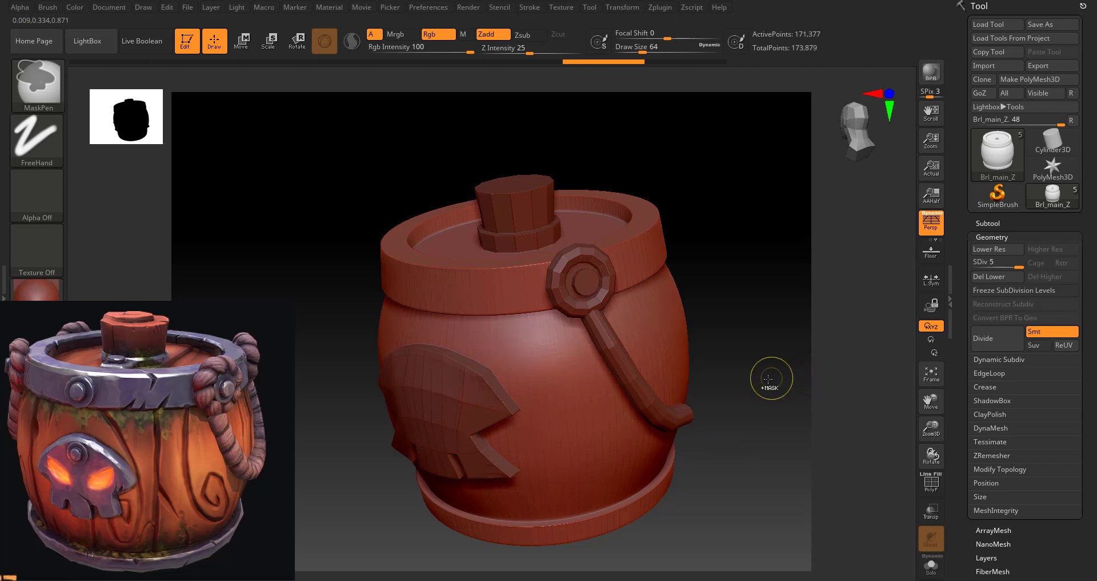
key(ctrl+d)
mouse_move(543, 364)
mouse_down()
mouse_move(564, 390)
mouse_move(574, 468)
mouse_move(617, 395)
mouse_up()
drag(622, 337, 658, 365)
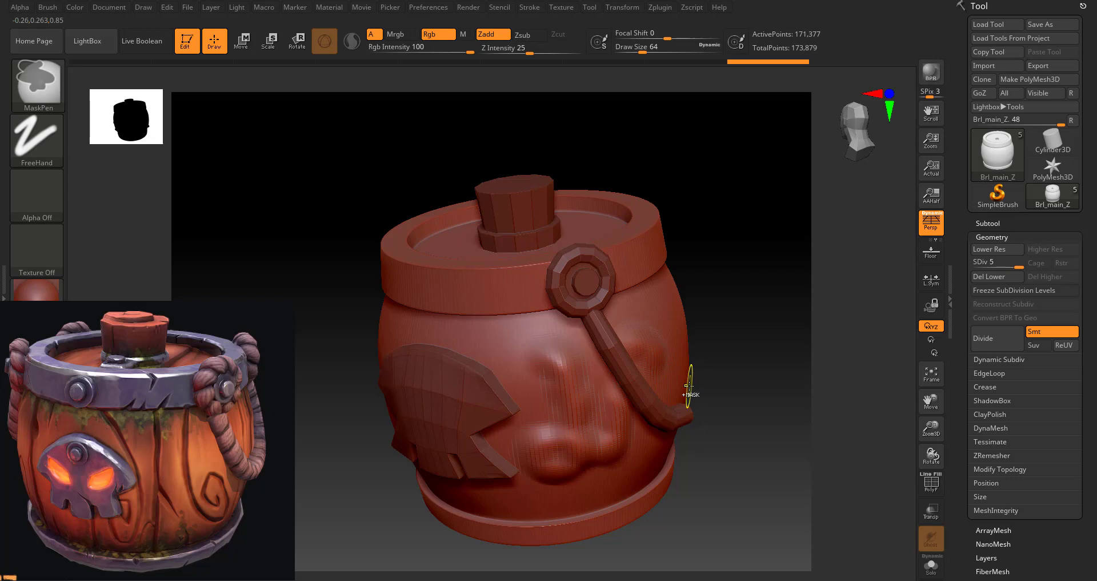
key(ctrl+z)
key(comma)
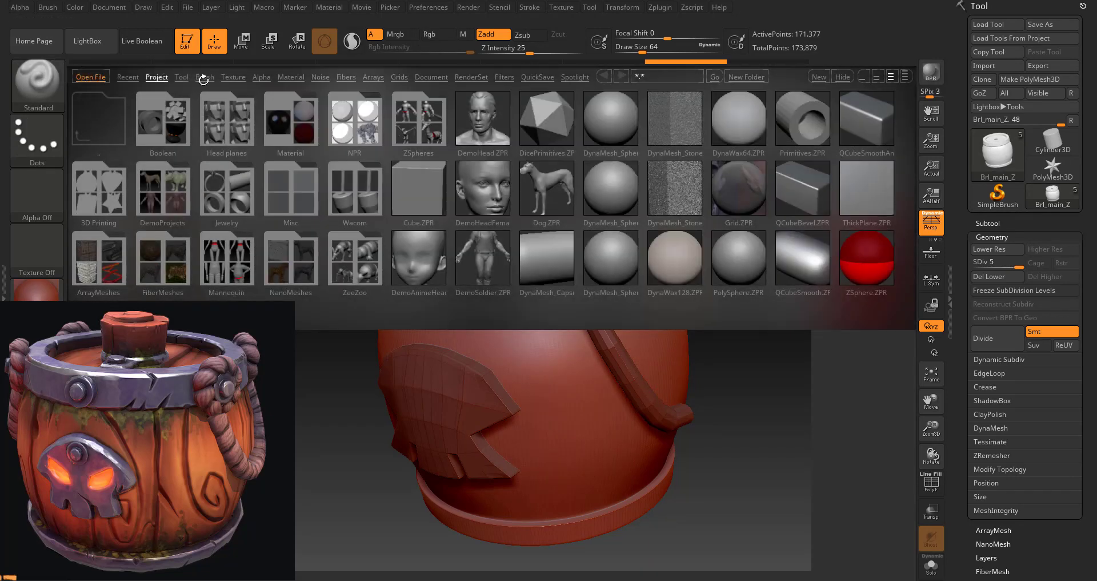
Step: Load Orb_Cracks, then Orb_Slash02, from the Orb brush pack in LightBox's Brush library
click(204, 78)
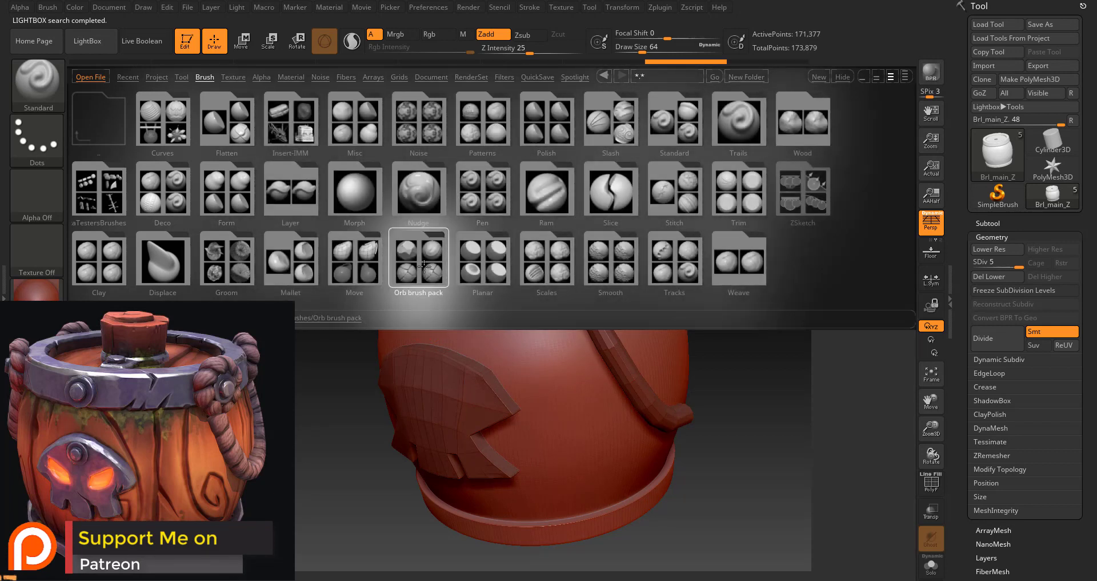
click(424, 266)
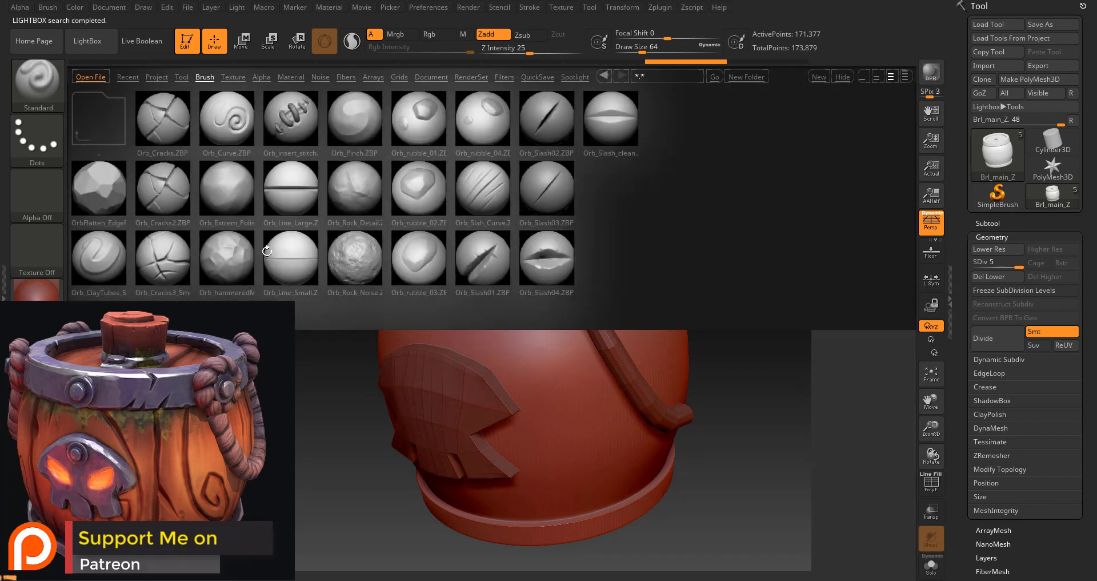
double_click(168, 120)
click(94, 51)
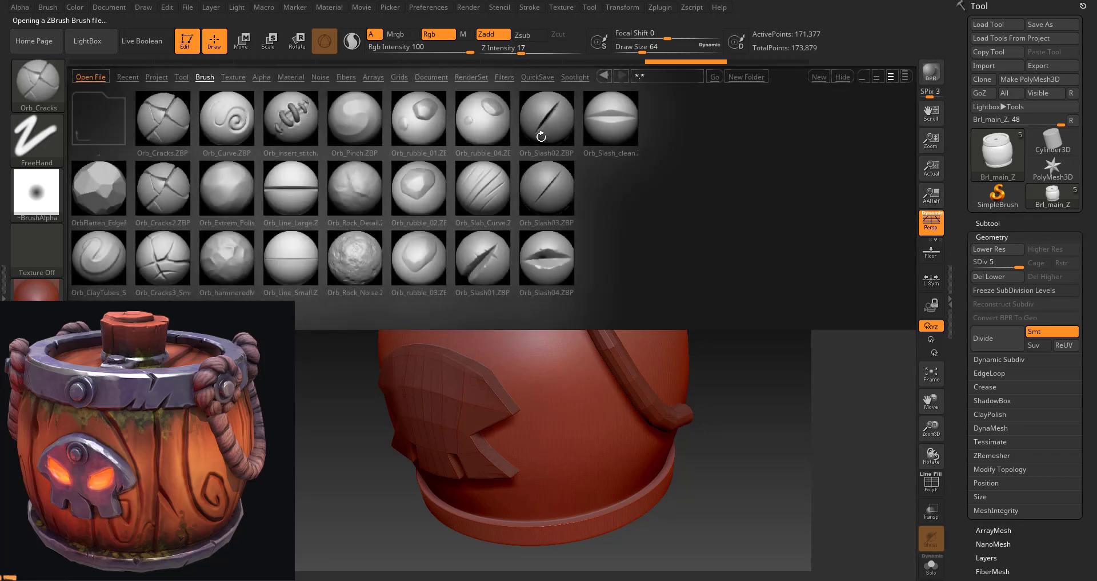
double_click(545, 127)
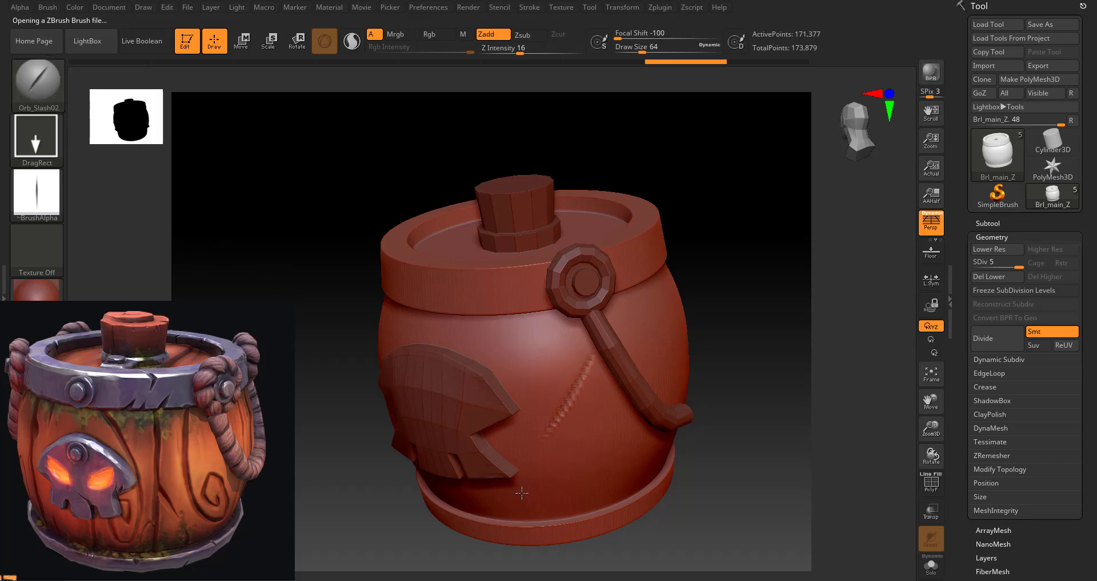
Step: Test Orb_Slash02 slashes on the belly, undo them, and subdivide the body to level 6
drag(522, 492, 493, 453)
drag(484, 353, 478, 410)
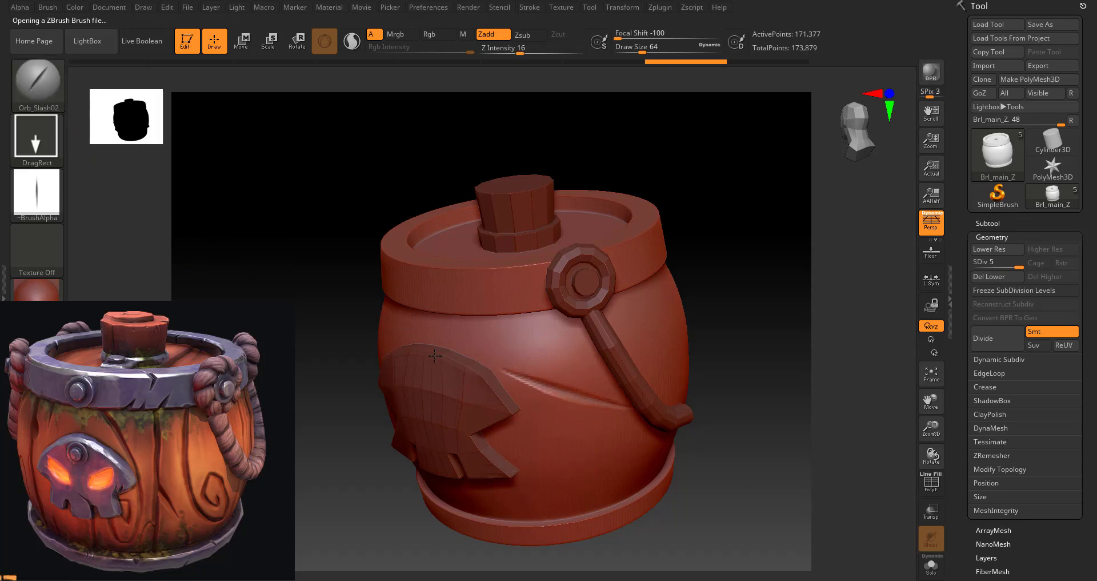
drag(566, 386, 439, 491)
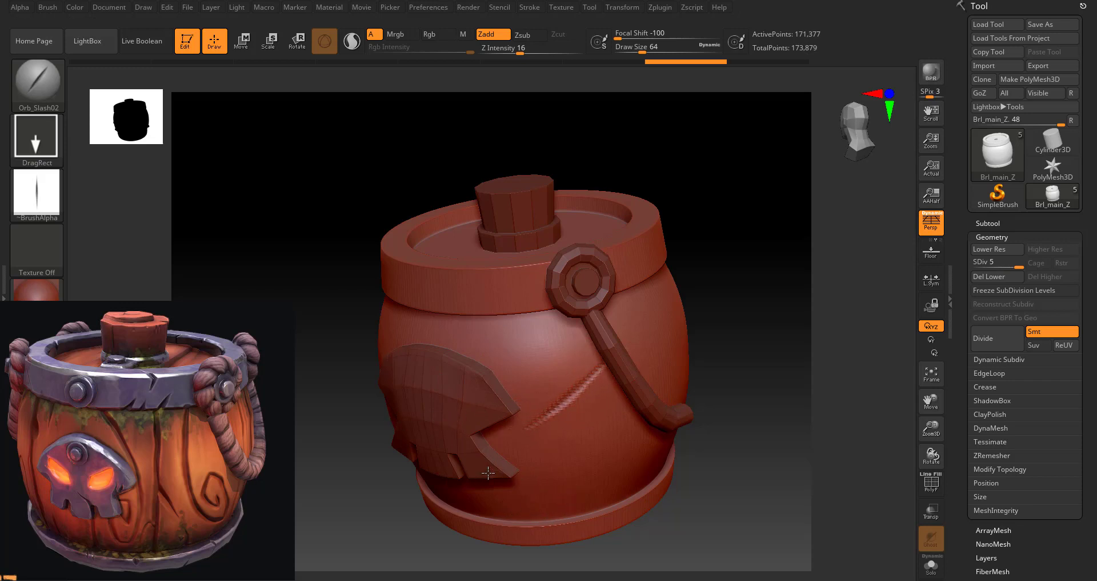
key(ctrl+z)
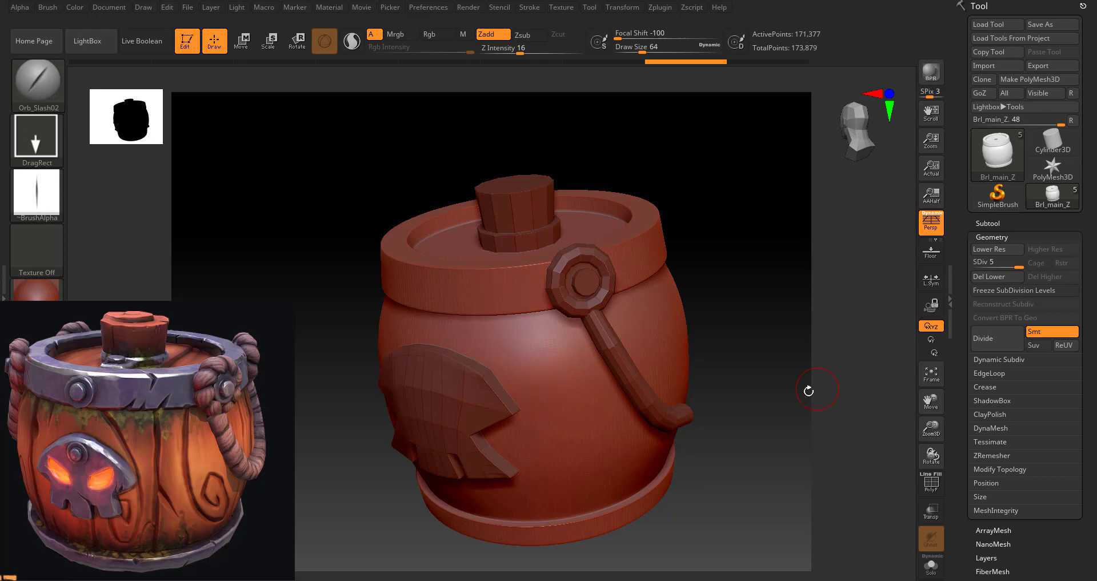
key(ctrl)
key(ctrl+d)
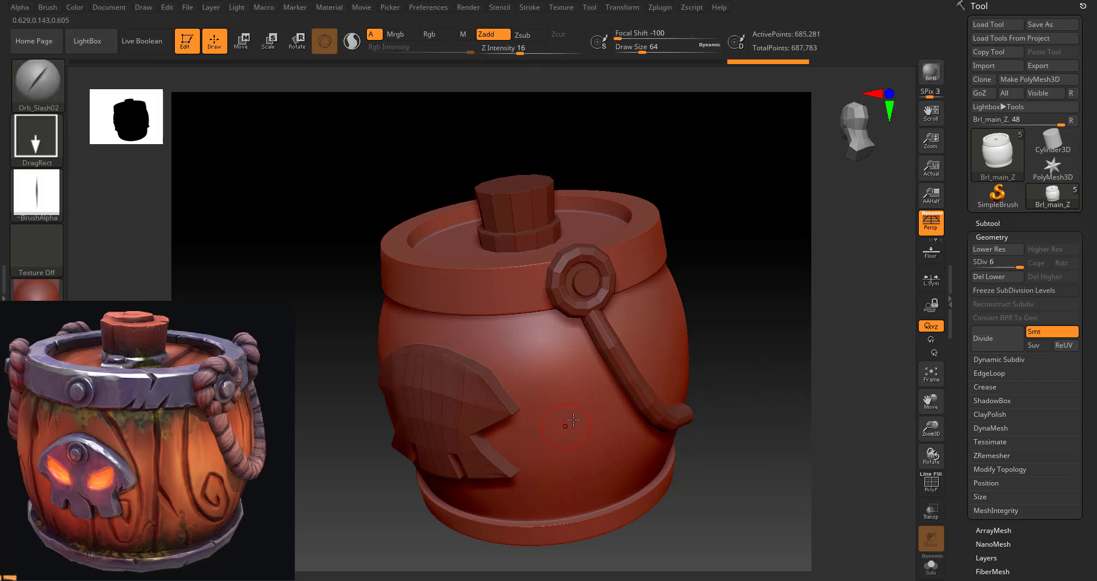
Step: Subdivide the body to SDiv 7, redo a shorter lower slash, and select Brl_Top_Z
drag(557, 470, 416, 317)
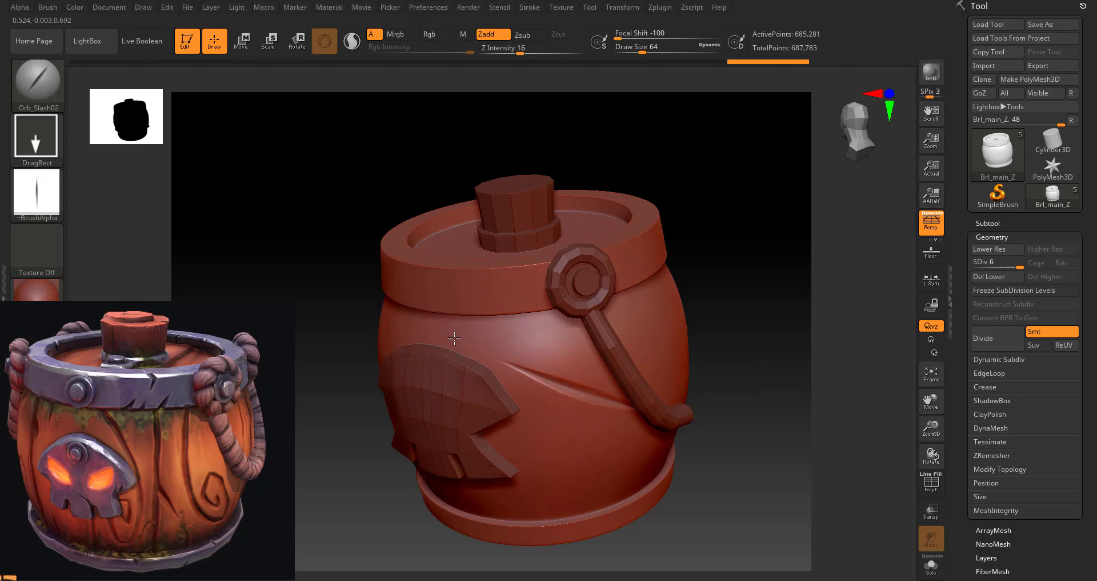
key(ctrl)
key(ctrl+z)
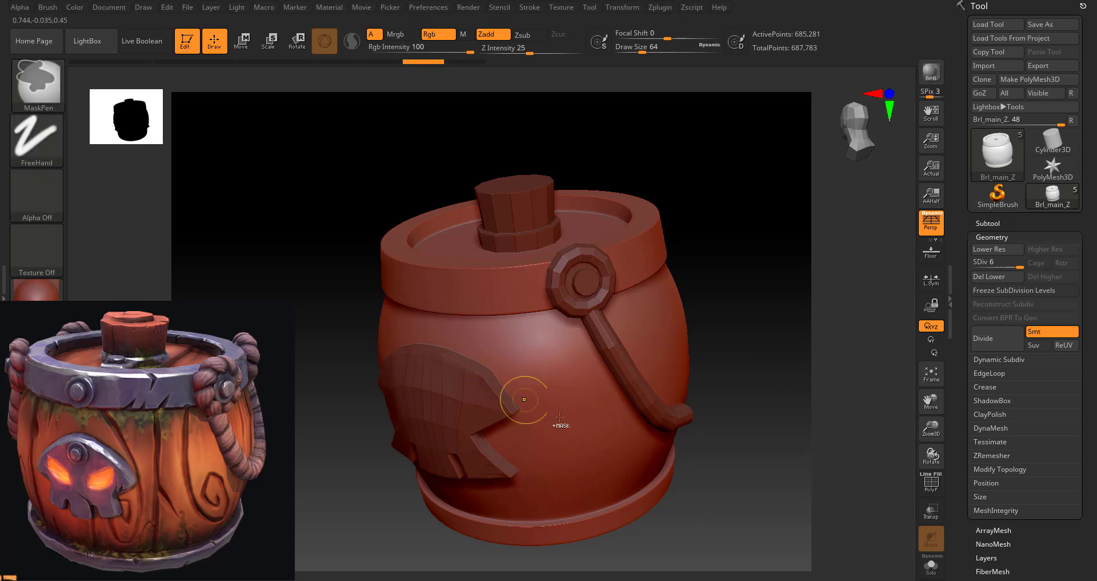
key(ctrl+d)
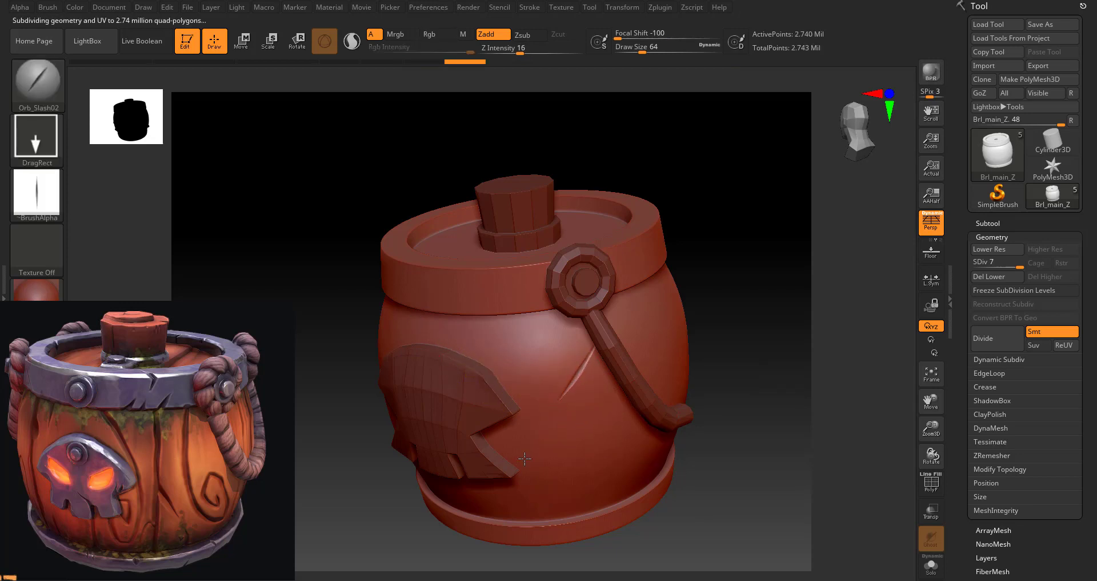
drag(623, 400, 514, 334)
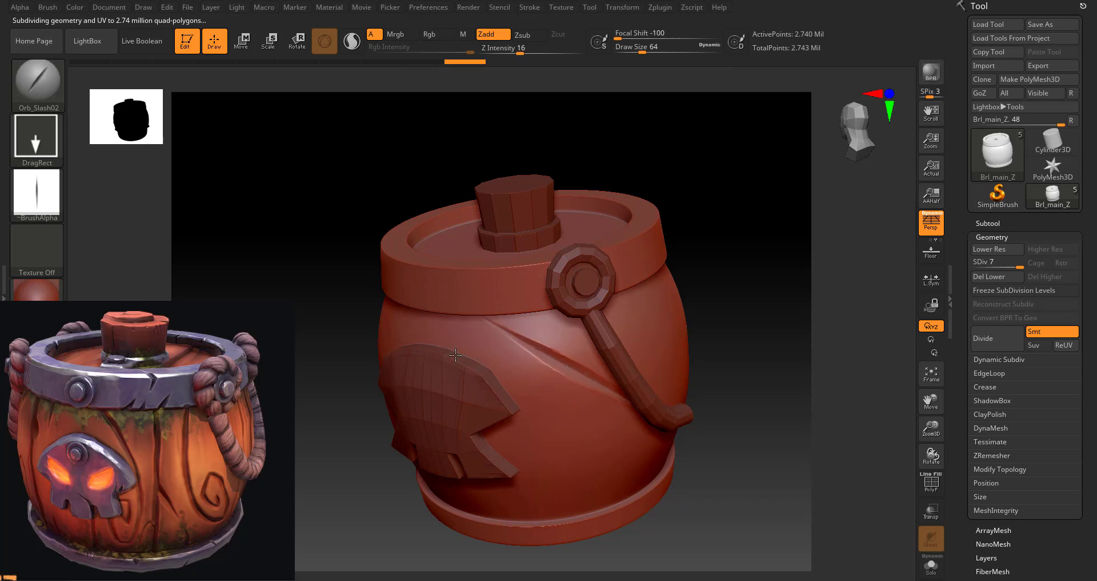
key(ctrl+z)
drag(577, 378, 528, 438)
key(ctrl)
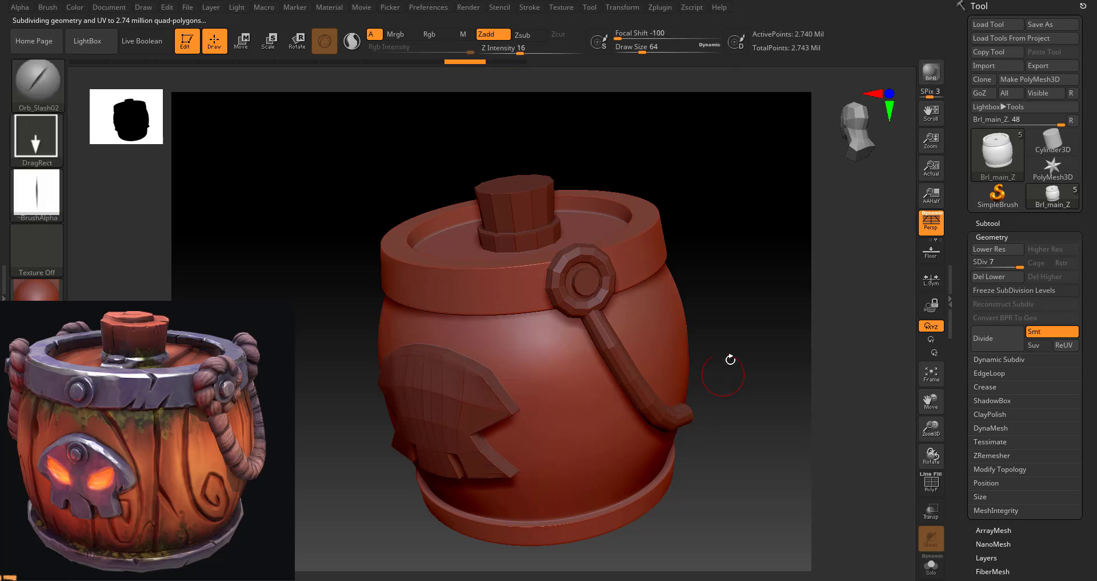
alt+click(520, 245)
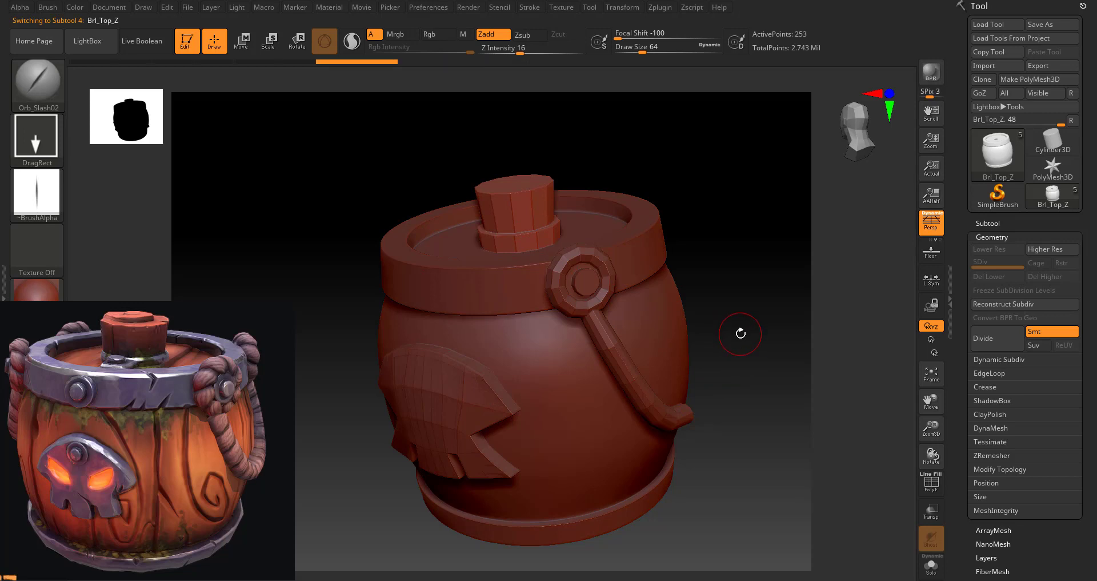
Step: Reconstruct Brl_Top_Z's subdivision levels and raise it to SDiv 7 (1.024 million points)
mouse_move(722, 327)
mouse_down()
mouse_move(697, 331)
mouse_move(722, 360)
mouse_move(703, 361)
mouse_up()
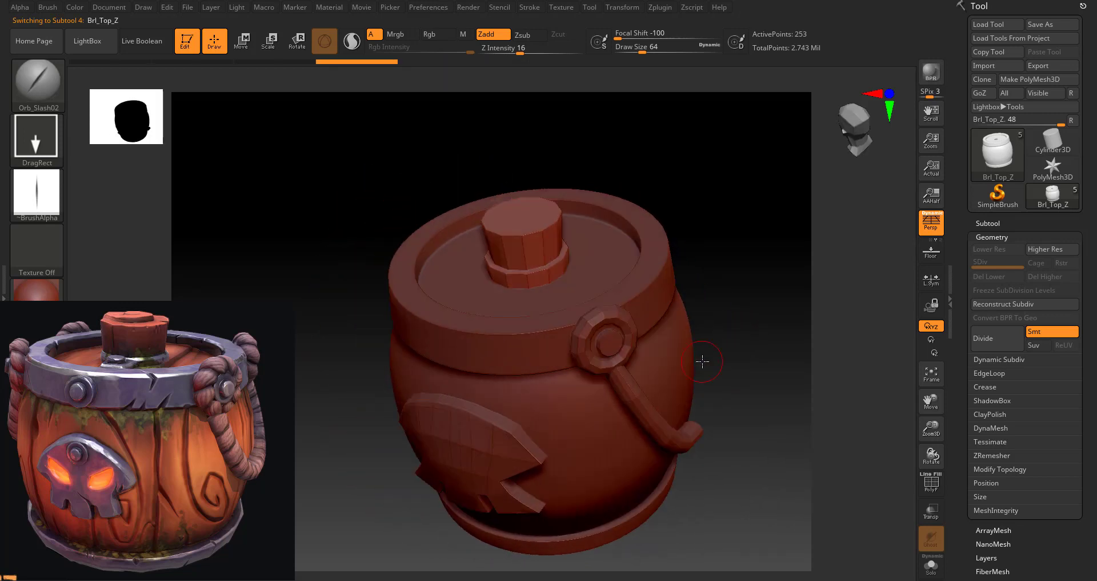
key(ctrl)
key(ctrl+shift+d)
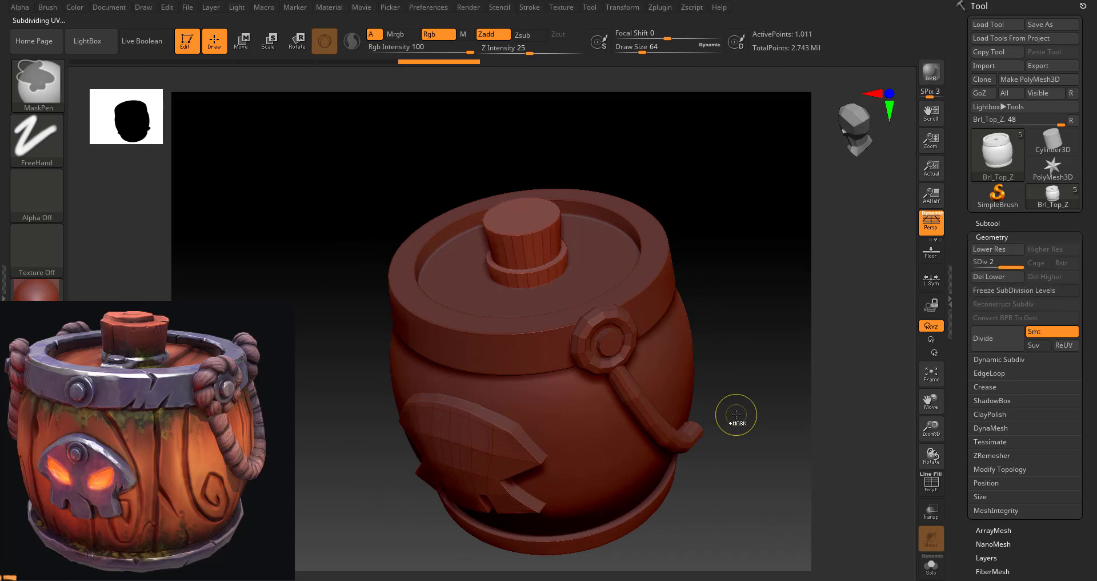
key(ctrl+d)
key(ctrl+d)
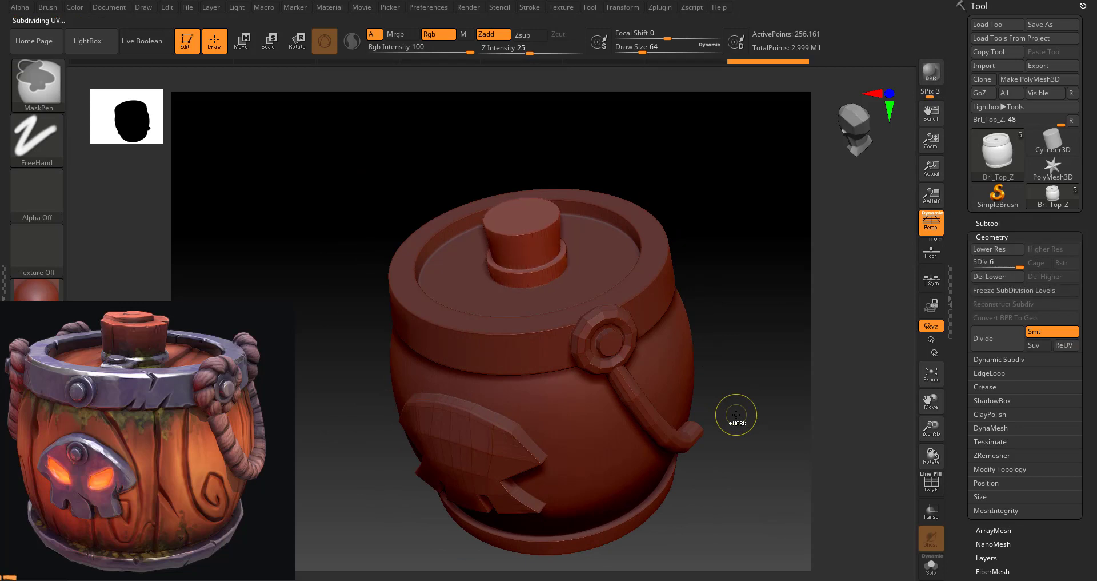
key(ctrl+d)
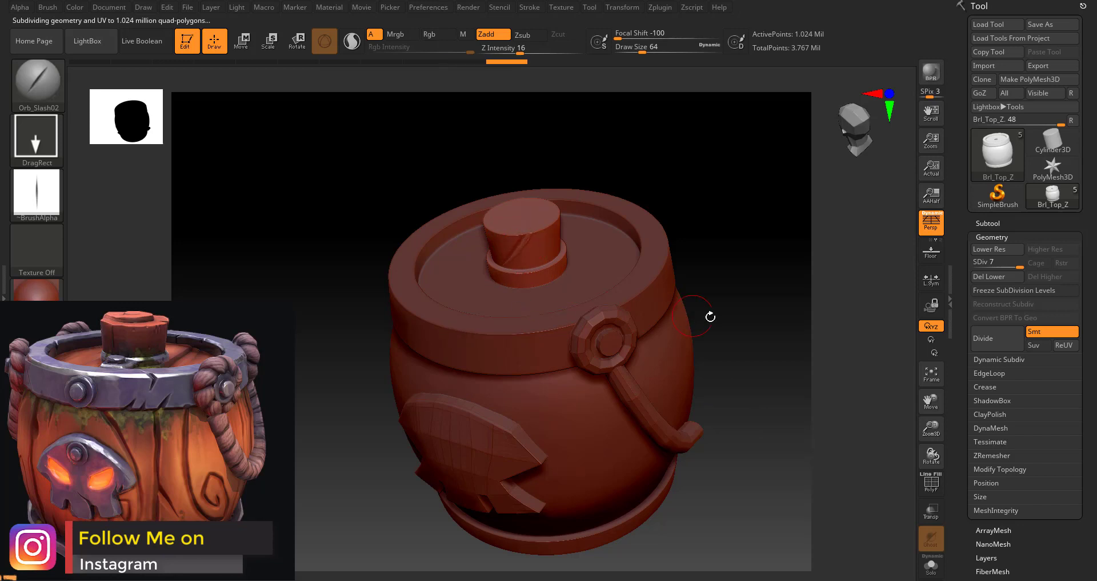
Step: Smooth away the slash marks on the plug's top and side, then select Brl_B_Z
ctrl+right_drag(718, 306, 716, 416)
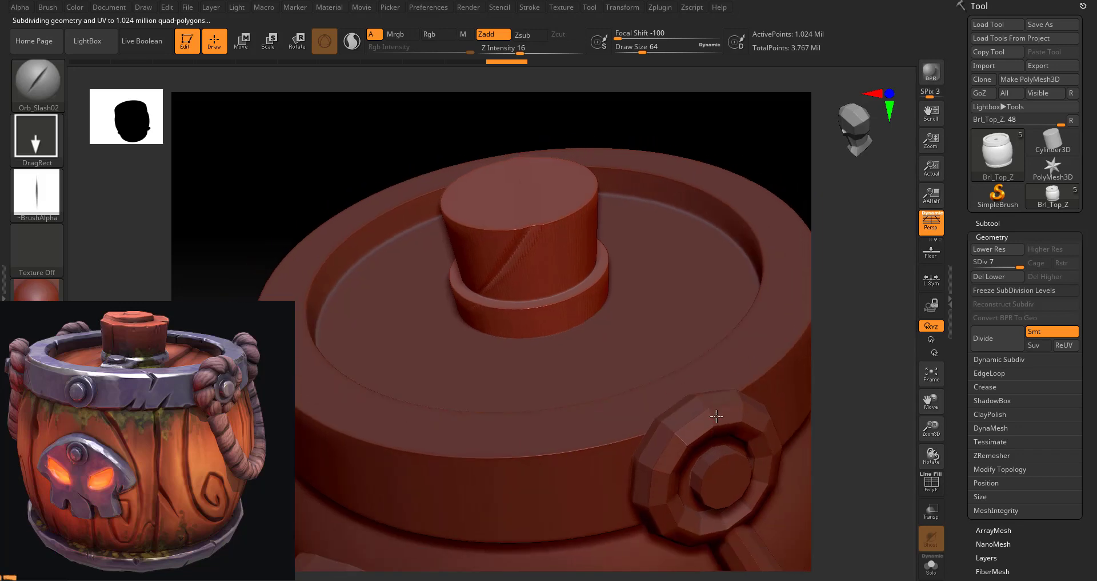
mouse_move(777, 166)
mouse_down()
mouse_move(701, 191)
mouse_move(720, 187)
mouse_up()
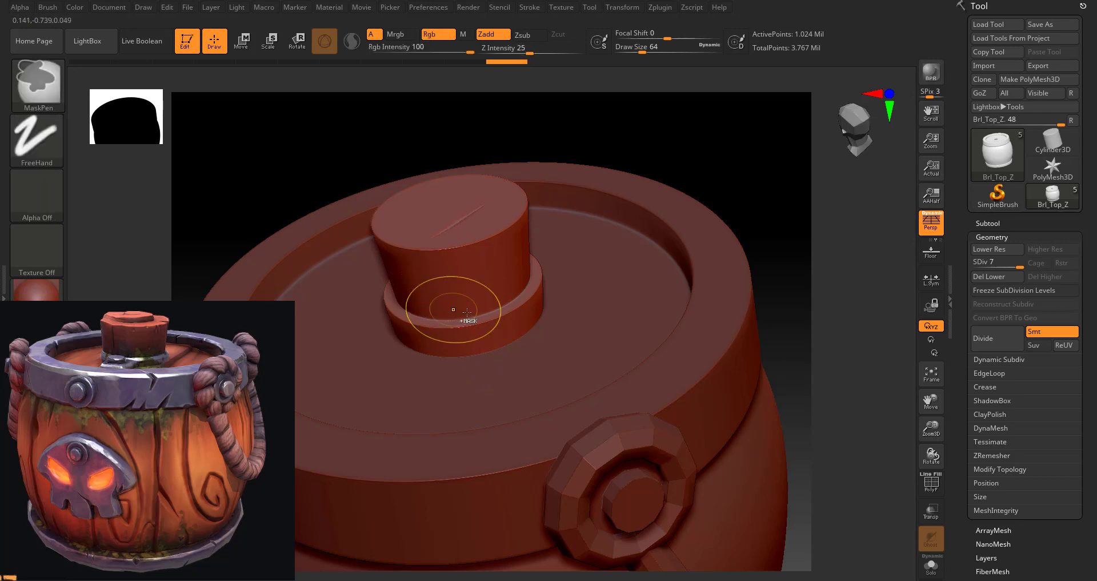
shift+drag(453, 311, 449, 239)
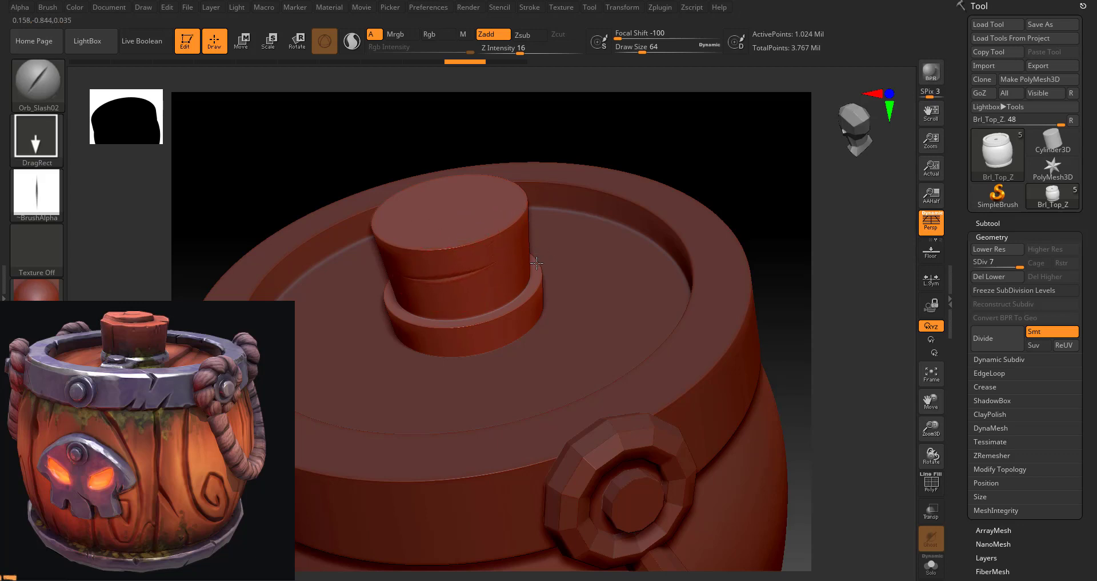
shift+drag(534, 246, 507, 285)
mouse_move(754, 206)
alt+mouse_down()
mouse_move(740, 112)
mouse_move(696, 338)
mouse_move(561, 331)
alt+mouse_up()
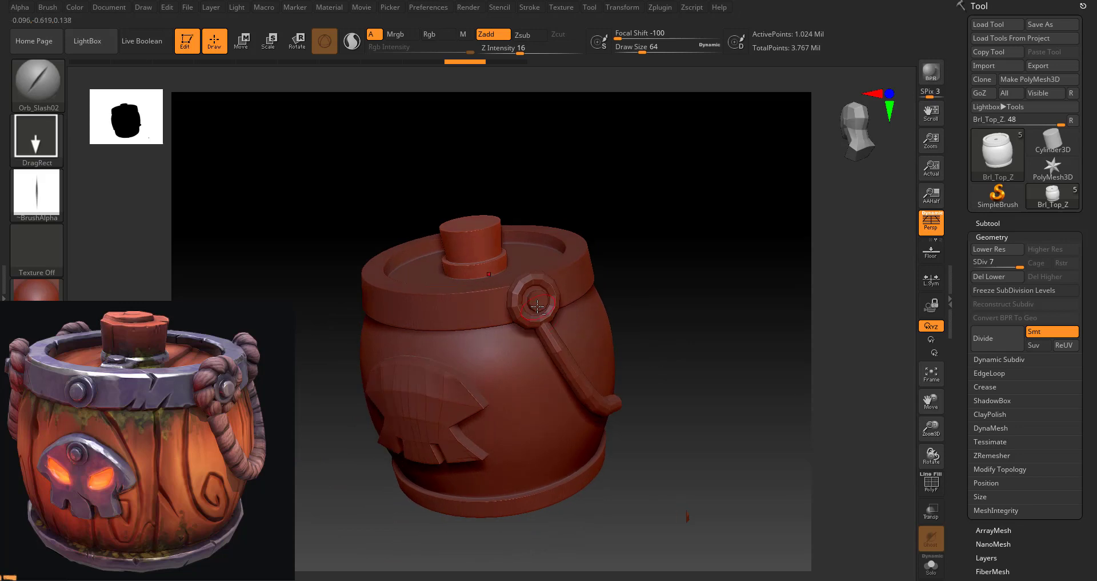
alt+click(537, 307)
mouse_move(634, 320)
alt+mouse_down()
mouse_move(779, 267)
mouse_move(755, 272)
alt+mouse_up()
key(ctrl)
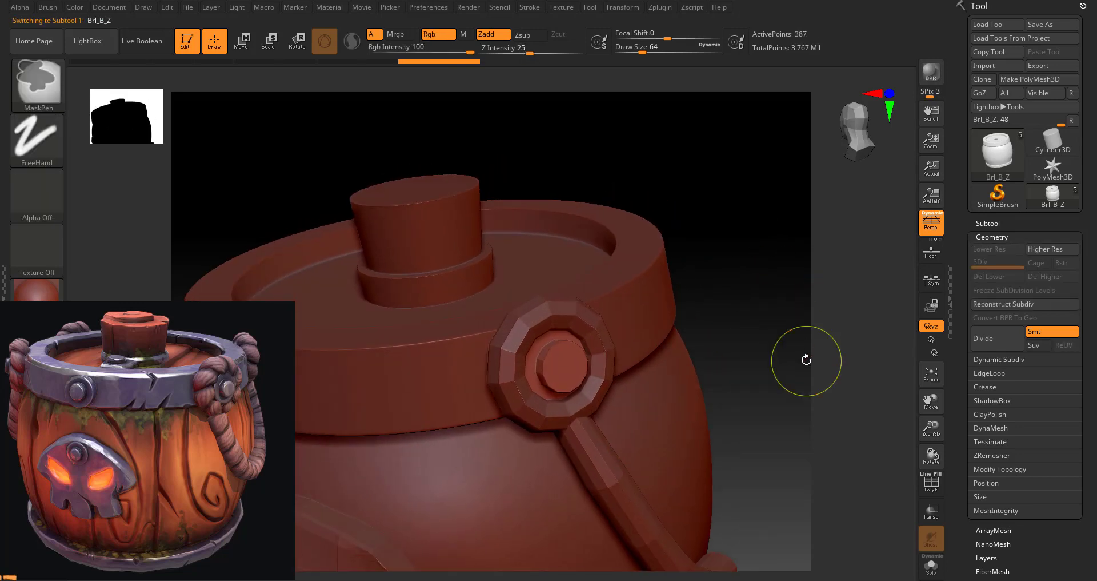
Step: Subdivide the Brl_B_Z piece once more, then frame and rotate the pot to the handle ring
key(ctrl+d)
key(ctrl+d)
key(ctrl+d)
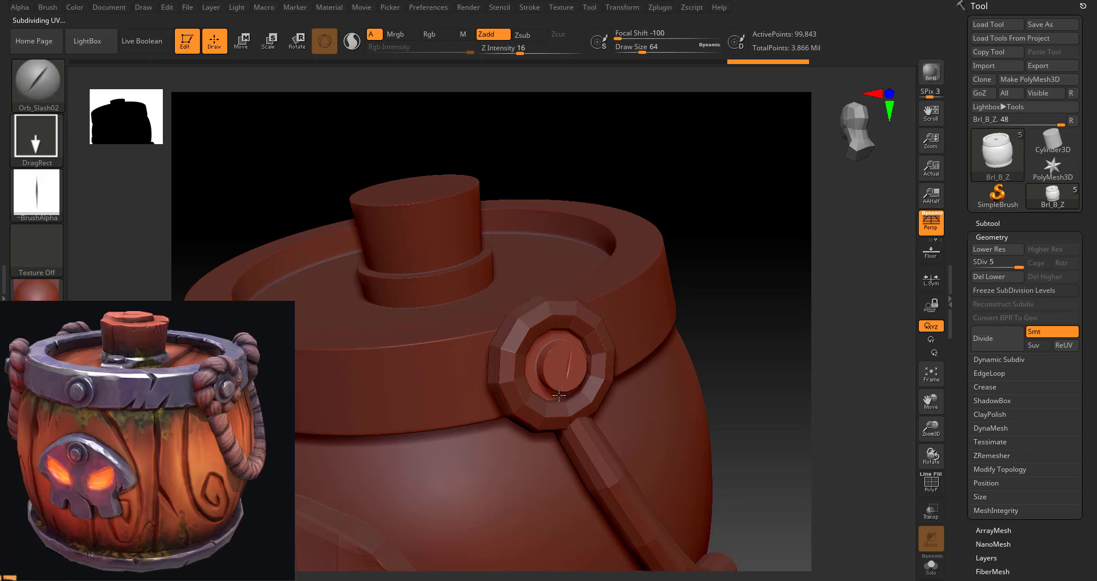
key(ctrl)
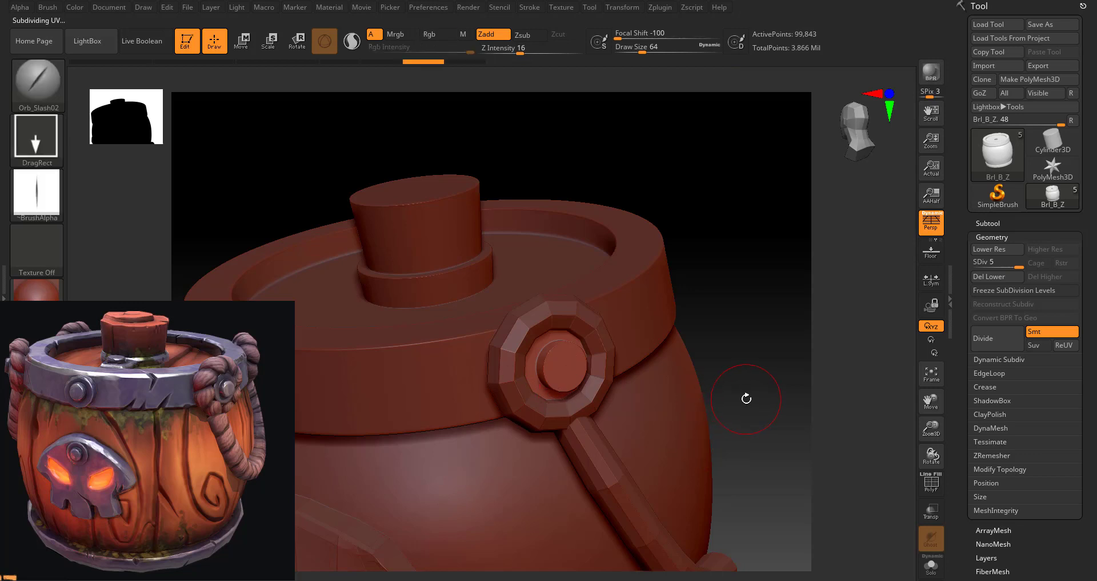
key(f)
drag(759, 384, 544, 350)
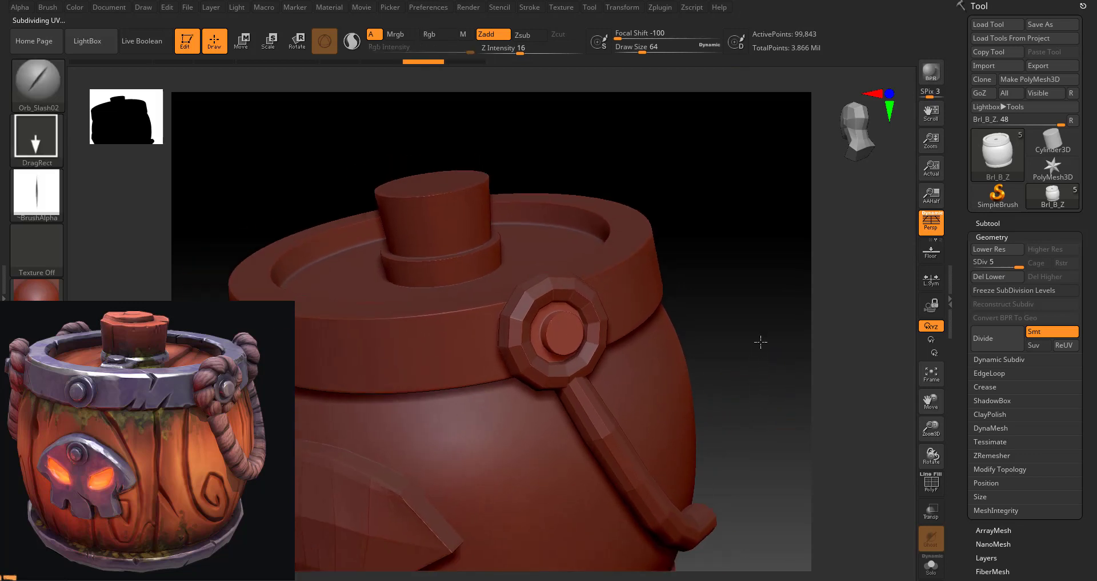
Step: Select the Brl_R_Z handle ring and subdivide it up to SDiv 5
alt+click(544, 350)
key(ctrl)
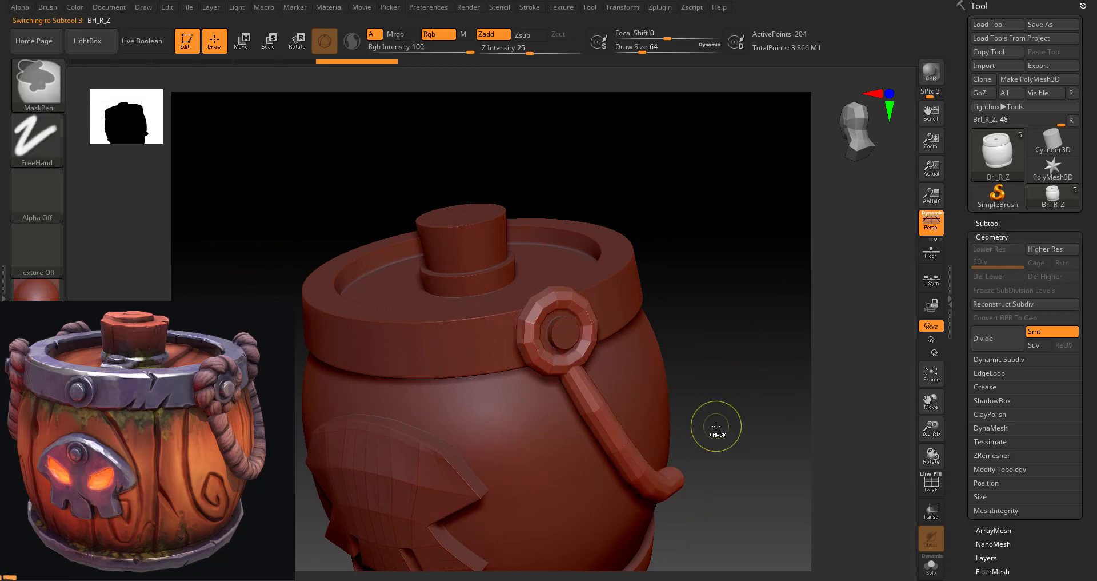
key(ctrl+d)
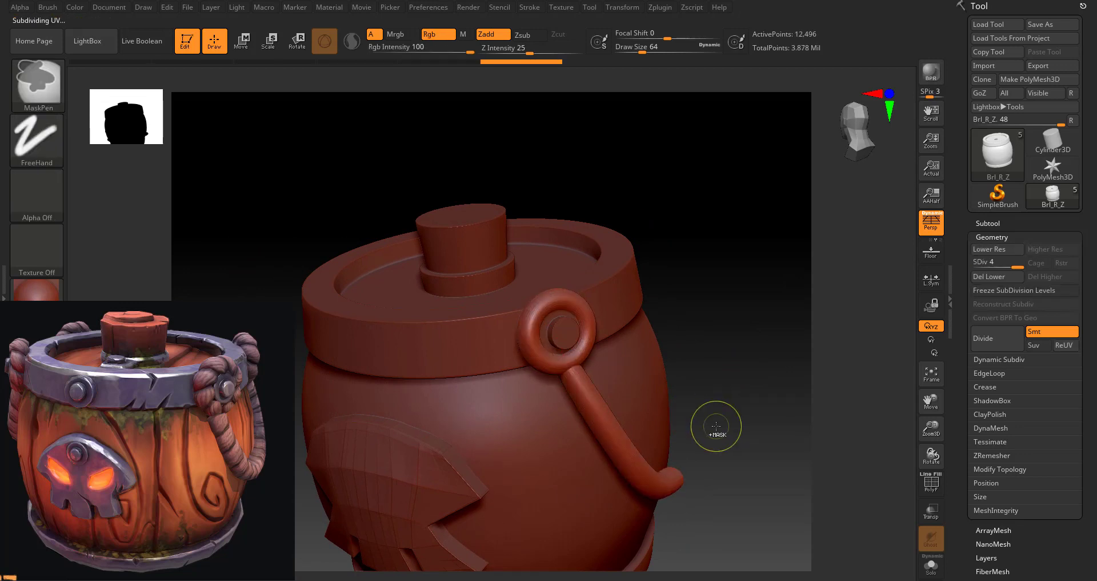
key(ctrl+d)
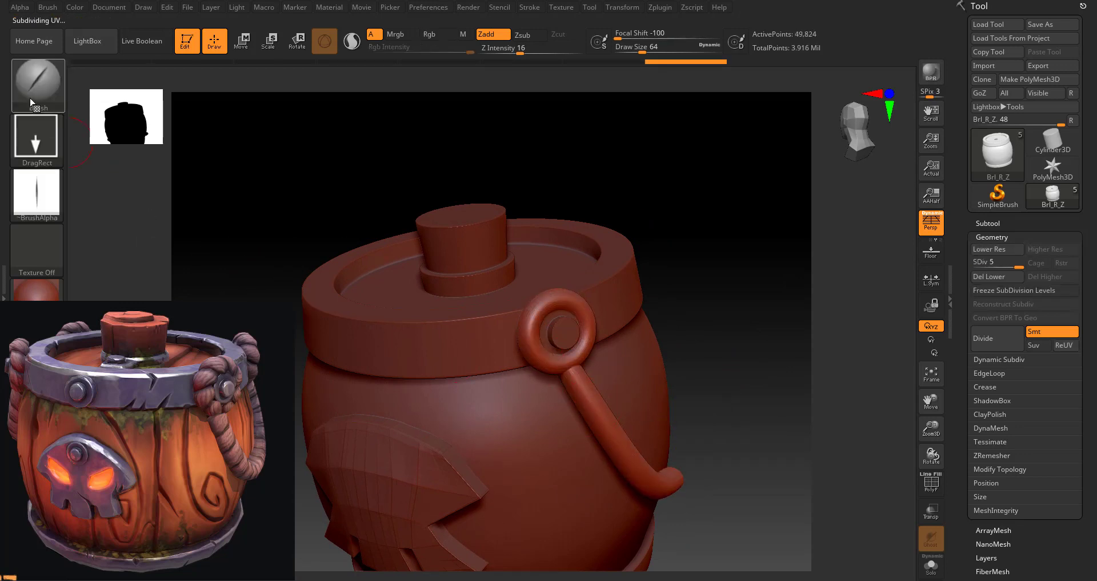
key(b)
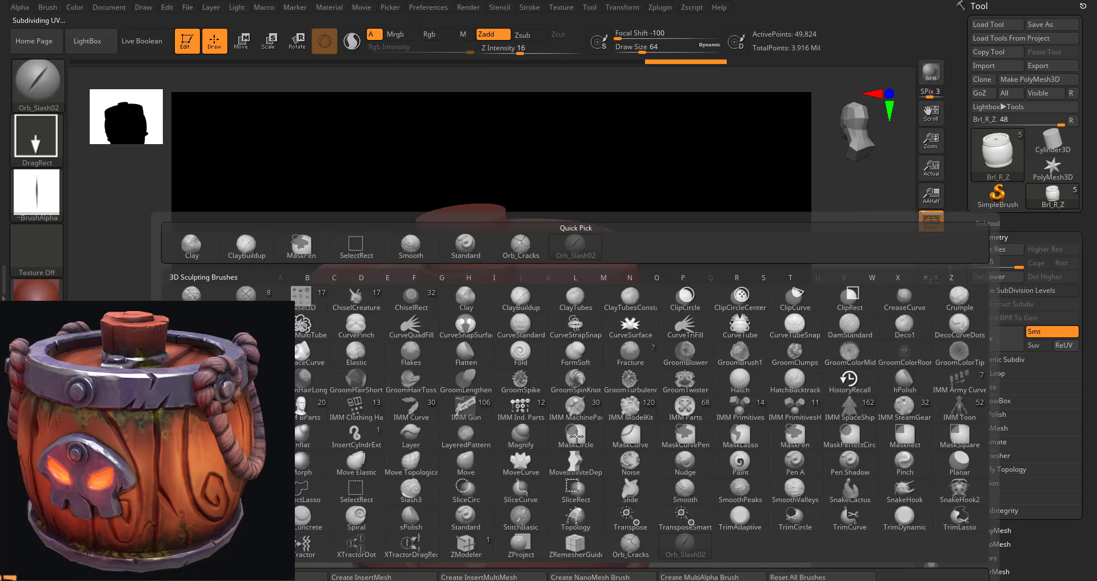
key(c)
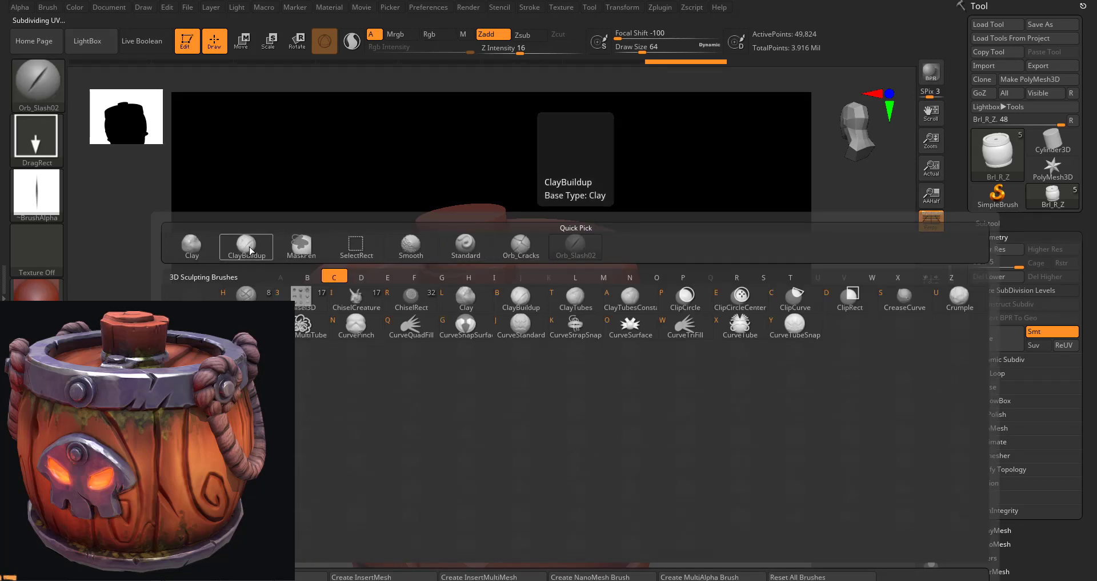
click(250, 250)
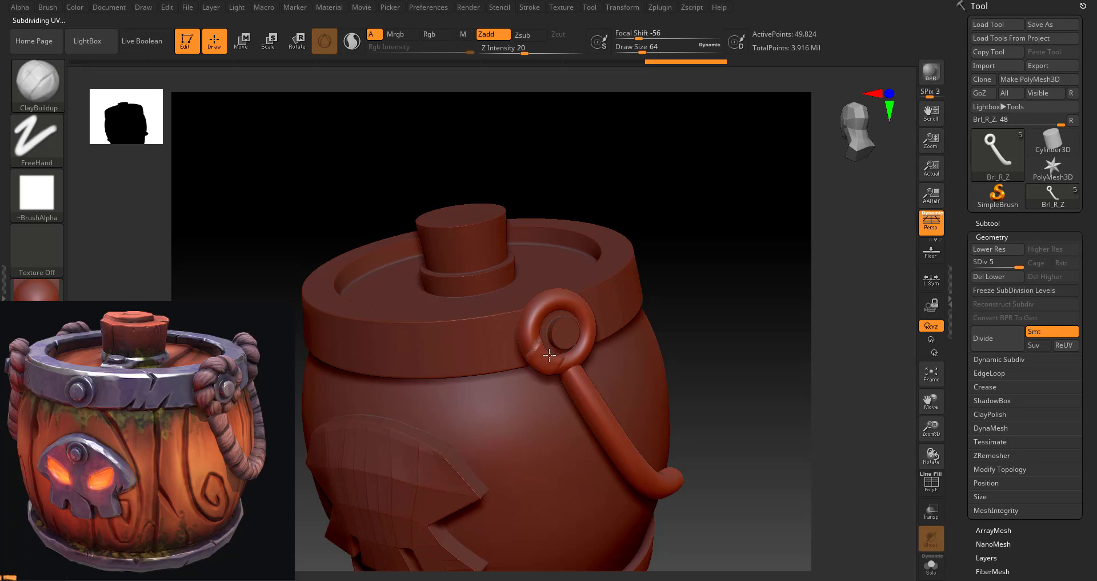
mouse_move(549, 355)
mouse_down()
mouse_move(543, 366)
mouse_move(531, 312)
mouse_move(557, 304)
mouse_up()
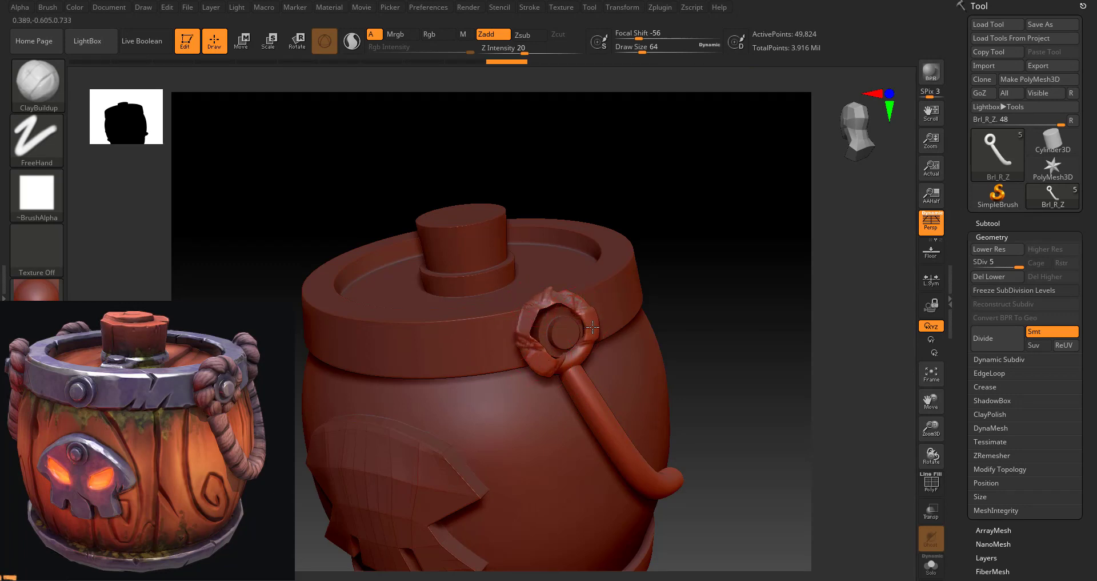
key(ctrl)
key(ctrl+z)
key(ctrl+z)
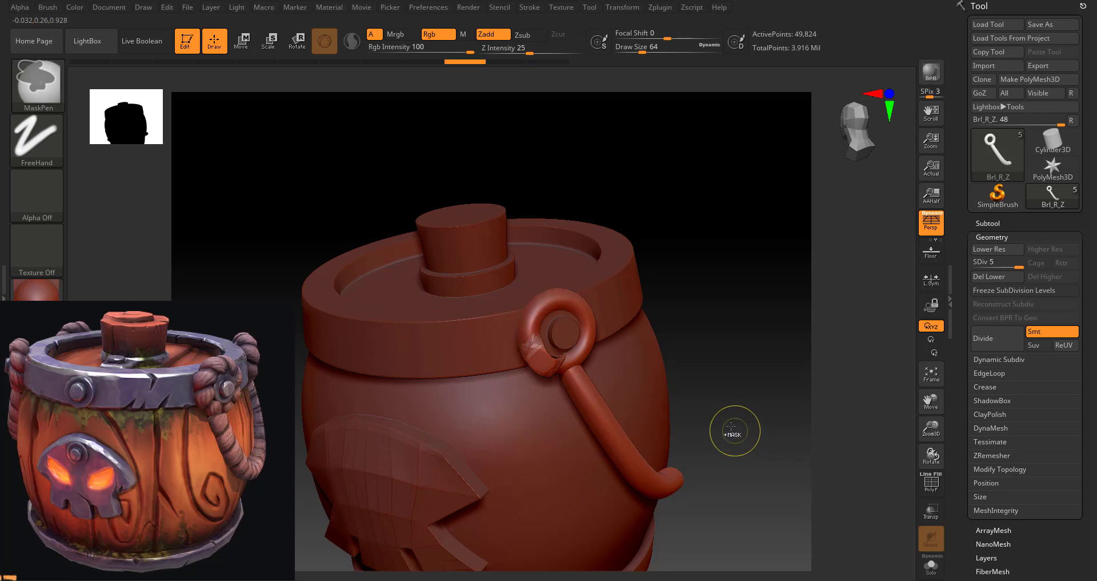
key(ctrl+z)
key(space)
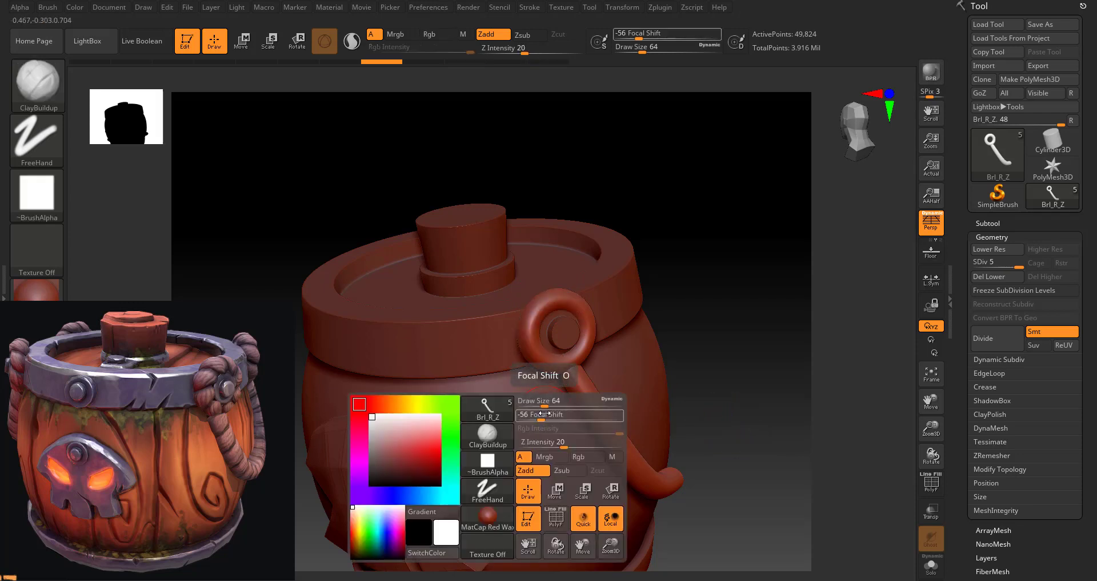
drag(541, 407, 536, 406)
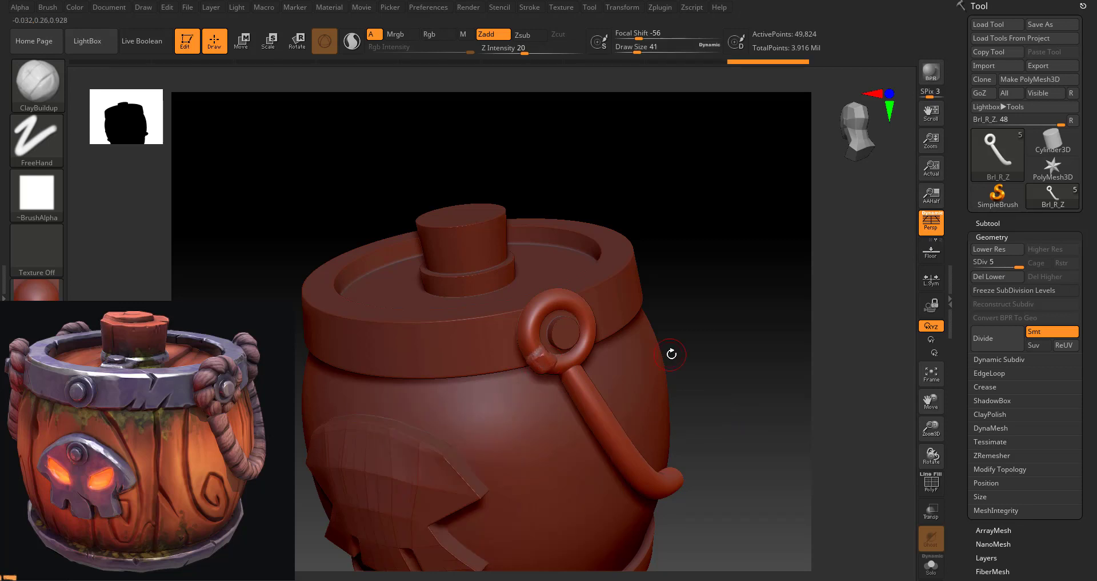
mouse_move(670, 350)
mouse_down()
mouse_move(685, 342)
mouse_move(703, 434)
mouse_up()
drag(496, 332, 514, 302)
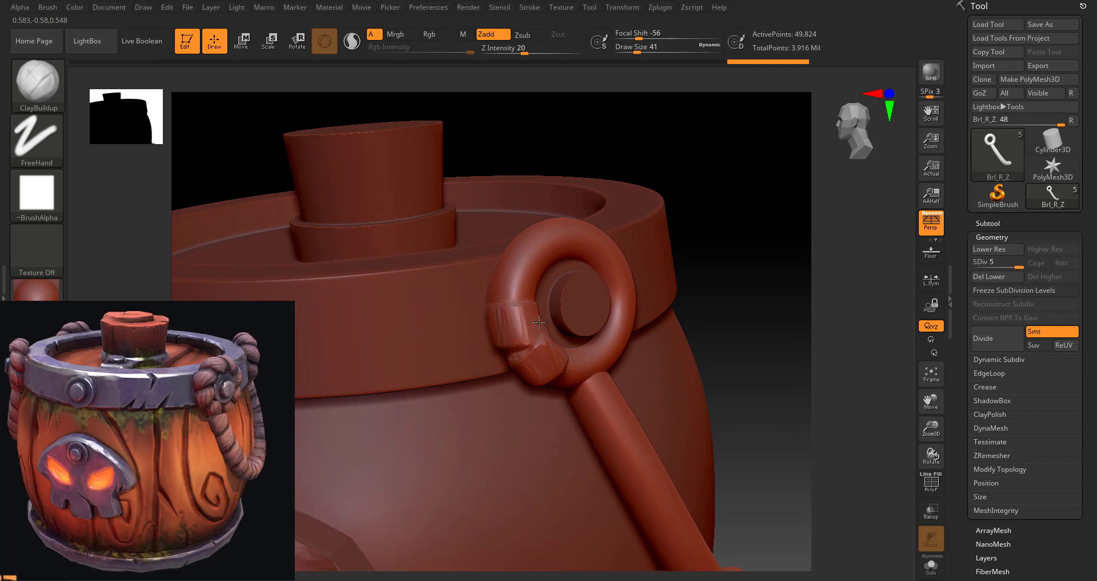
drag(760, 382, 534, 315)
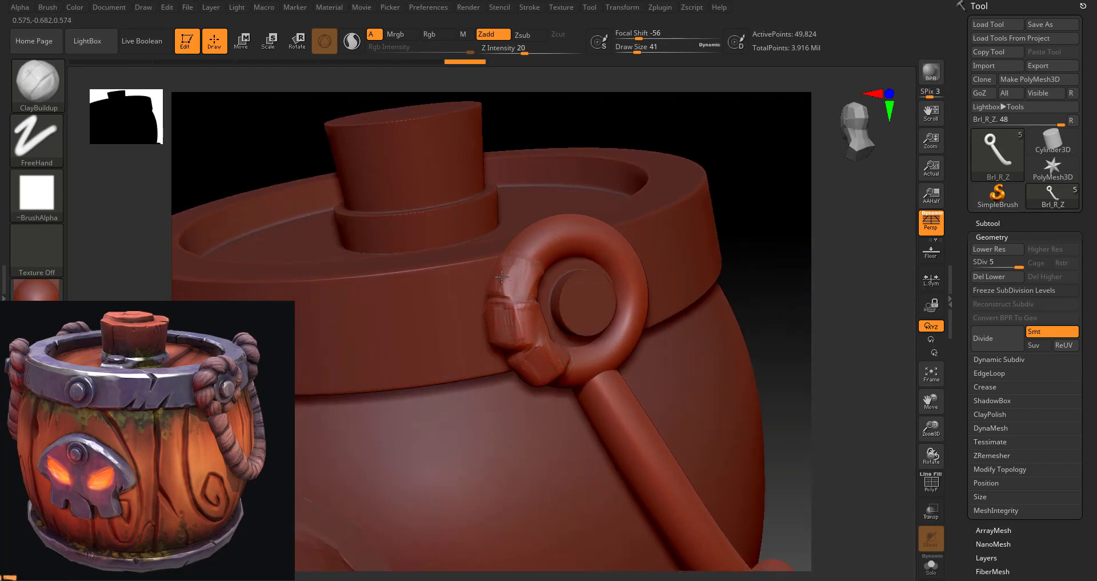
drag(499, 276, 518, 302)
mouse_move(517, 257)
mouse_down()
mouse_move(562, 236)
mouse_move(635, 272)
mouse_up()
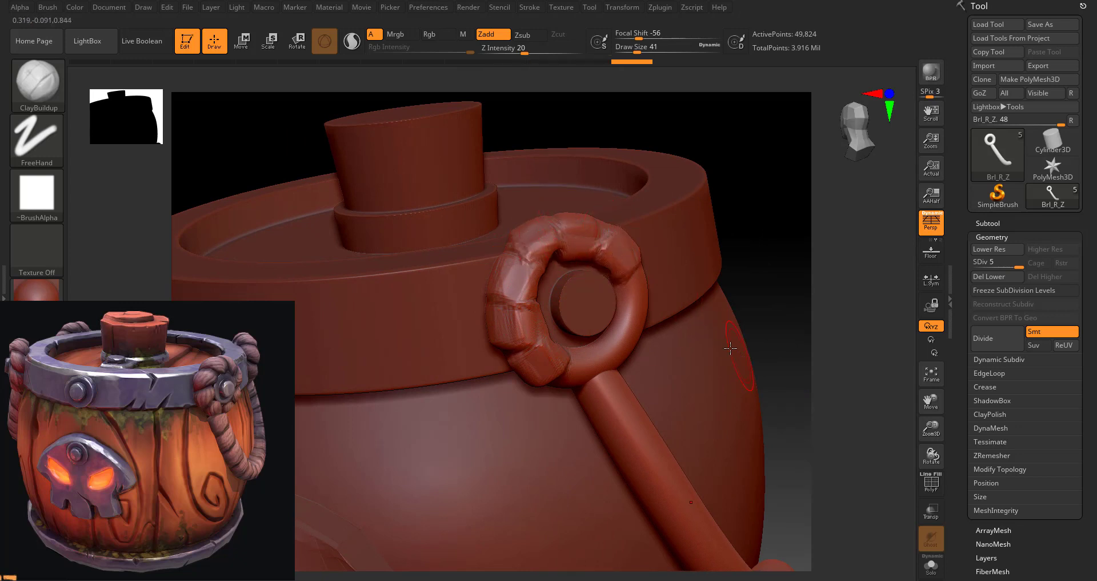
key(ctrl+z)
key(ctrl+z)
key(ctrl+z)
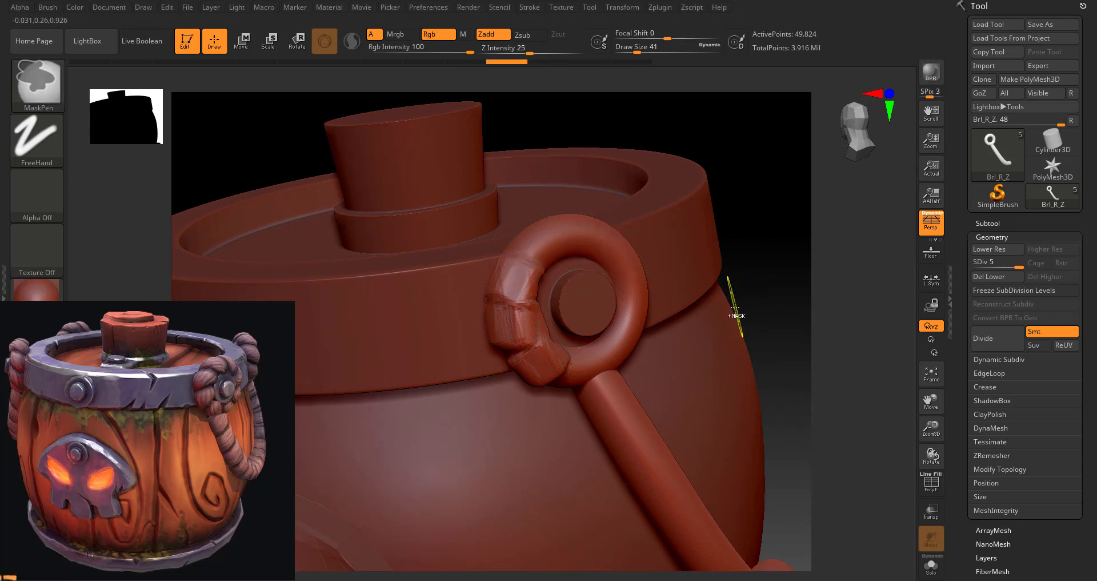
key(ctrl+z)
key(ctrl+z)
shift+drag(535, 343, 547, 372)
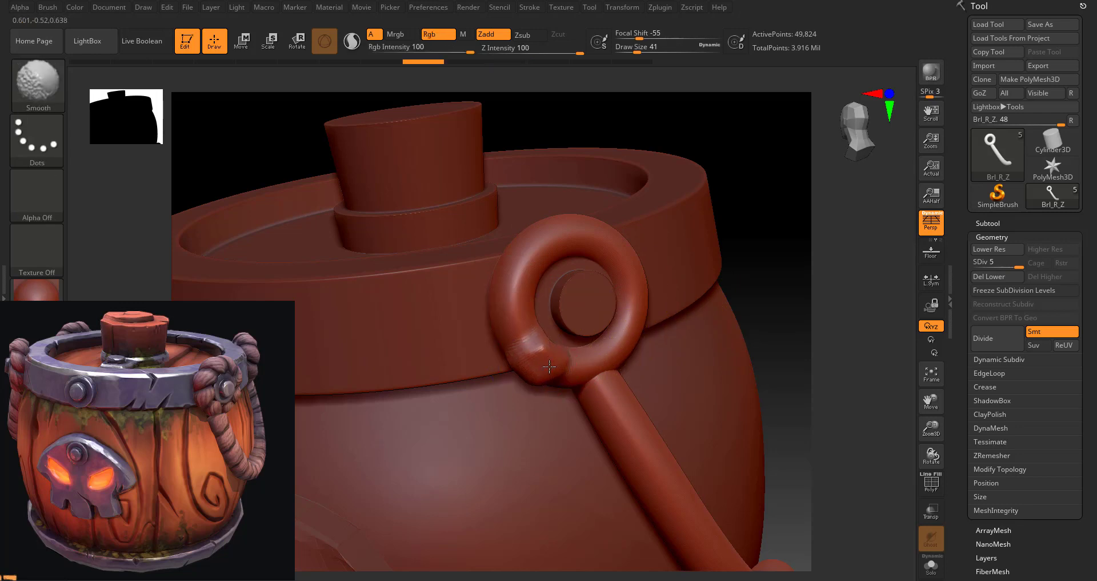
key(ctrl+z)
key(ctrl+z)
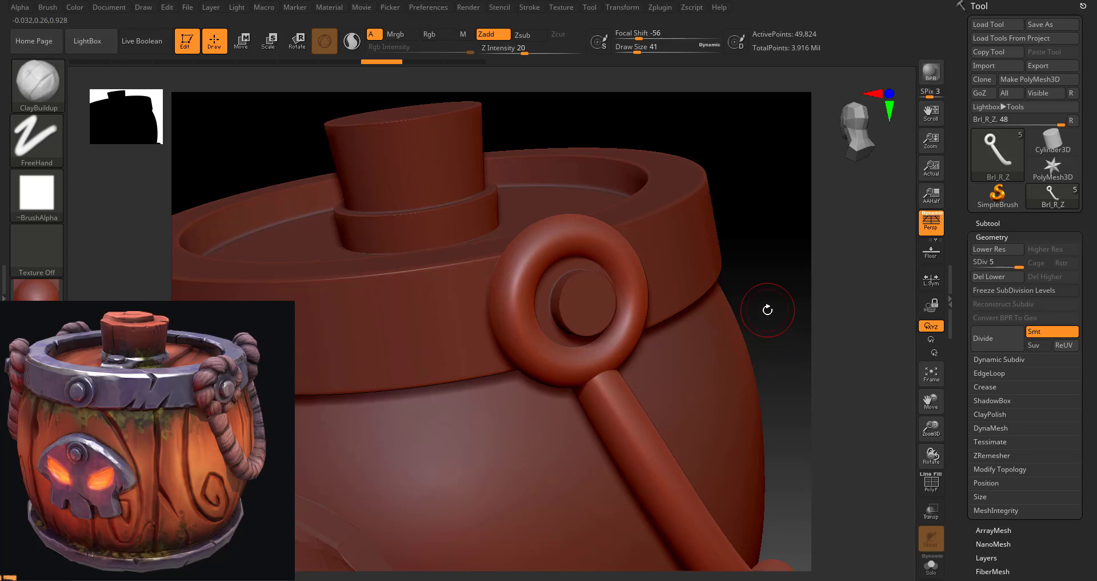
key(f)
mouse_move(742, 191)
mouse_down()
mouse_move(711, 328)
mouse_move(580, 374)
mouse_move(641, 391)
mouse_move(663, 420)
mouse_up()
drag(794, 366, 800, 284)
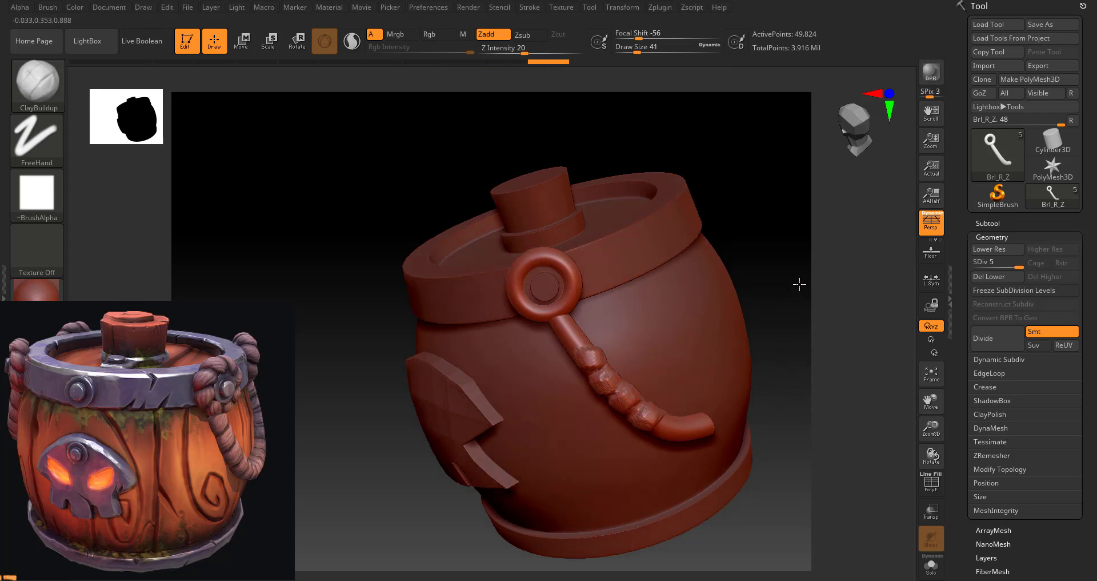
key(ctrl+z)
key(ctrl+z)
key(ctrl+z)
key(ctrl+z)
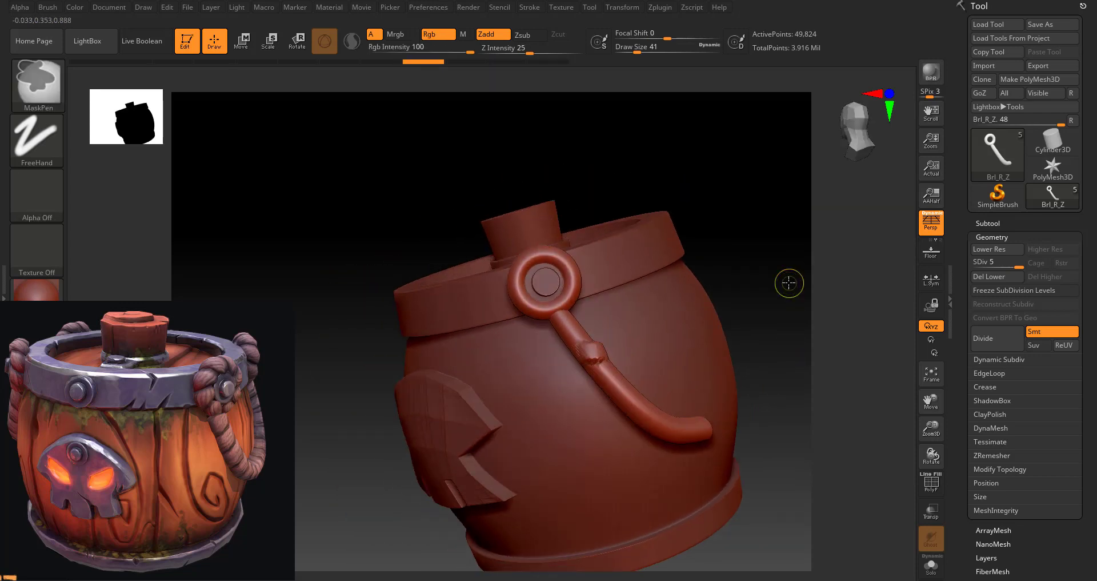
key(ctrl+z)
mouse_move(762, 243)
mouse_down()
mouse_move(762, 289)
mouse_move(705, 314)
mouse_move(727, 303)
mouse_move(747, 344)
mouse_move(678, 413)
mouse_move(680, 437)
mouse_up()
Step: Select the Brl_Slull_Z skull plate and subdivide it to SDiv 5
alt+click(506, 387)
key(ctrl+d)
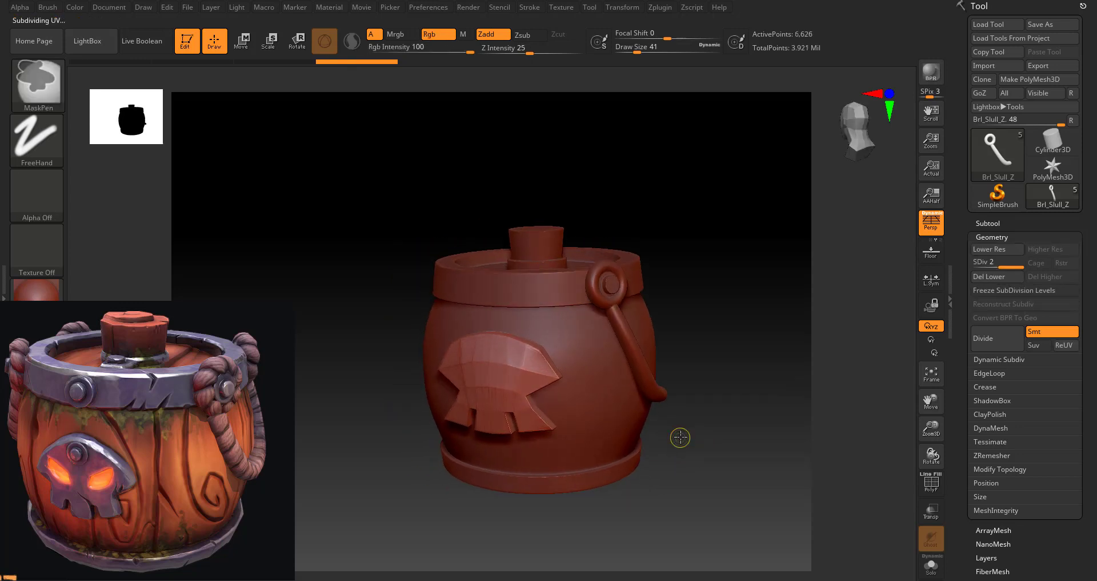
key(ctrl+d)
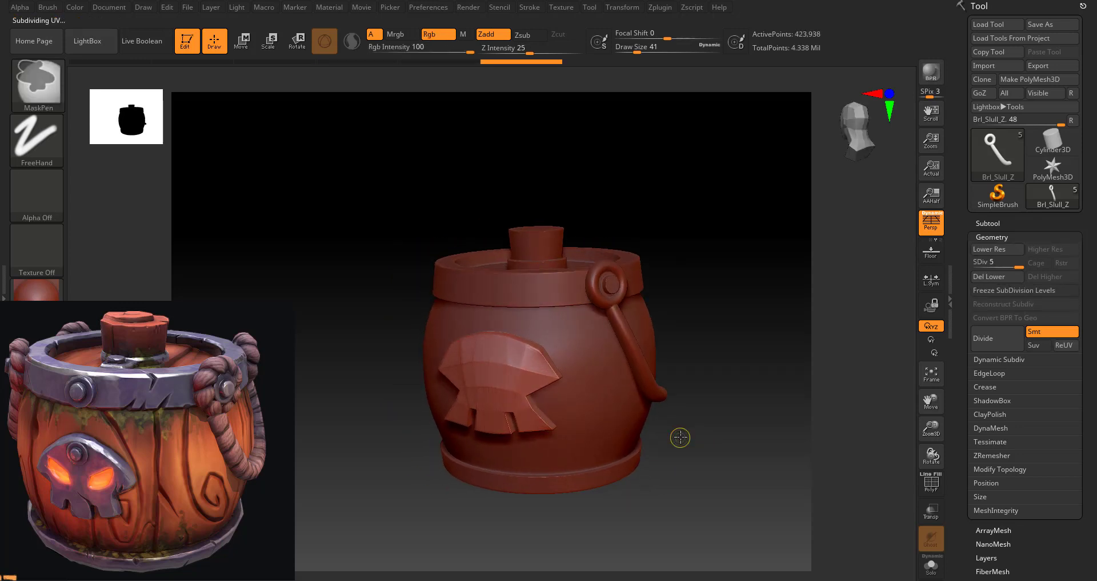
Step: Pick the Orb_Slash02 brush, test a diagonal slash on the skull, and undo it
click(37, 97)
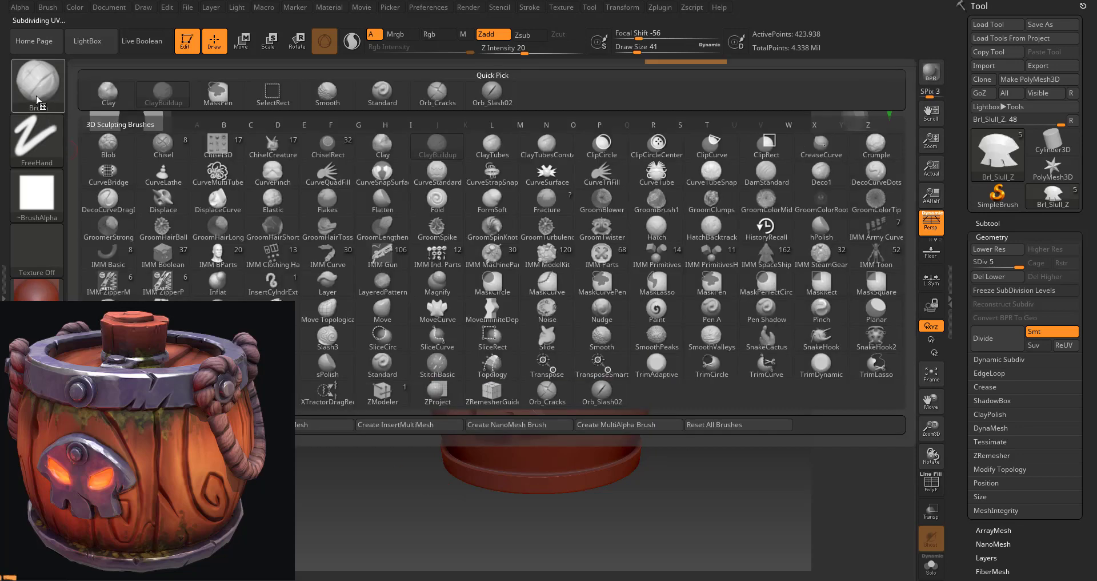
click(479, 103)
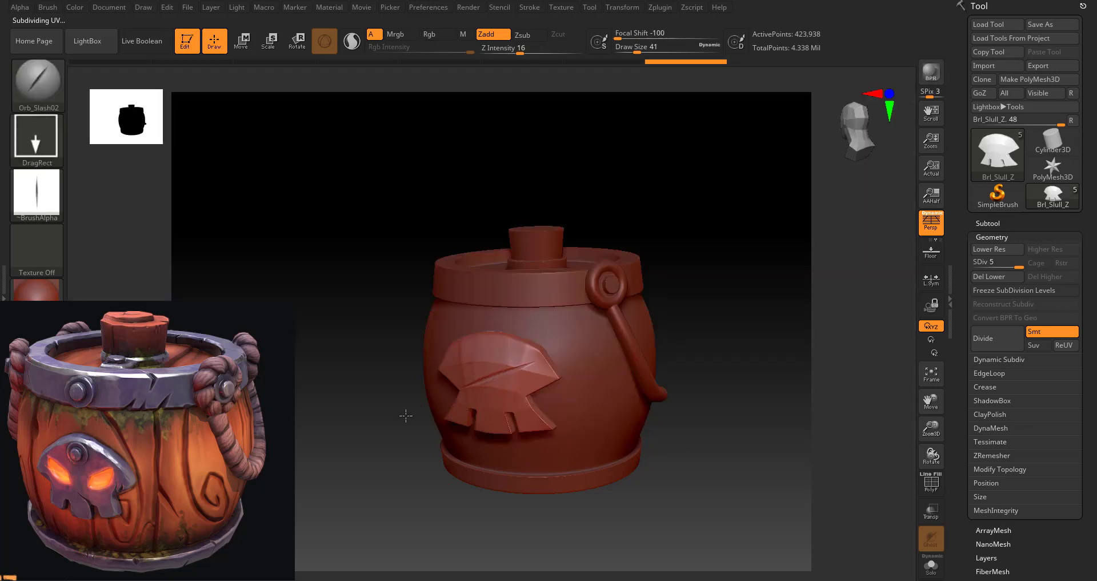
drag(511, 365, 451, 421)
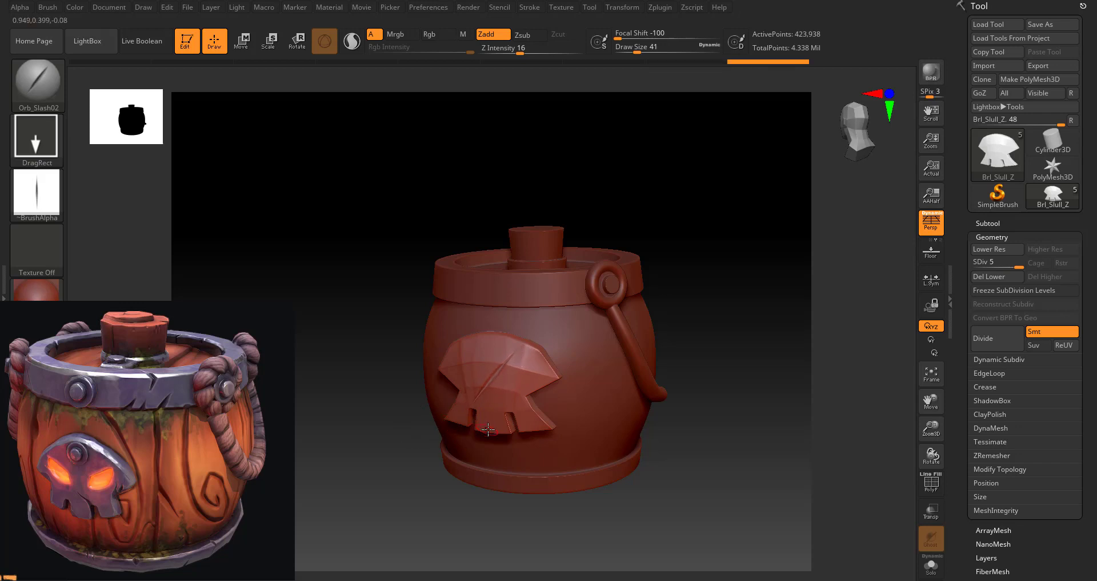
key(ctrl+z)
mouse_move(728, 361)
mouse_down()
mouse_move(717, 345)
mouse_move(732, 328)
mouse_move(701, 415)
mouse_up()
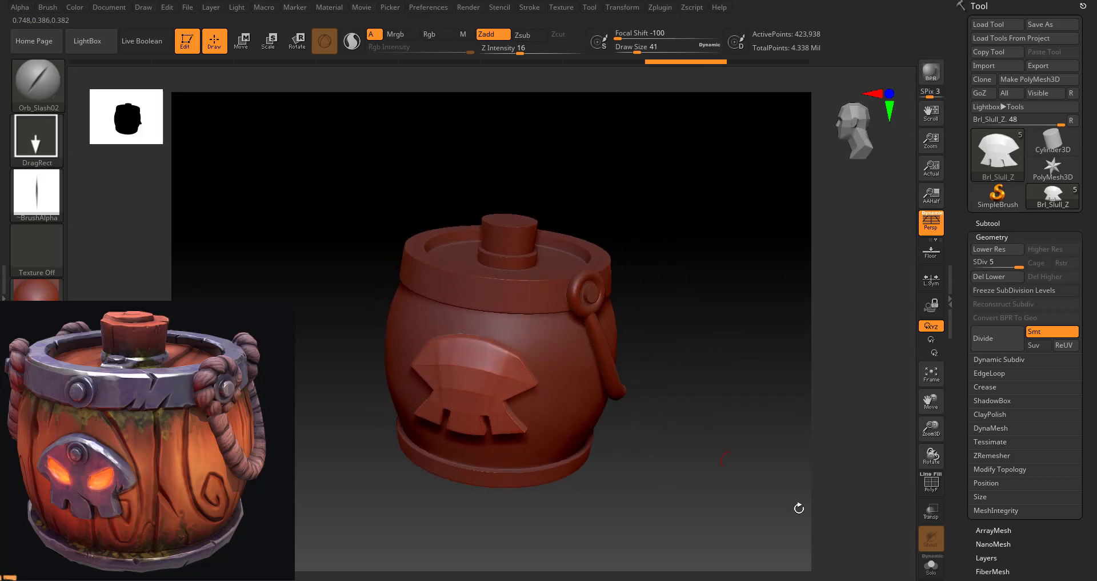
Step: Isolate the skull plaque and orient it to face front
click(932, 570)
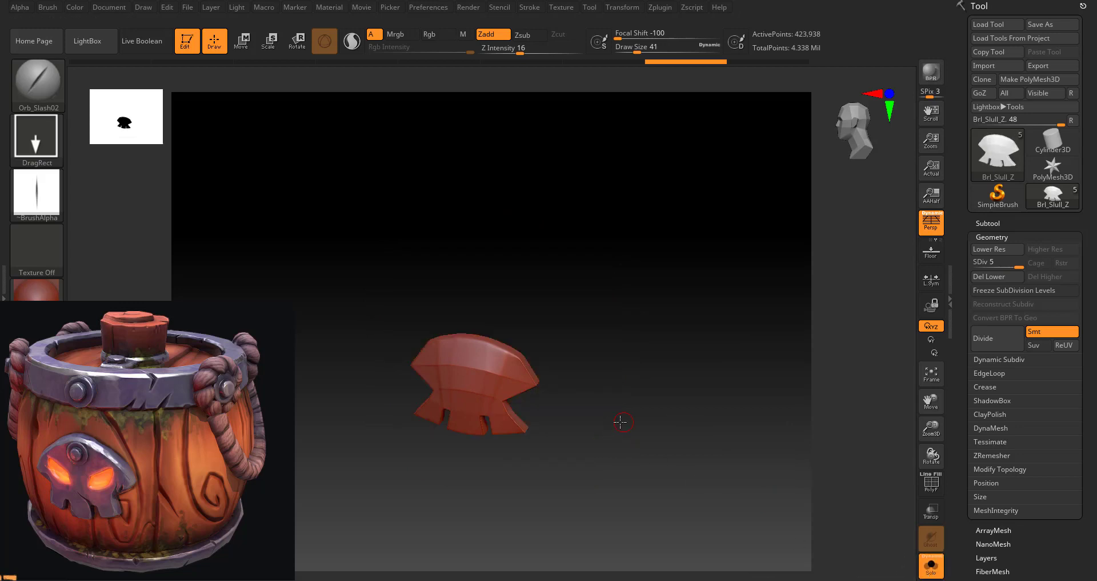
drag(622, 422, 608, 394)
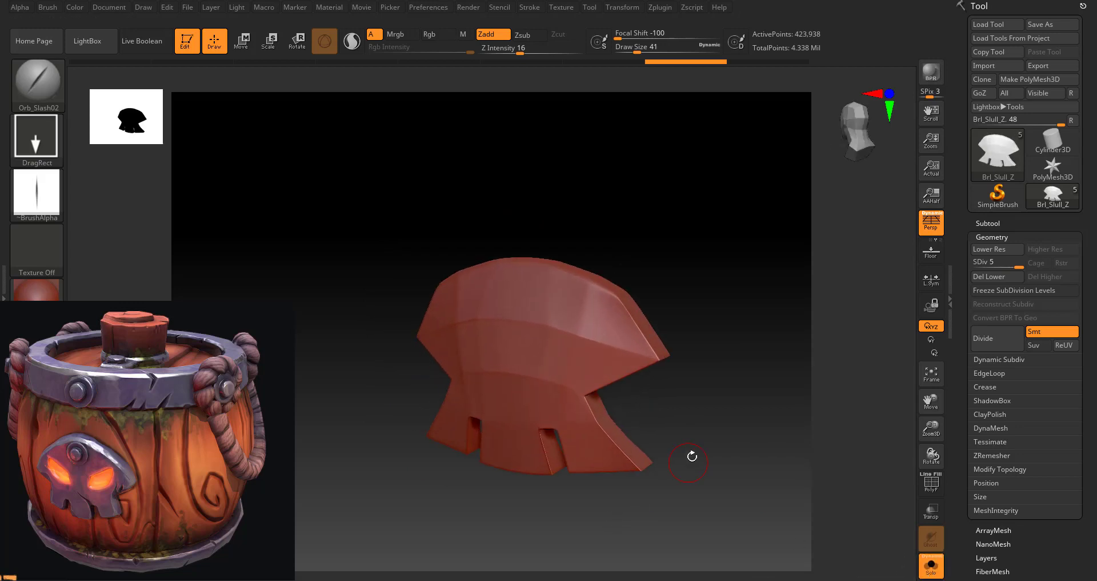
mouse_move(692, 455)
mouse_down()
mouse_move(648, 424)
mouse_move(666, 483)
mouse_move(686, 449)
mouse_move(431, 335)
mouse_up()
drag(713, 452, 739, 436)
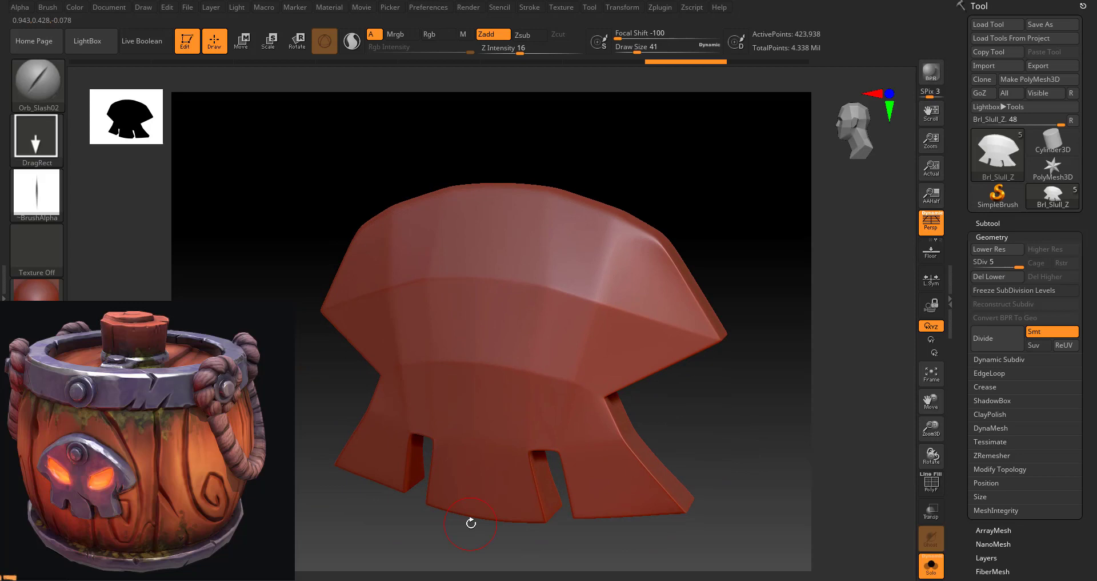
Step: Filter the brush picker by T and choose the TrimDynamic brush
key(b)
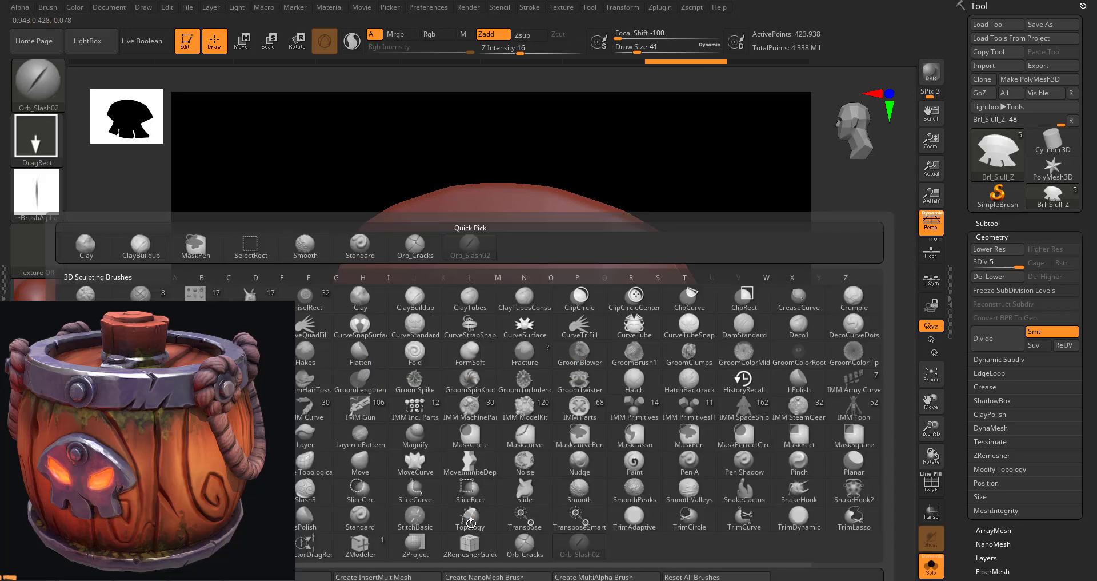
key(d)
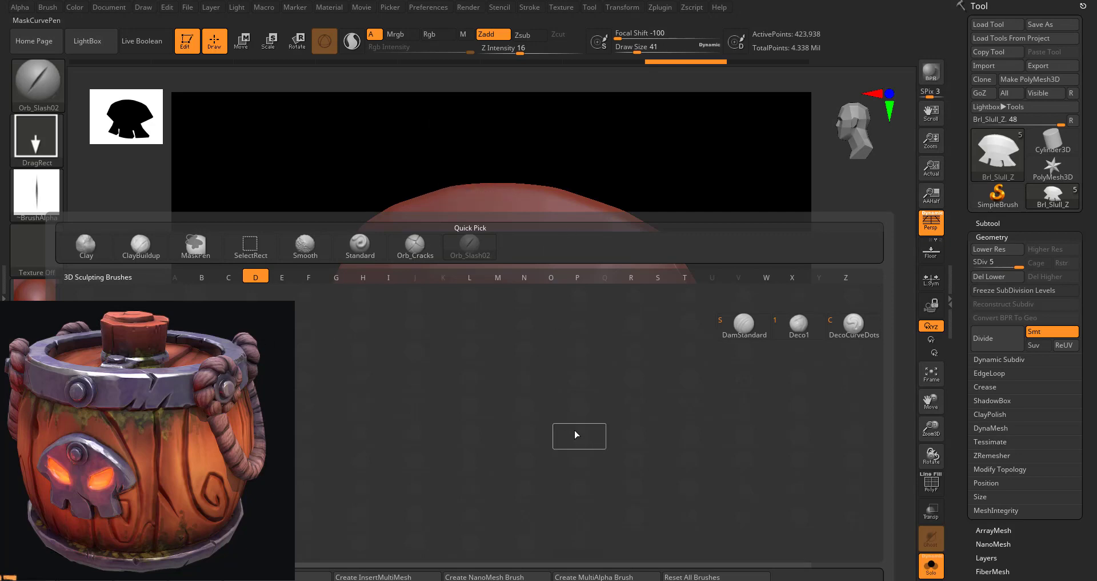
key(Escape)
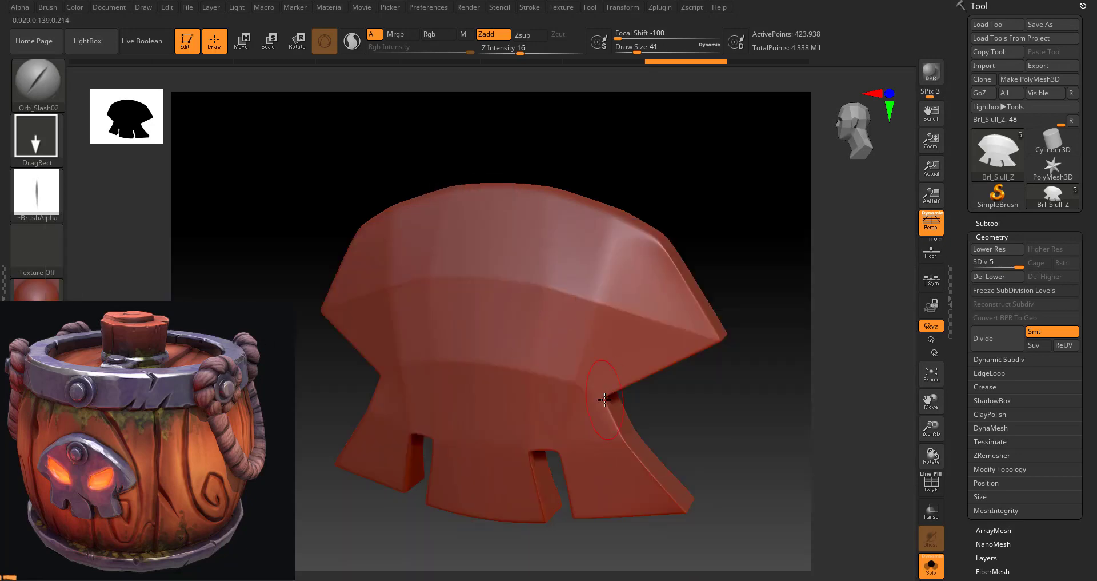
key(b)
key(t)
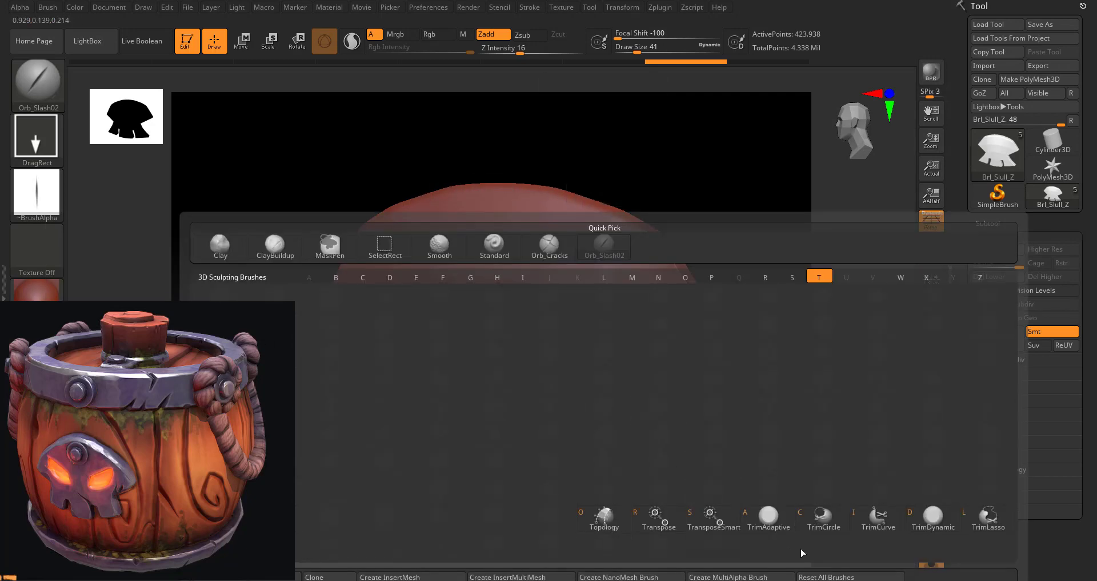
click(935, 532)
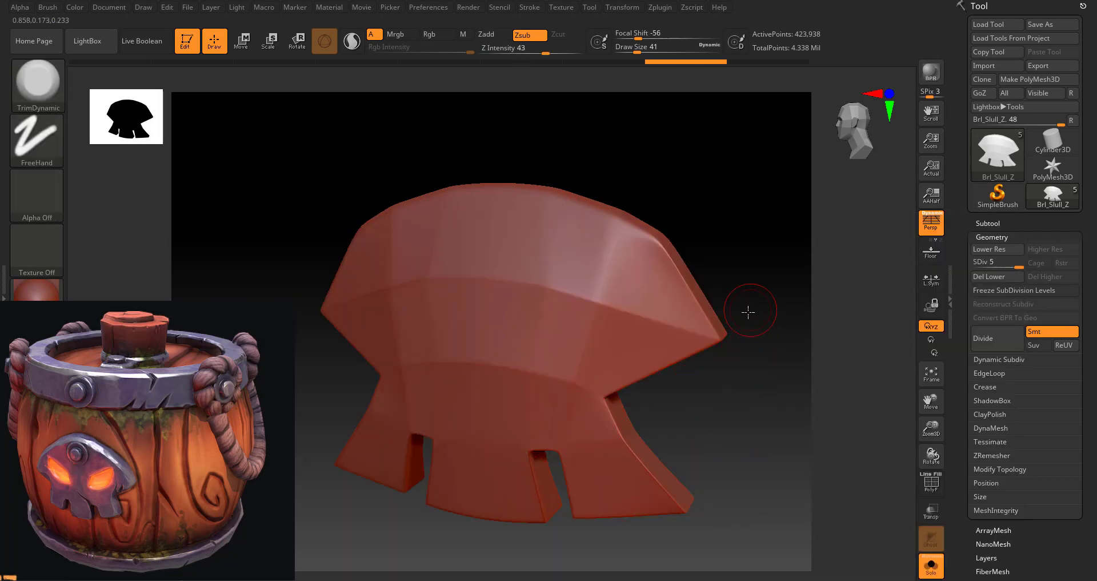
Step: Trim the skull's upper-right edge into a flat bevel and smooth it
drag(748, 312, 709, 286)
mouse_move(646, 312)
mouse_down()
mouse_move(621, 278)
mouse_move(526, 235)
mouse_up()
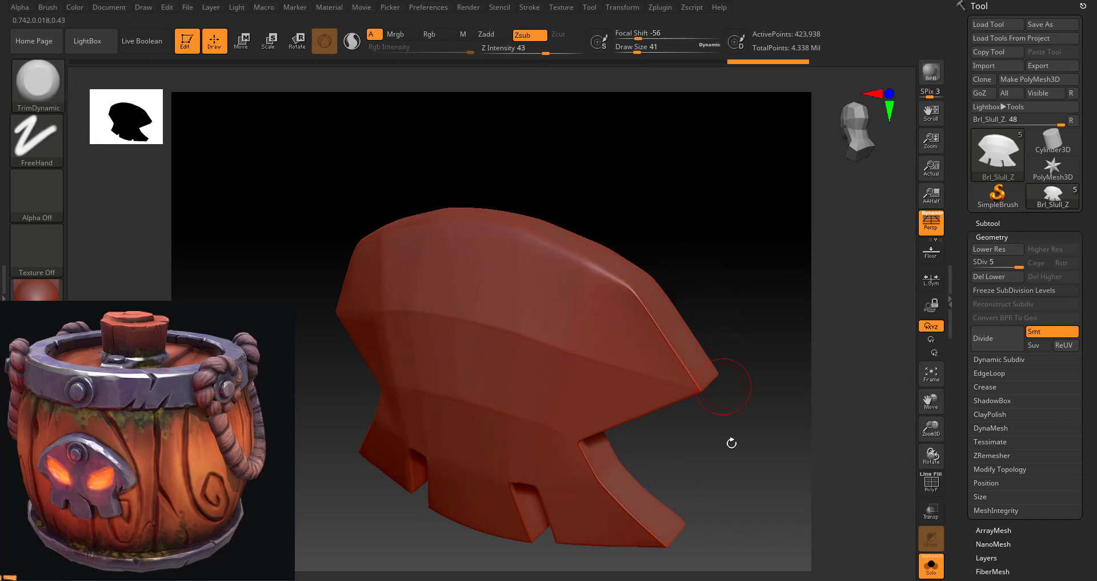
mouse_move(725, 457)
mouse_down()
mouse_move(706, 399)
mouse_move(721, 392)
mouse_move(707, 397)
mouse_up()
key(shift)
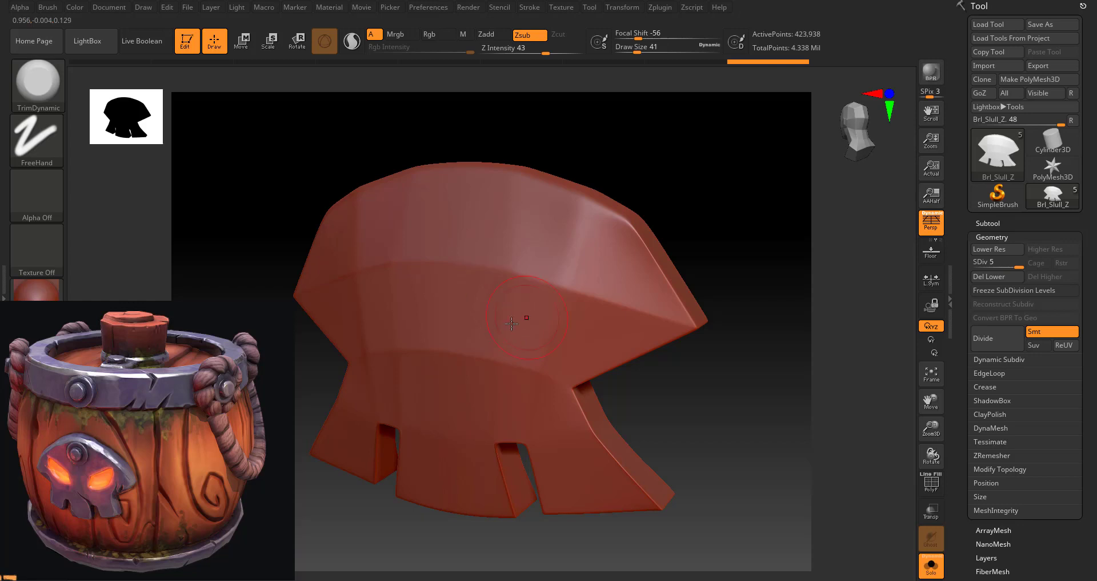
Step: Set the trim brush to focal shift -70 and draw size 17
key(space)
drag(509, 336, 500, 325)
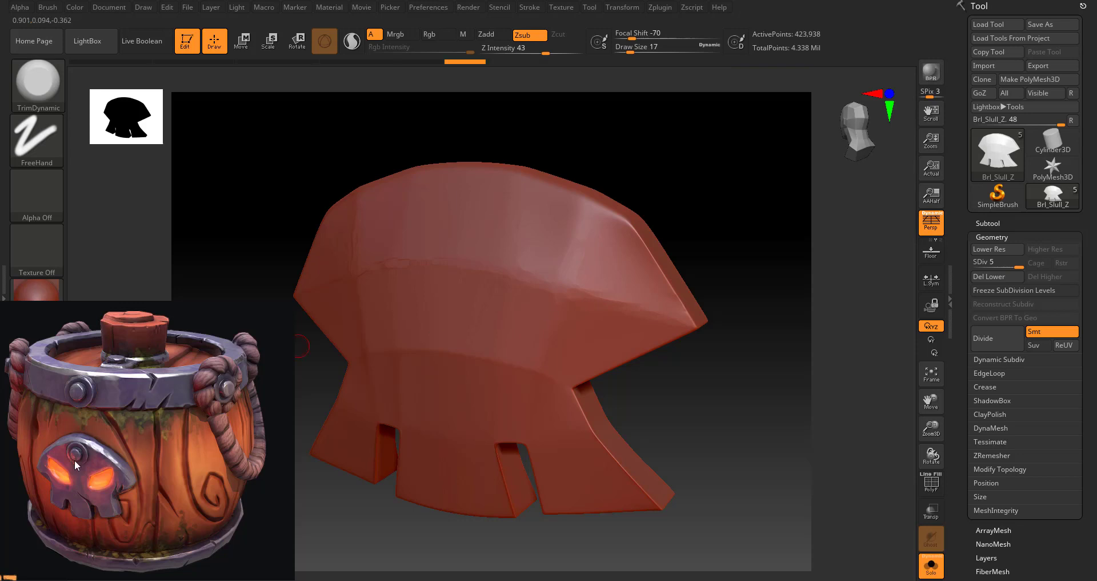
mouse_move(724, 382)
mouse_down()
mouse_move(722, 306)
mouse_move(741, 357)
mouse_up()
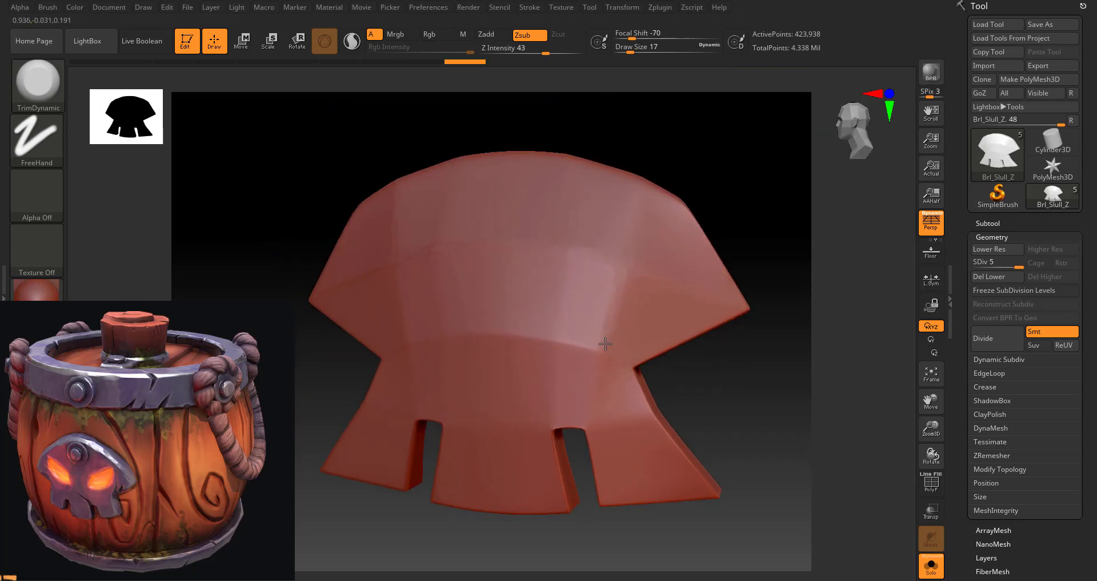
Step: Enlarge the TrimDynamic brush to draw size 27 and orbit the skull
key(space)
drag(544, 347, 547, 349)
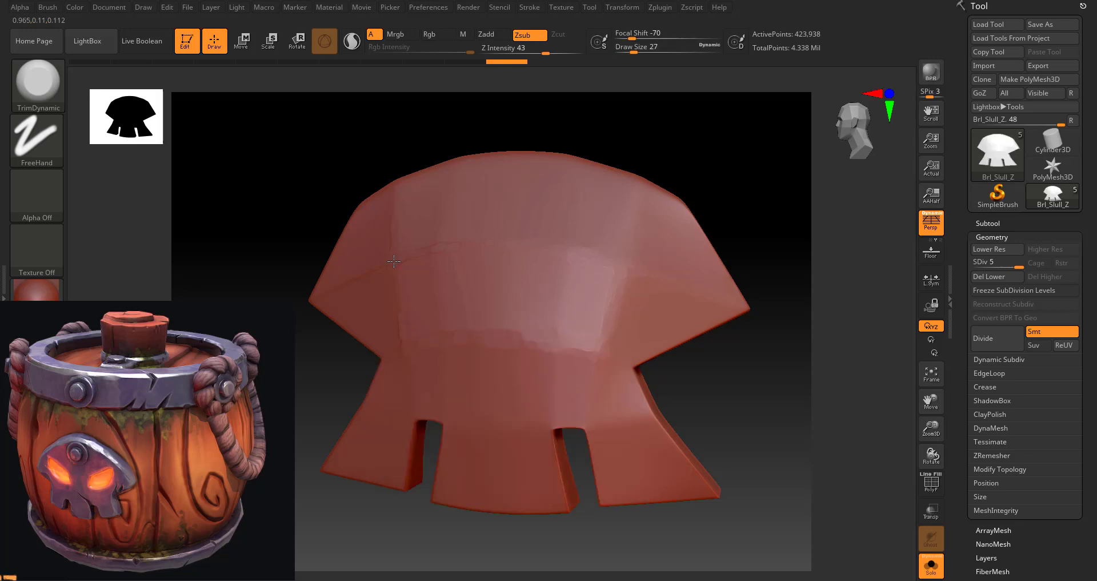
drag(318, 162, 343, 204)
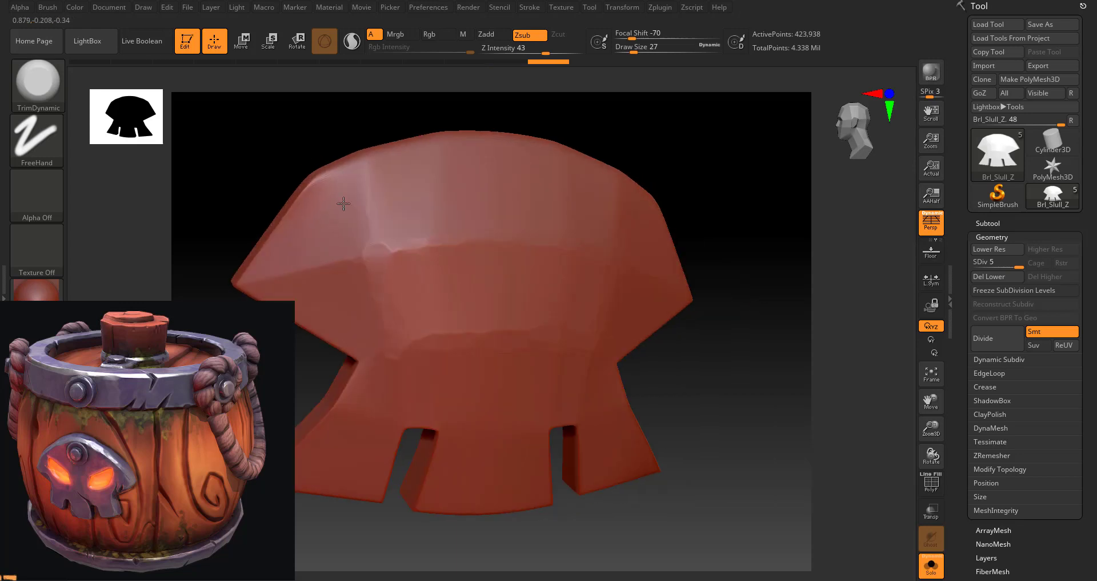
drag(263, 160, 291, 160)
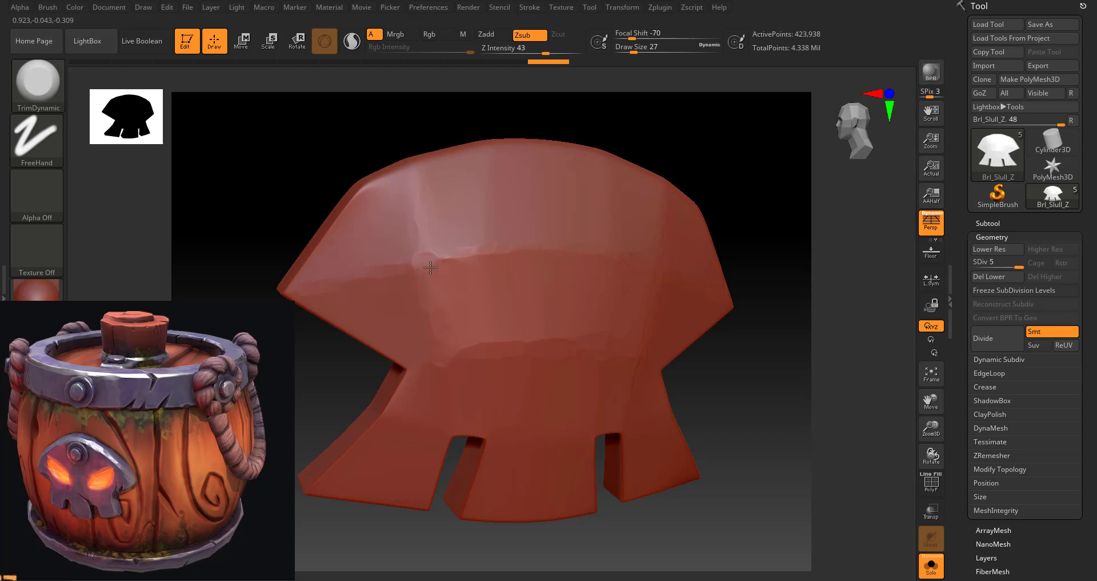
Step: Trim flat planes across the skull's top and upper front, smoothing the sharp ridge
drag(430, 267, 423, 243)
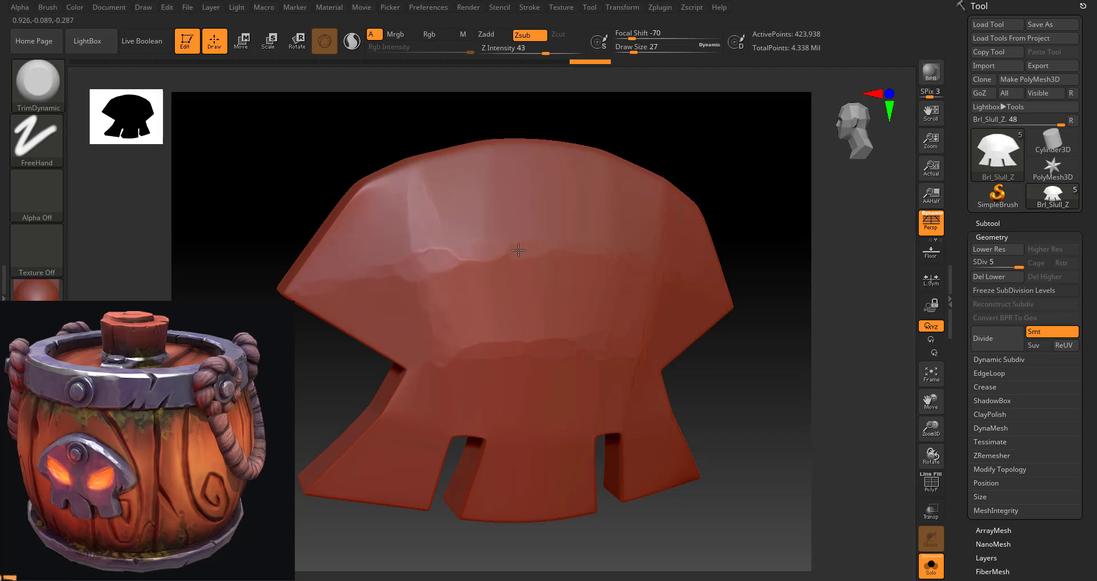
mouse_move(747, 379)
mouse_down()
mouse_move(739, 362)
mouse_move(515, 267)
mouse_move(590, 303)
mouse_move(574, 335)
mouse_move(537, 324)
mouse_up()
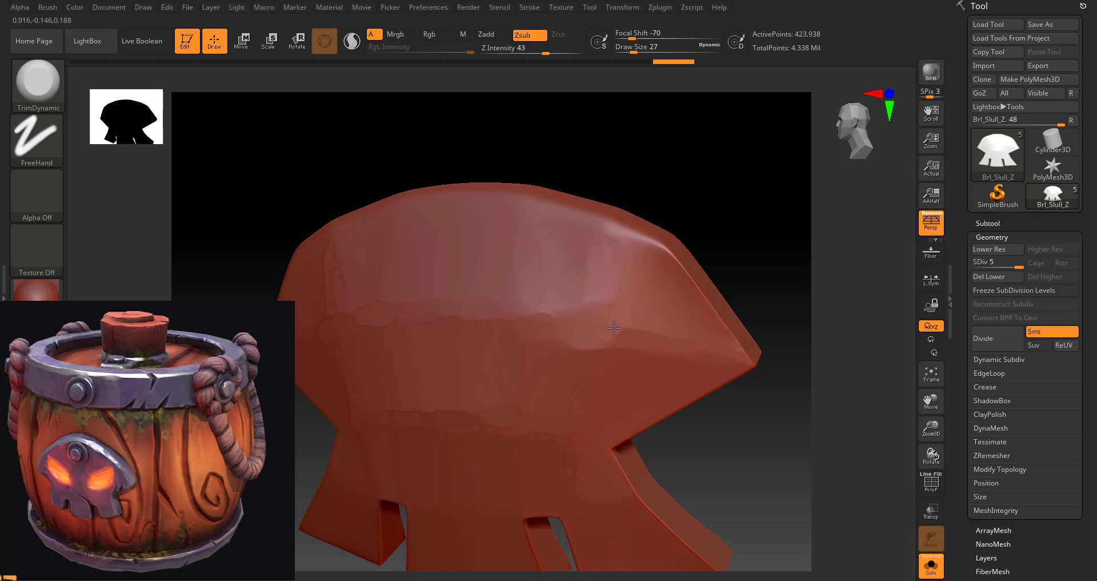
drag(628, 355, 595, 358)
mouse_move(712, 246)
mouse_down()
mouse_move(717, 197)
mouse_move(728, 375)
mouse_move(711, 365)
mouse_move(715, 343)
mouse_move(727, 343)
mouse_move(710, 370)
mouse_move(621, 329)
mouse_up()
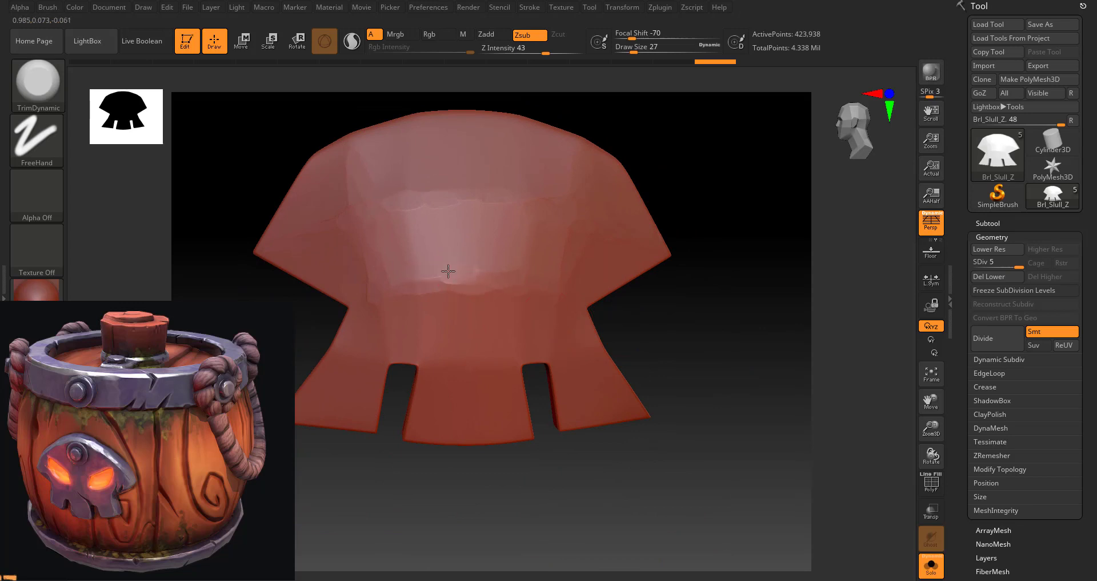
shift+drag(460, 283, 462, 297)
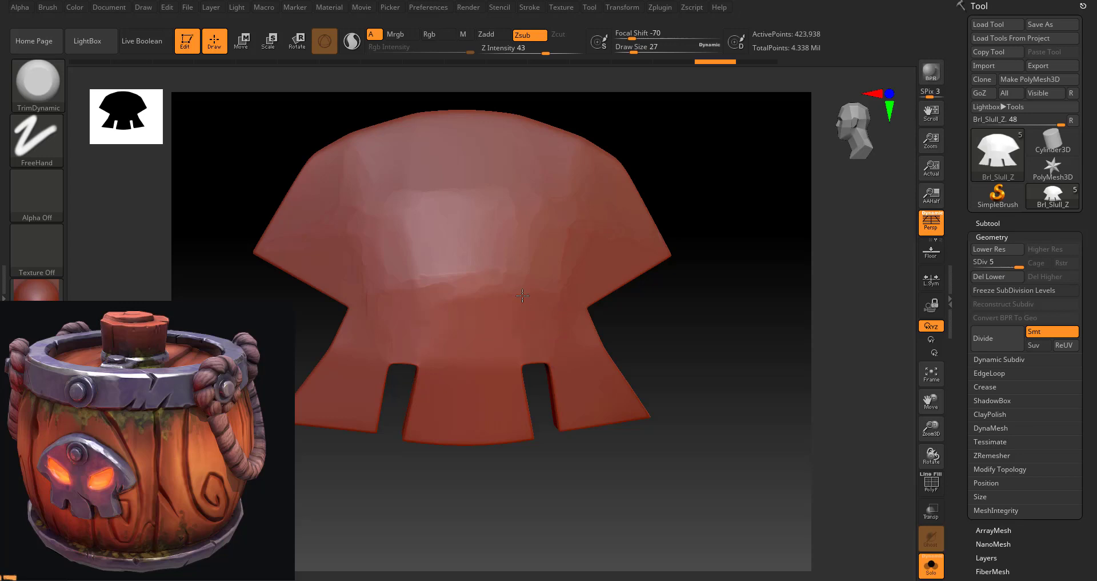
mouse_move(708, 350)
mouse_down()
mouse_move(681, 353)
mouse_move(720, 328)
mouse_move(722, 312)
mouse_move(717, 351)
mouse_move(586, 290)
mouse_up()
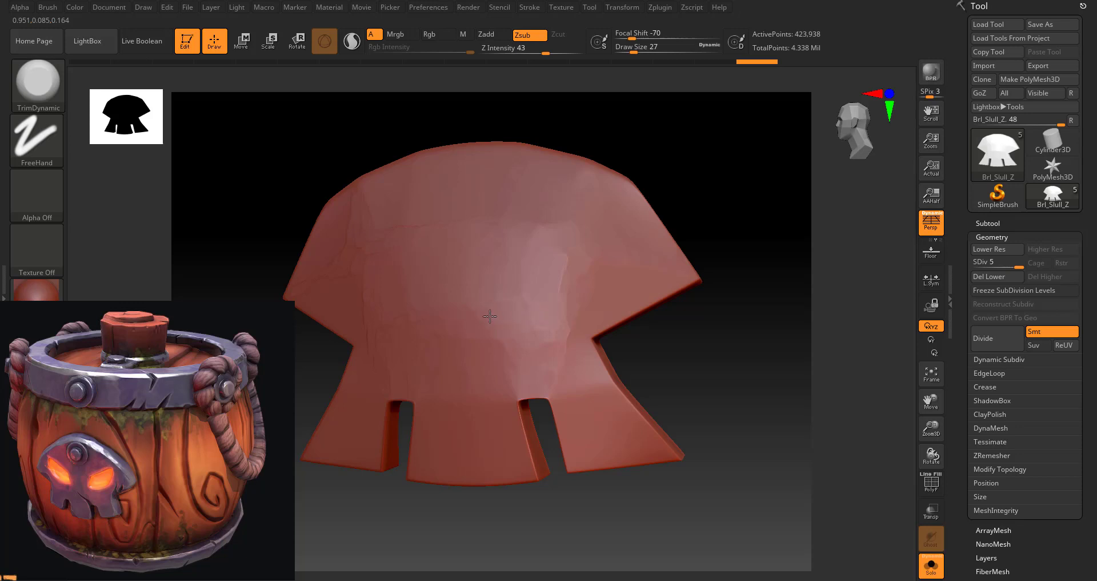
drag(728, 366, 480, 382)
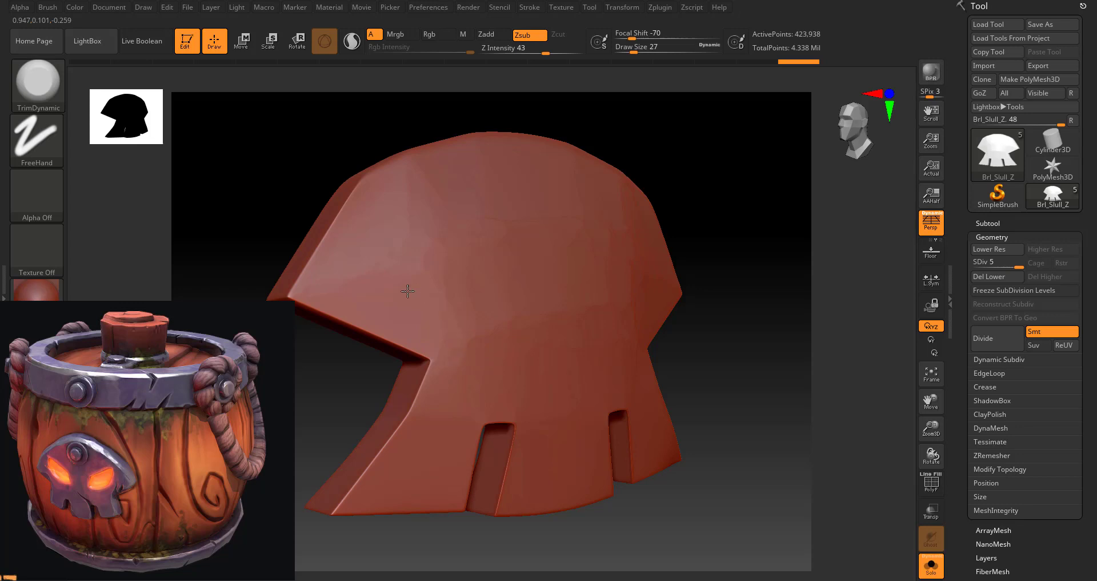
mouse_move(720, 382)
mouse_down()
mouse_move(706, 367)
mouse_move(732, 394)
mouse_up()
mouse_move(673, 531)
mouse_down()
mouse_move(714, 400)
mouse_move(732, 411)
mouse_move(720, 430)
mouse_up()
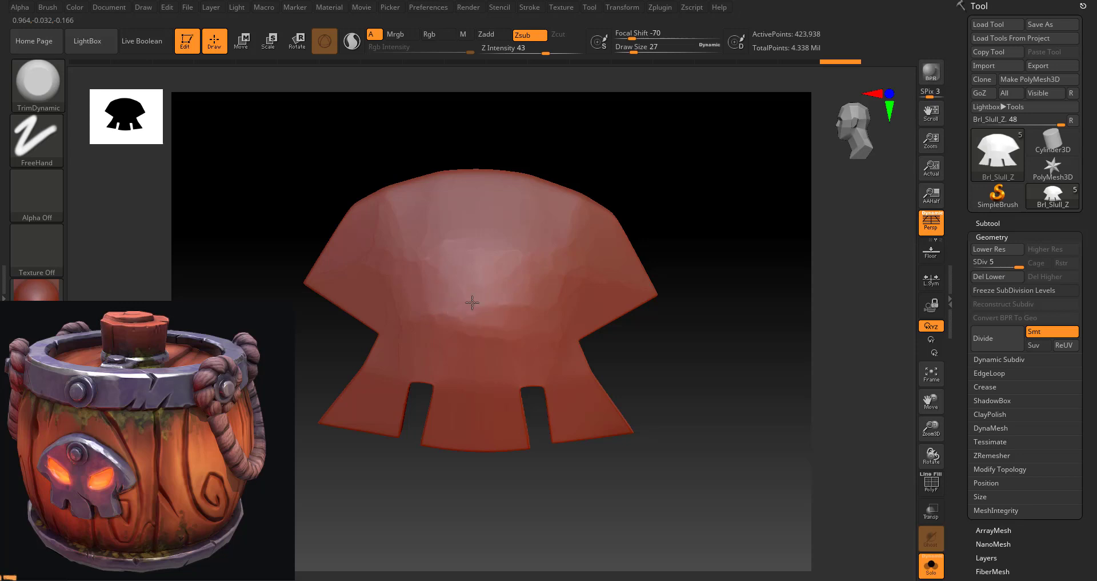
mouse_move(693, 363)
mouse_down()
mouse_move(629, 362)
mouse_move(653, 370)
mouse_move(694, 354)
mouse_move(684, 351)
mouse_move(670, 381)
mouse_move(695, 384)
mouse_move(694, 372)
mouse_move(693, 432)
mouse_move(735, 387)
mouse_move(725, 379)
mouse_up()
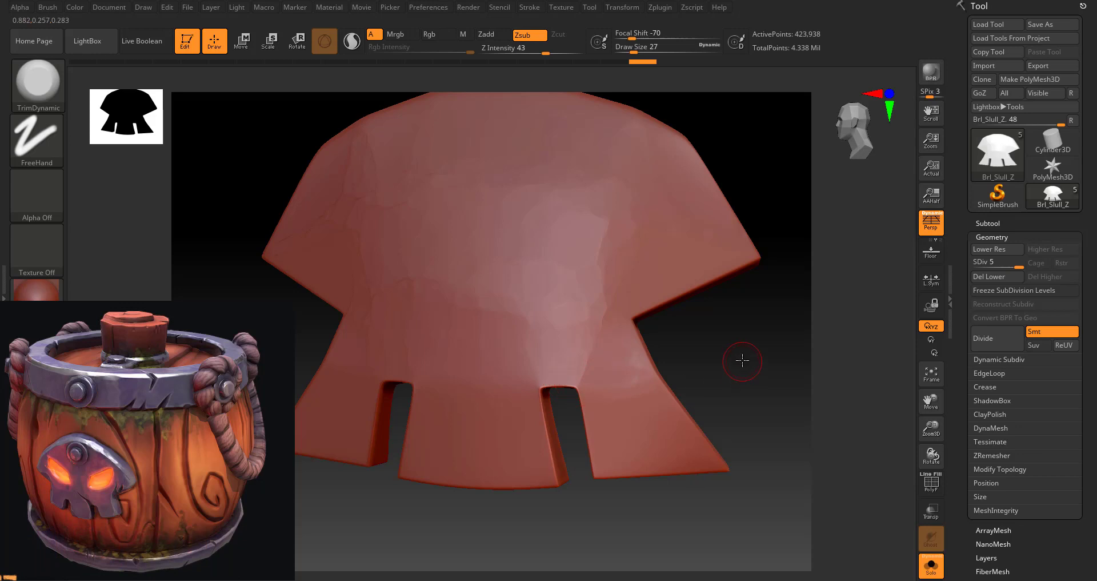
drag(742, 360, 667, 383)
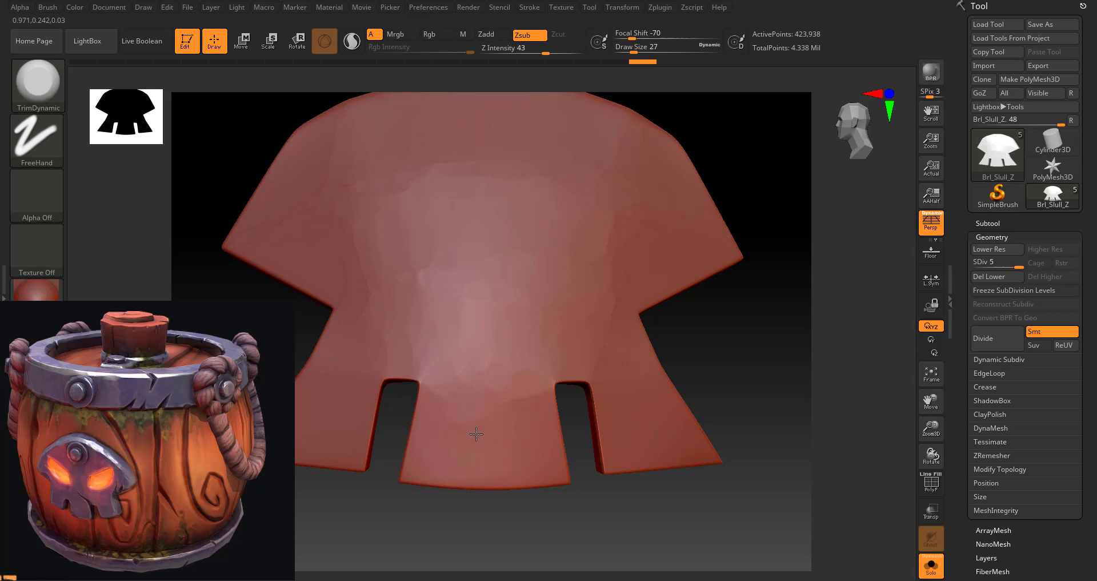
drag(725, 359, 728, 341)
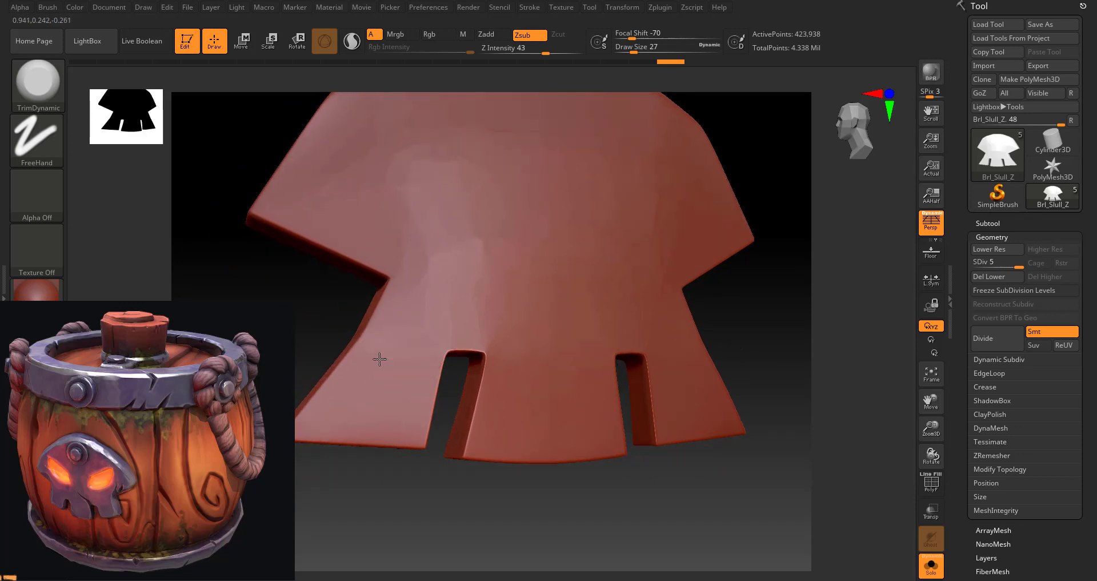
mouse_move(770, 352)
mouse_down()
mouse_move(779, 294)
mouse_move(730, 323)
mouse_up()
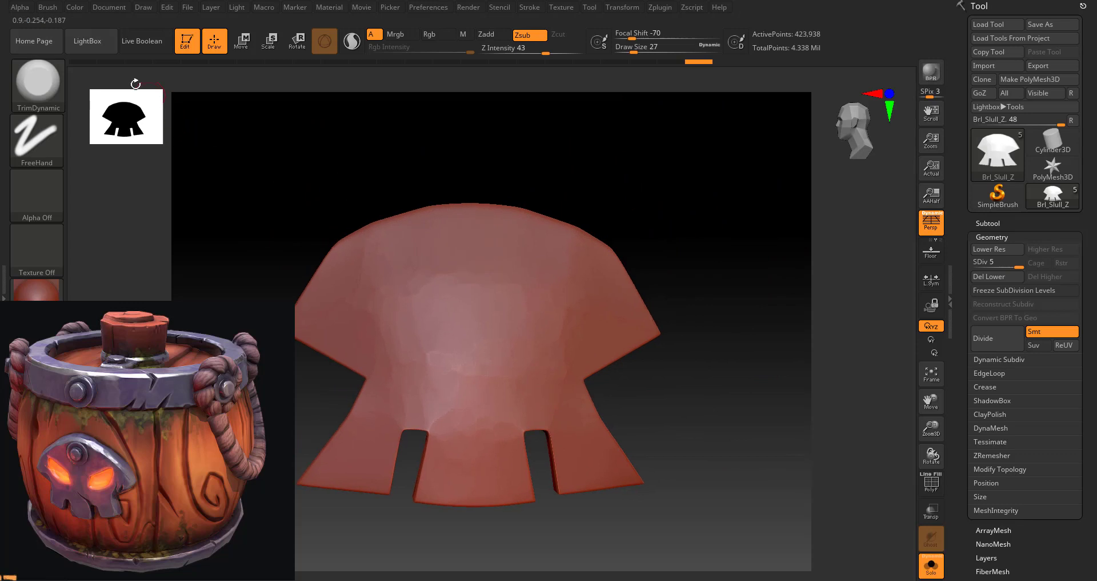
Step: Load the OrbFlatten_Edge brush from the brush library and orbit the skull
click(99, 45)
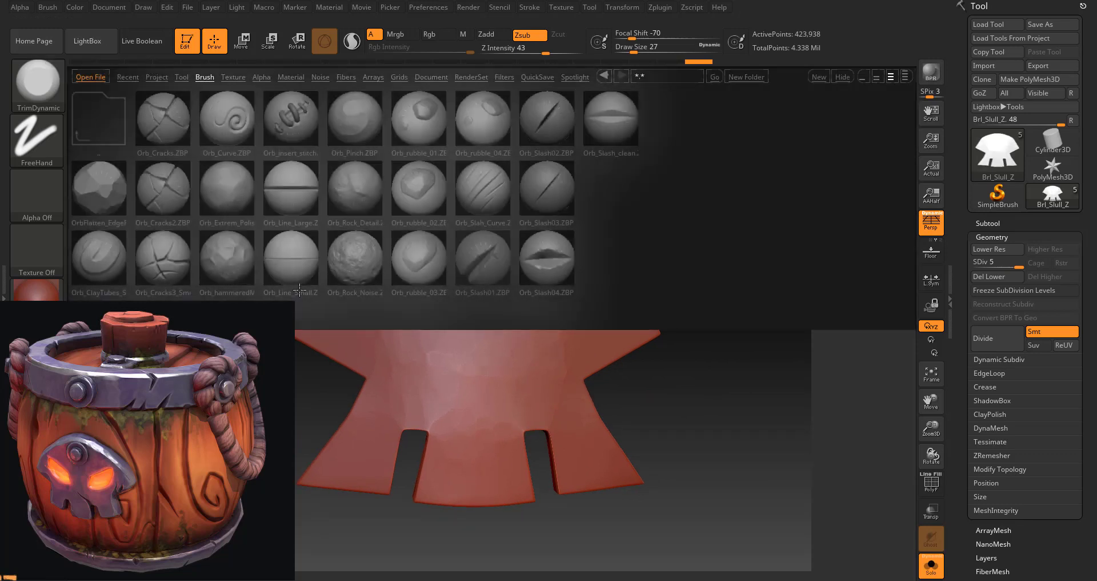
double_click(96, 193)
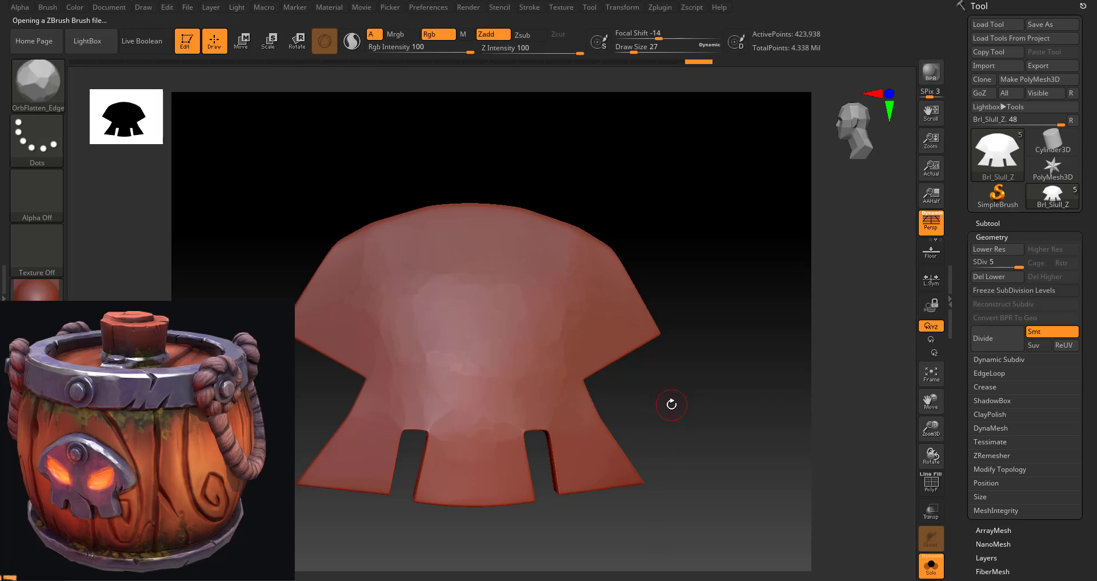
mouse_move(671, 404)
mouse_down()
mouse_move(695, 385)
mouse_move(688, 392)
mouse_up()
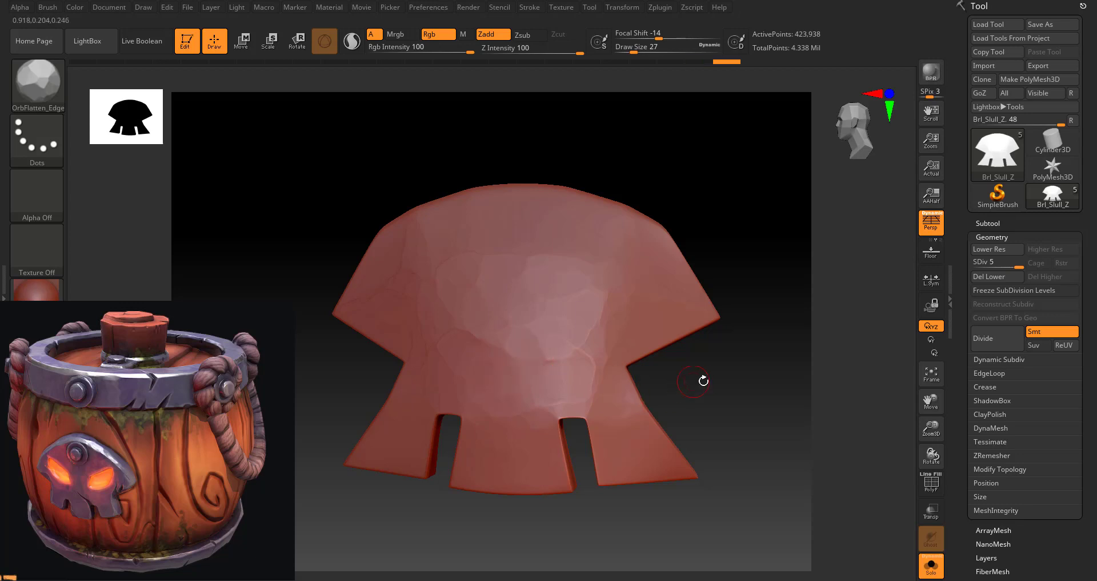
mouse_move(703, 380)
mouse_down()
mouse_move(720, 395)
mouse_move(703, 396)
mouse_up()
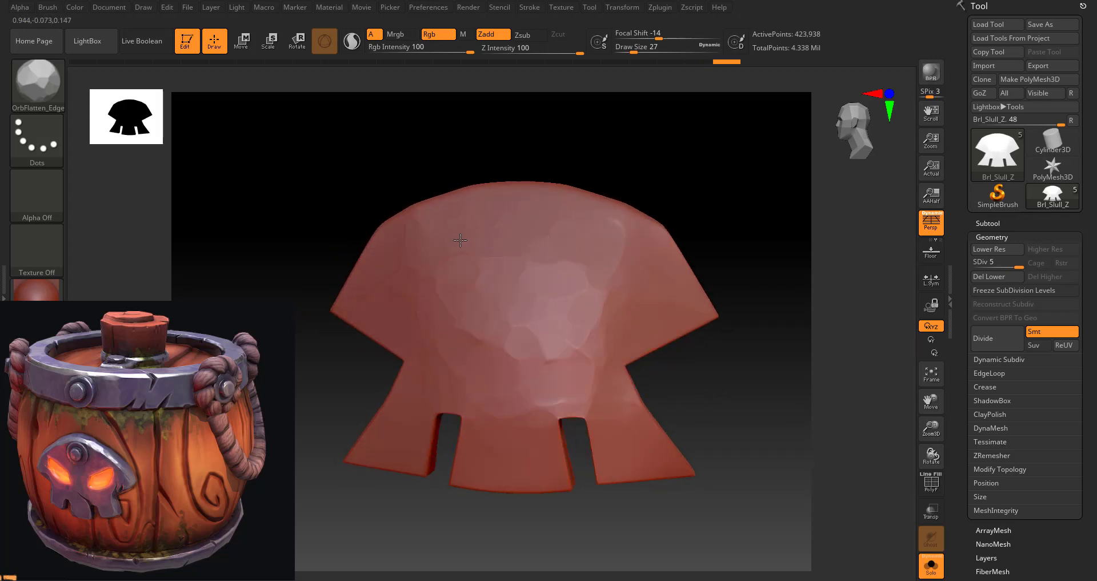
drag(696, 370, 691, 383)
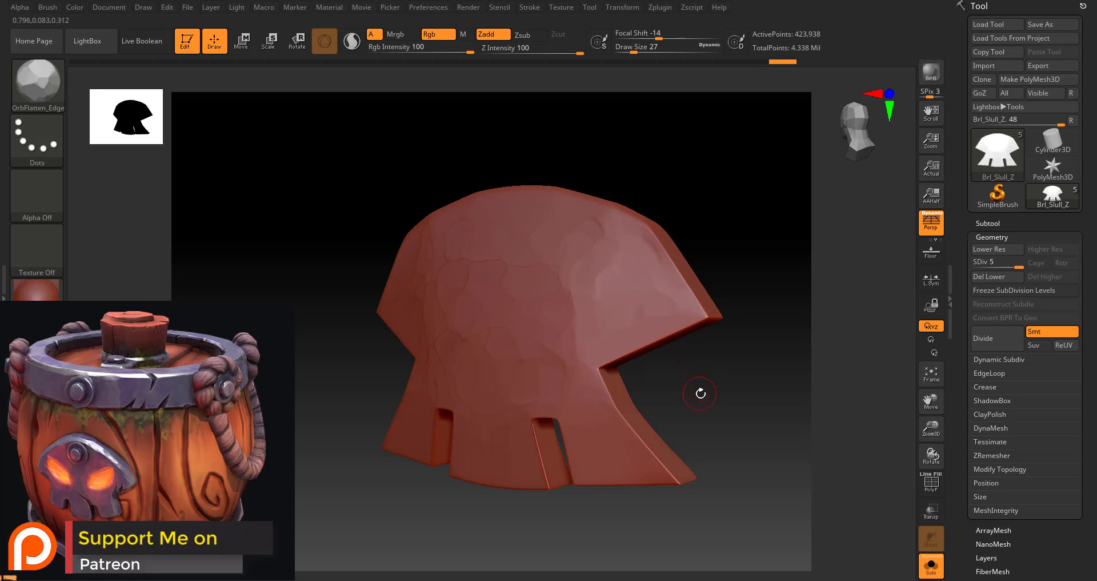
Step: Sculpt a flattened edge stroke on the skull, then bring up the brush palette
mouse_move(701, 393)
mouse_down()
mouse_move(728, 385)
mouse_move(718, 380)
mouse_move(759, 392)
mouse_move(713, 369)
mouse_up()
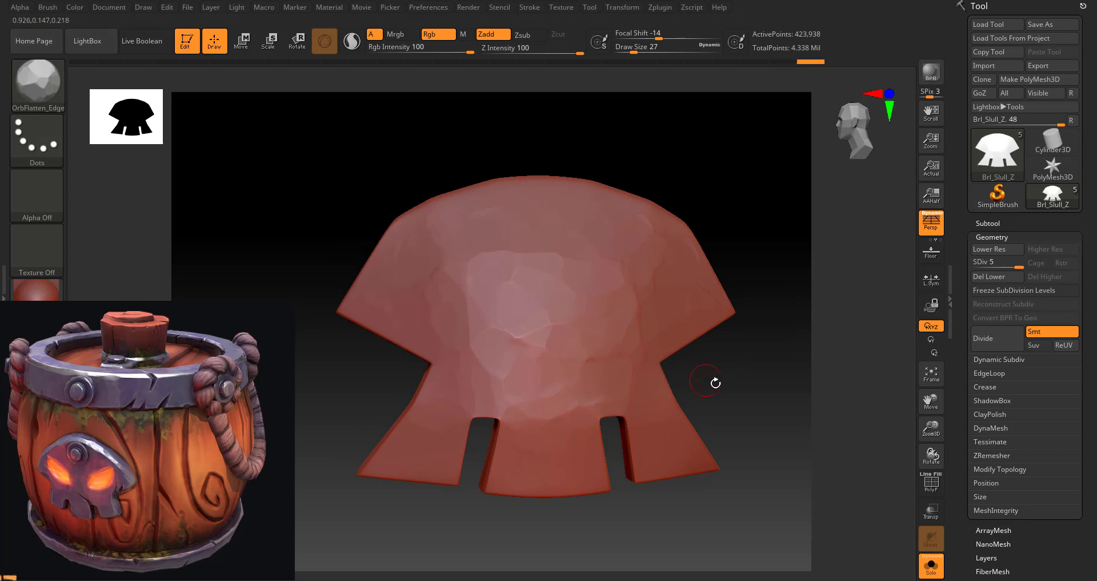
mouse_move(712, 382)
mouse_down()
mouse_move(724, 361)
mouse_move(709, 360)
mouse_up()
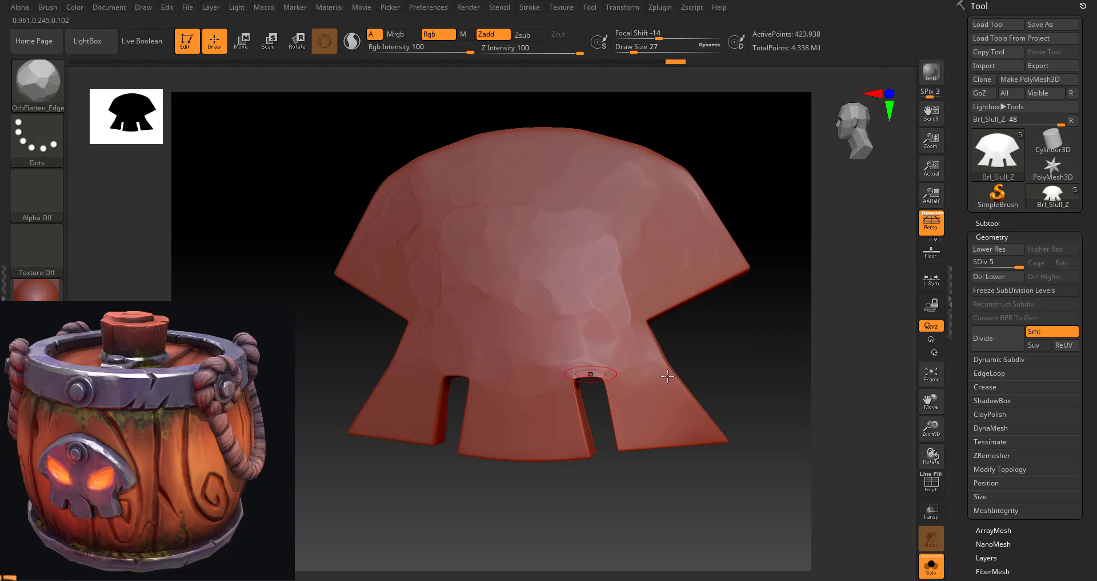
drag(731, 368, 744, 362)
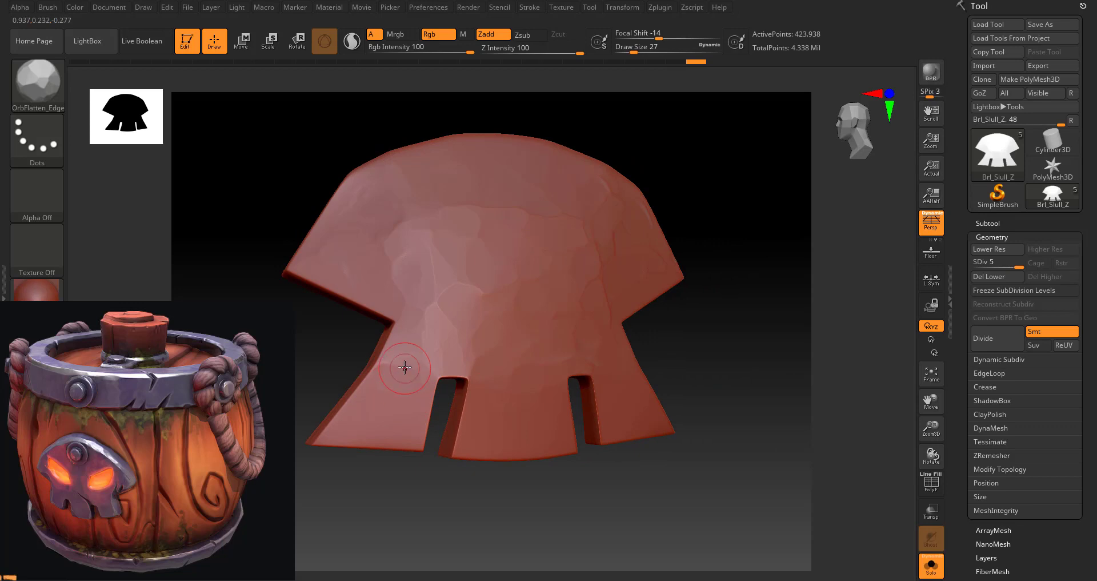
mouse_move(404, 367)
mouse_down()
mouse_move(417, 359)
mouse_move(428, 306)
mouse_move(448, 301)
mouse_up()
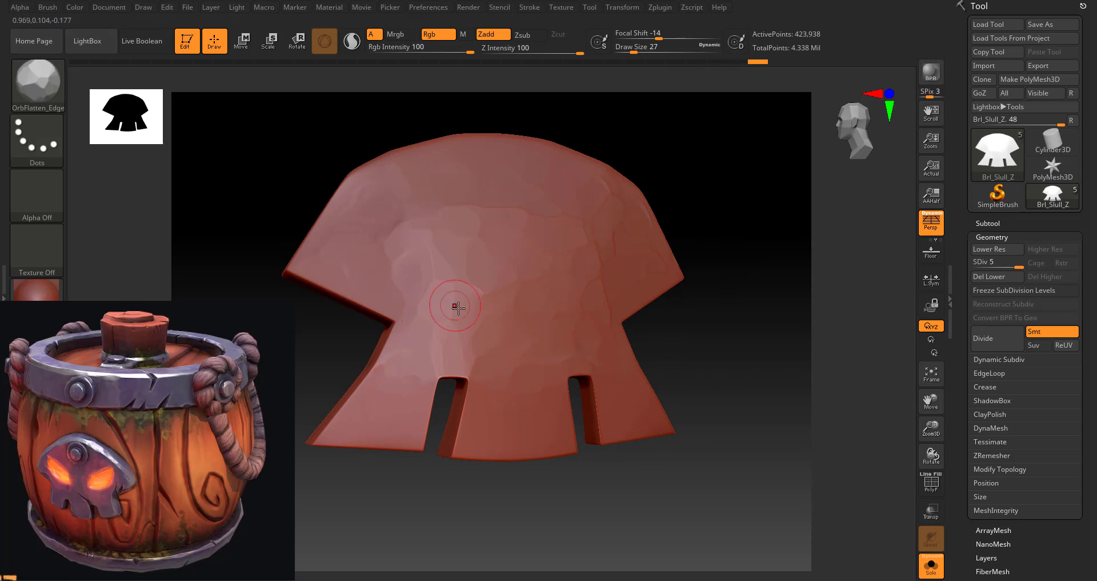
drag(751, 350, 725, 348)
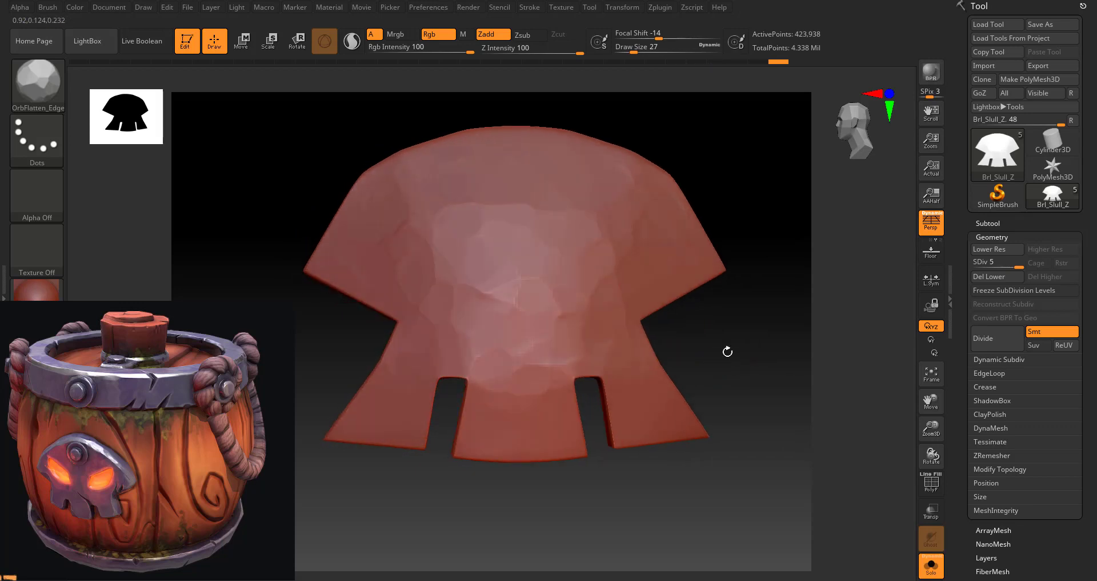
key(b)
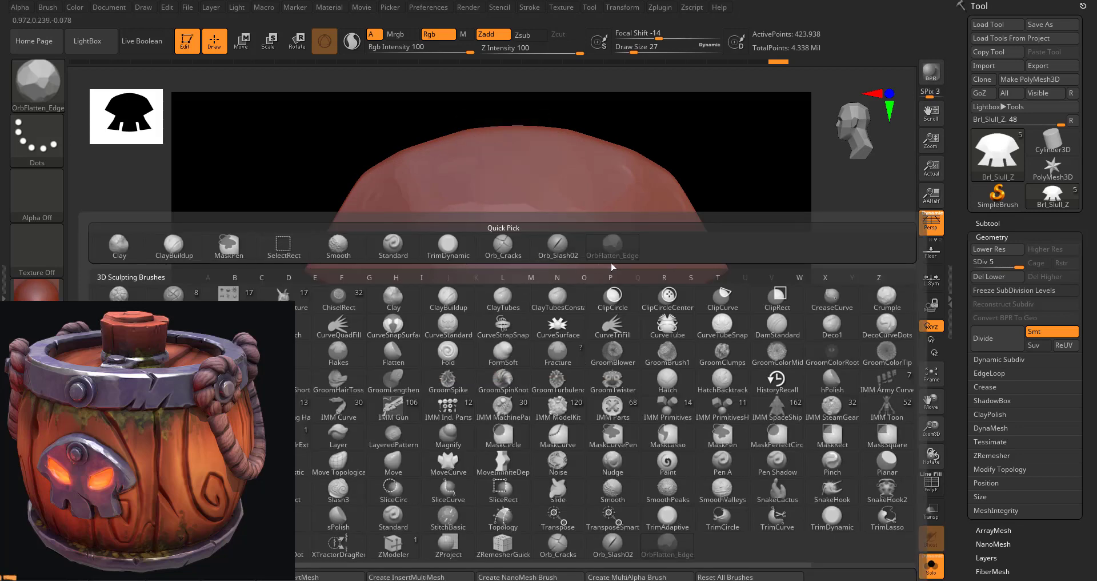
Step: Select TrimDynamic and set its draw size to 17
click(448, 242)
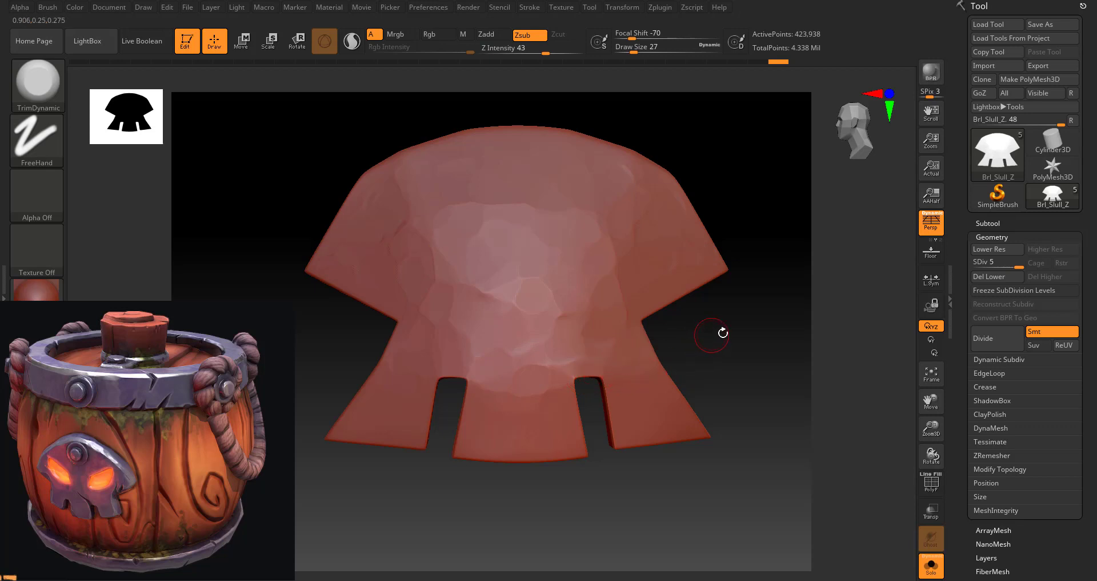
mouse_move(723, 332)
mouse_down()
mouse_move(715, 346)
mouse_move(739, 343)
mouse_move(678, 377)
mouse_up()
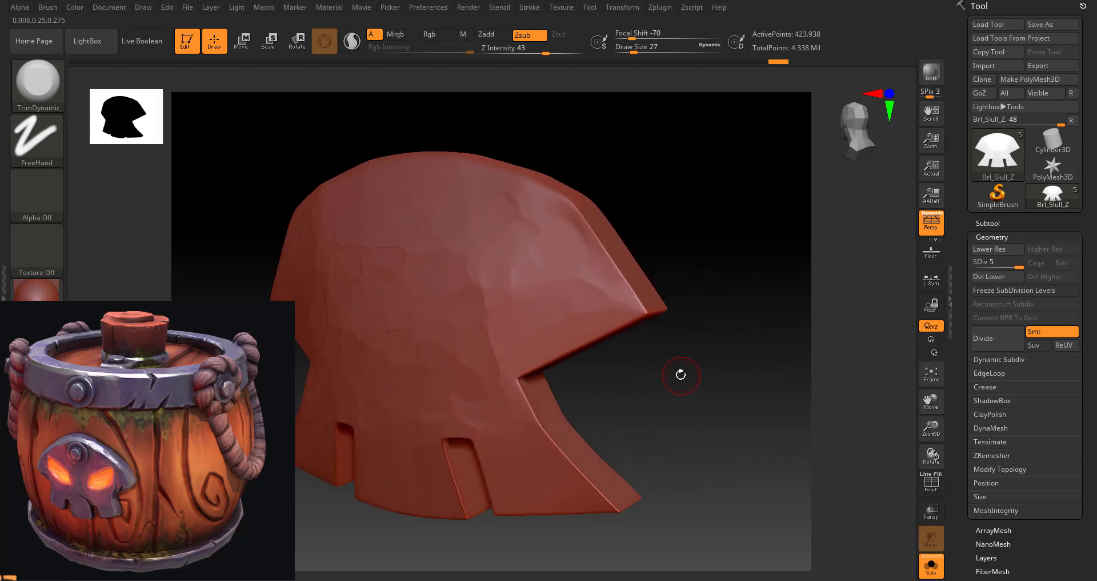
key(space)
text(17)
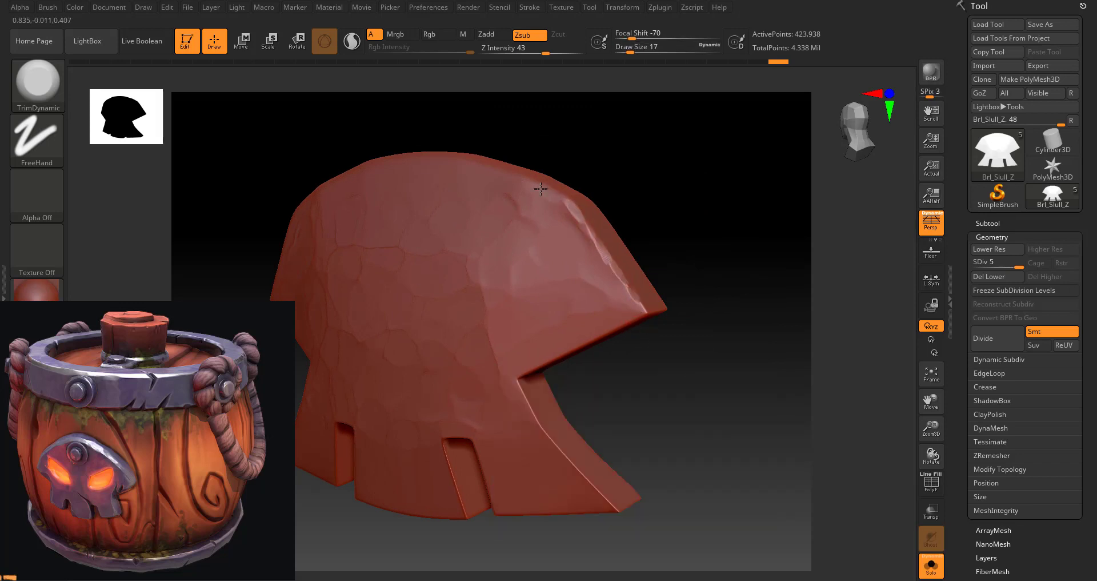
Step: Shrink the brush to size 9 and trim the plate's outer edges into flat bevels
drag(740, 340, 718, 350)
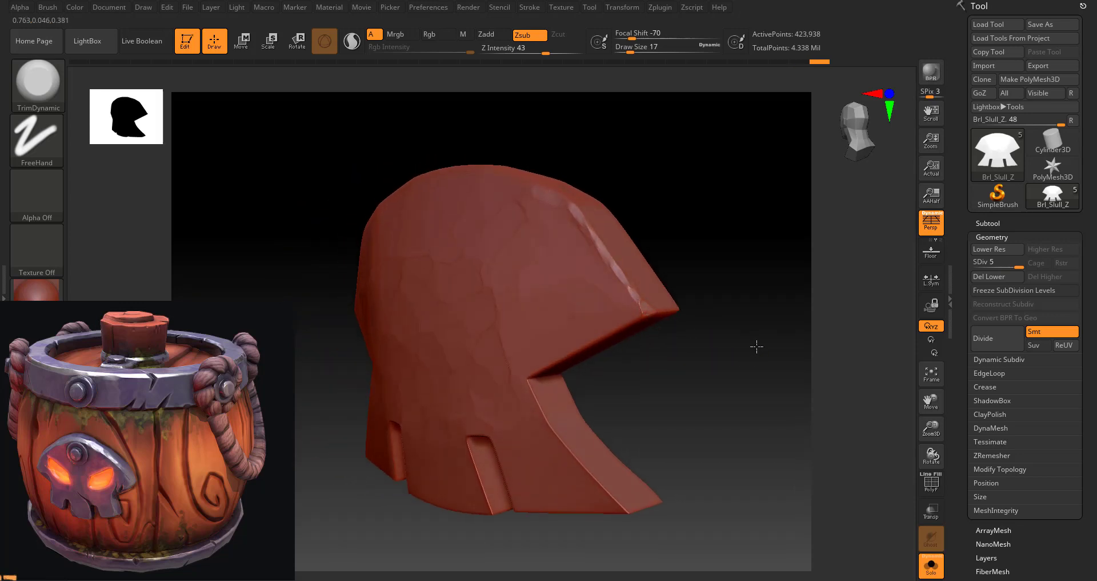
mouse_move(755, 346)
mouse_down()
mouse_move(683, 351)
mouse_move(662, 372)
mouse_move(650, 360)
mouse_move(665, 495)
mouse_move(620, 362)
mouse_up()
key(space)
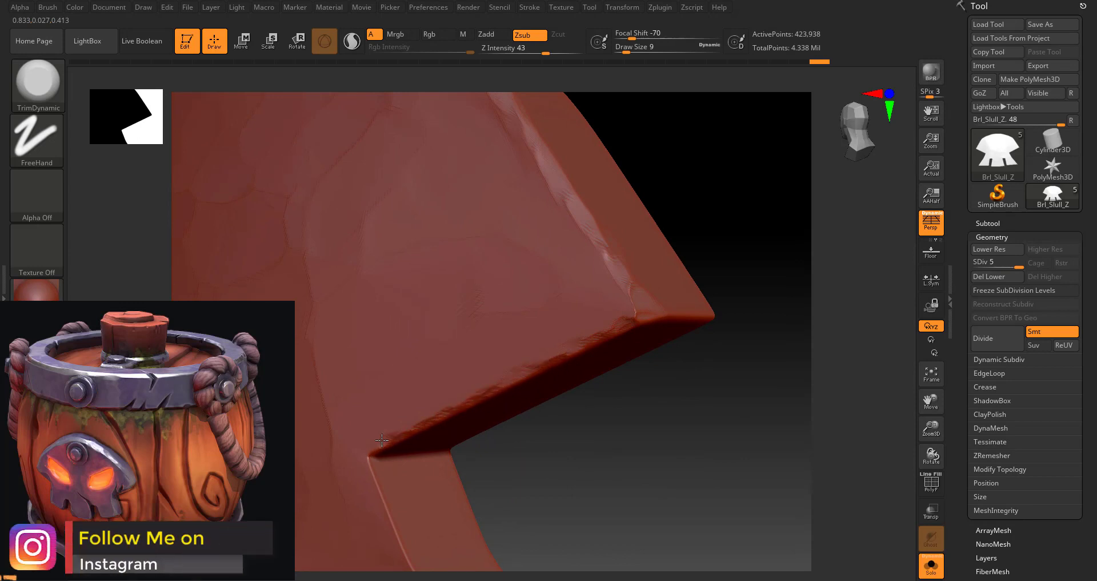
mouse_move(619, 499)
mouse_down()
mouse_move(632, 493)
mouse_move(632, 392)
mouse_move(649, 408)
mouse_move(652, 360)
mouse_move(557, 356)
mouse_up()
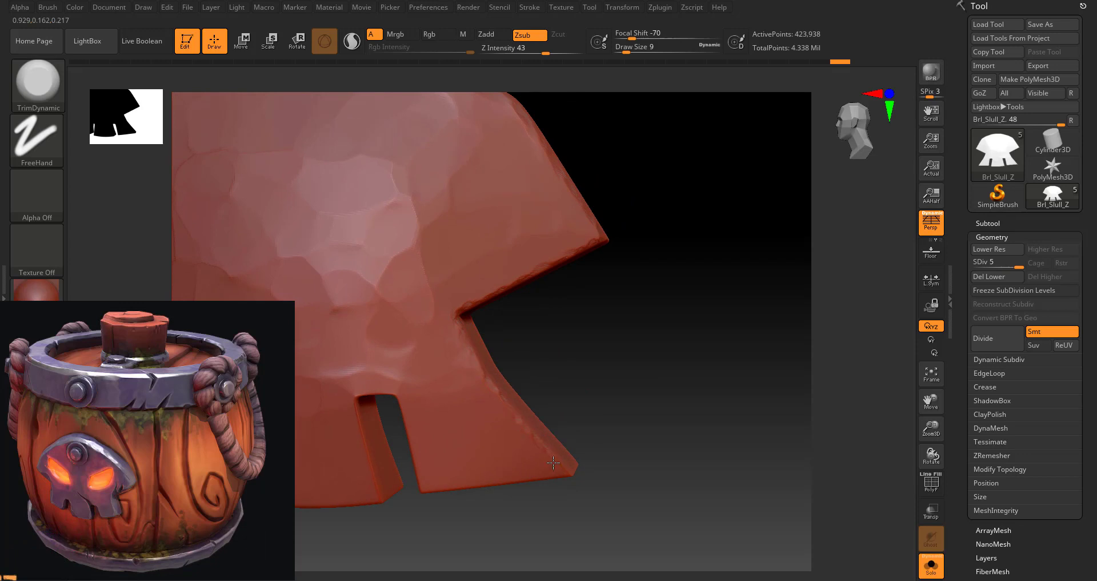
mouse_move(641, 448)
mouse_down()
mouse_move(742, 431)
mouse_move(698, 399)
mouse_move(677, 502)
mouse_move(662, 500)
mouse_move(642, 465)
mouse_move(659, 514)
mouse_move(686, 423)
mouse_move(678, 443)
mouse_up()
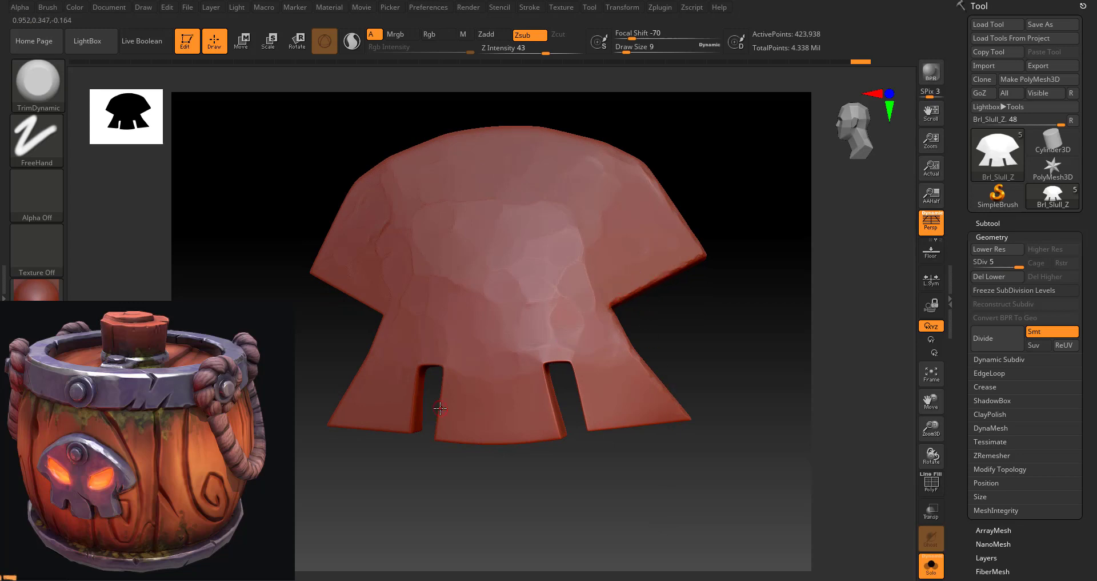
Step: Trim flat bevels on the slot edges between the plate's lower tabs
drag(427, 524, 412, 530)
mouse_move(658, 500)
mouse_down()
mouse_move(629, 509)
mouse_move(632, 495)
mouse_move(642, 534)
mouse_move(622, 468)
mouse_move(632, 520)
mouse_move(645, 455)
mouse_up()
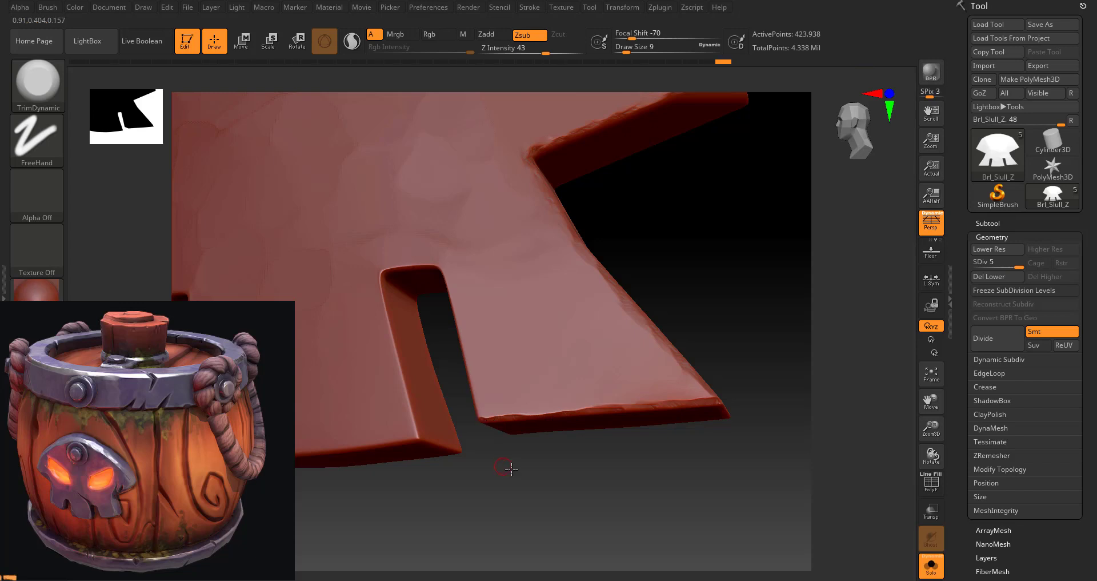
mouse_move(502, 465)
mouse_down()
mouse_move(578, 487)
mouse_move(453, 308)
mouse_up()
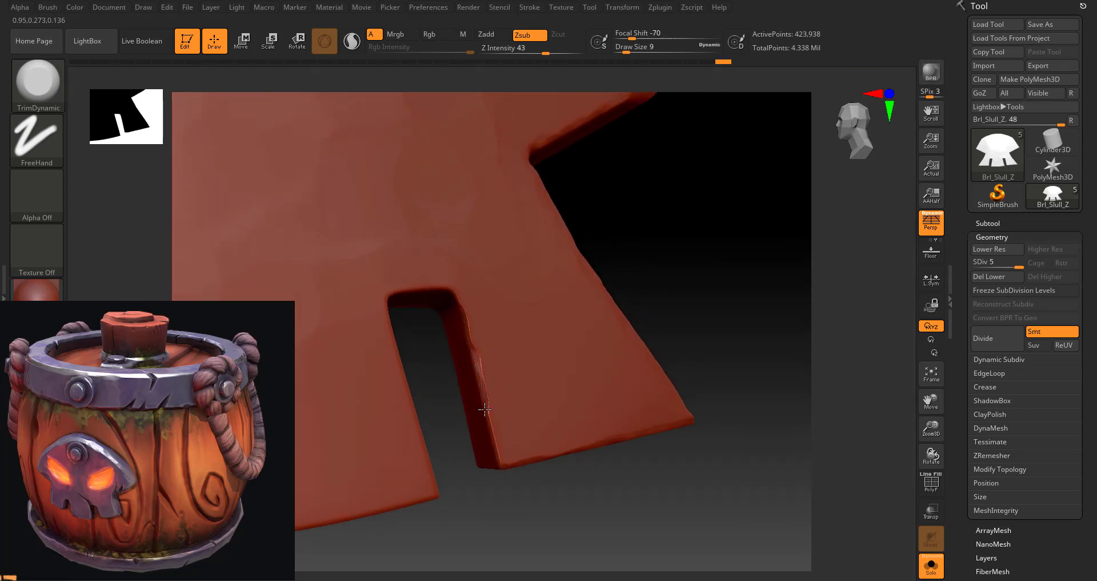
mouse_move(558, 505)
mouse_down()
mouse_move(519, 498)
mouse_move(478, 418)
mouse_move(490, 387)
mouse_up()
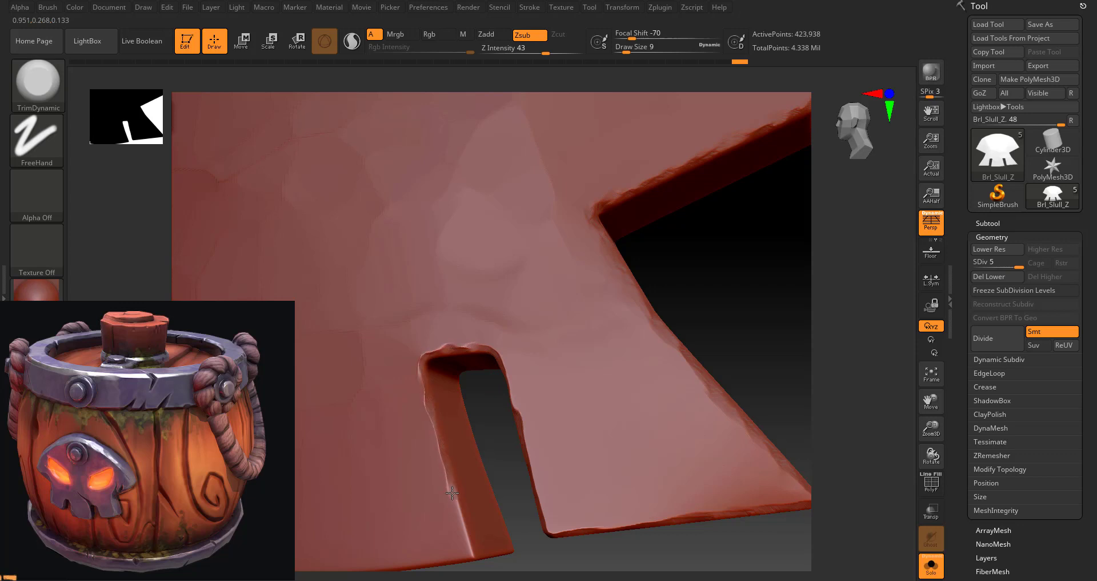
click(472, 556)
mouse_move(808, 360)
mouse_down()
mouse_move(740, 272)
mouse_move(693, 383)
mouse_move(701, 342)
mouse_move(620, 456)
mouse_move(520, 470)
mouse_move(551, 485)
mouse_move(561, 458)
mouse_move(571, 519)
mouse_move(541, 450)
mouse_up()
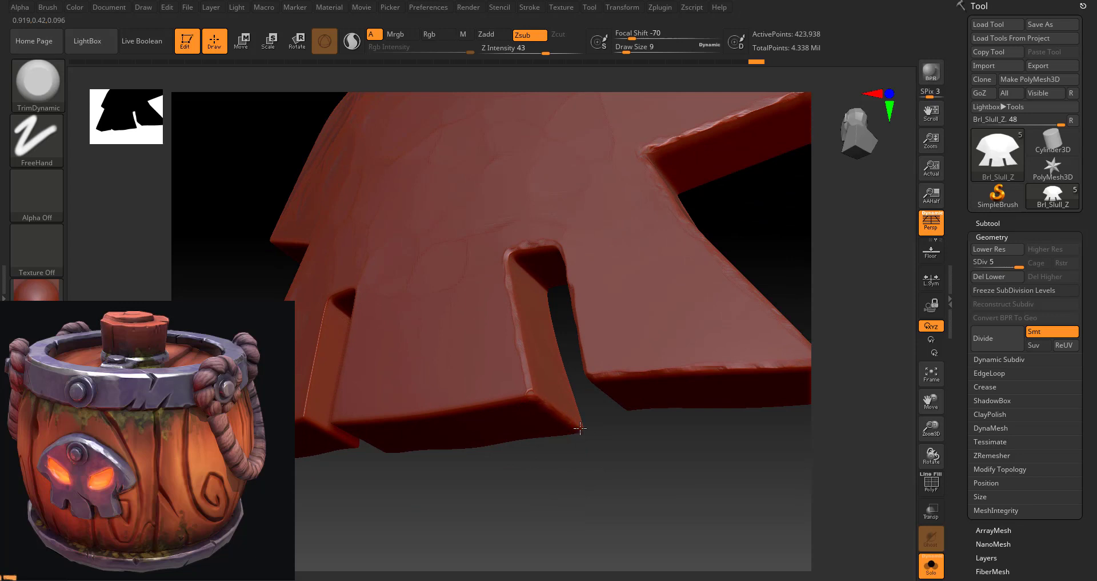
mouse_move(583, 440)
mouse_down()
mouse_move(649, 466)
mouse_move(589, 470)
mouse_up()
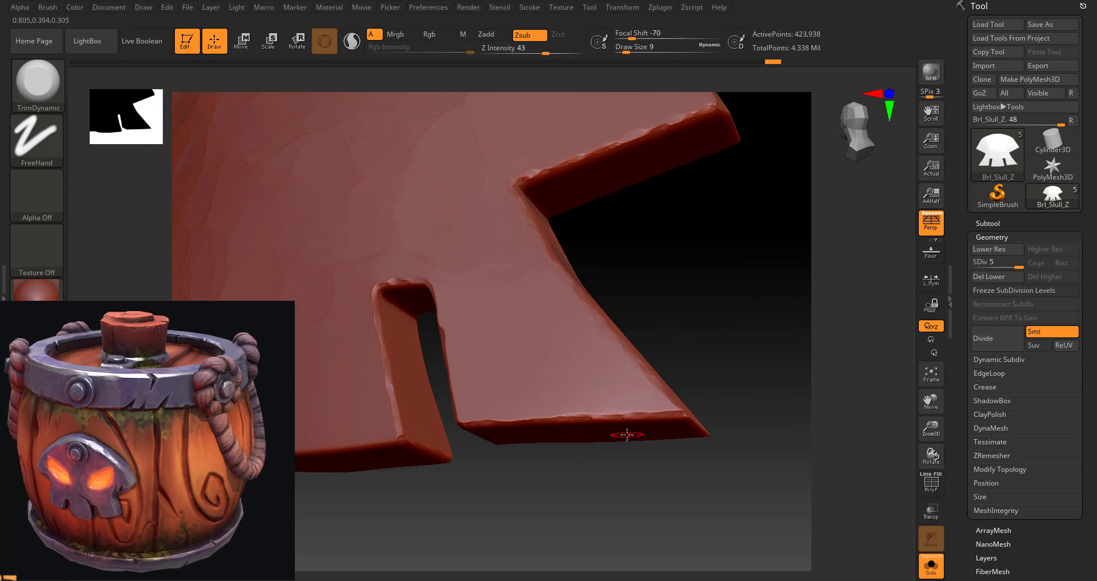
mouse_move(735, 326)
mouse_down()
mouse_move(727, 261)
mouse_move(740, 346)
mouse_move(686, 343)
mouse_move(674, 370)
mouse_move(655, 364)
mouse_move(656, 397)
mouse_move(589, 330)
mouse_up()
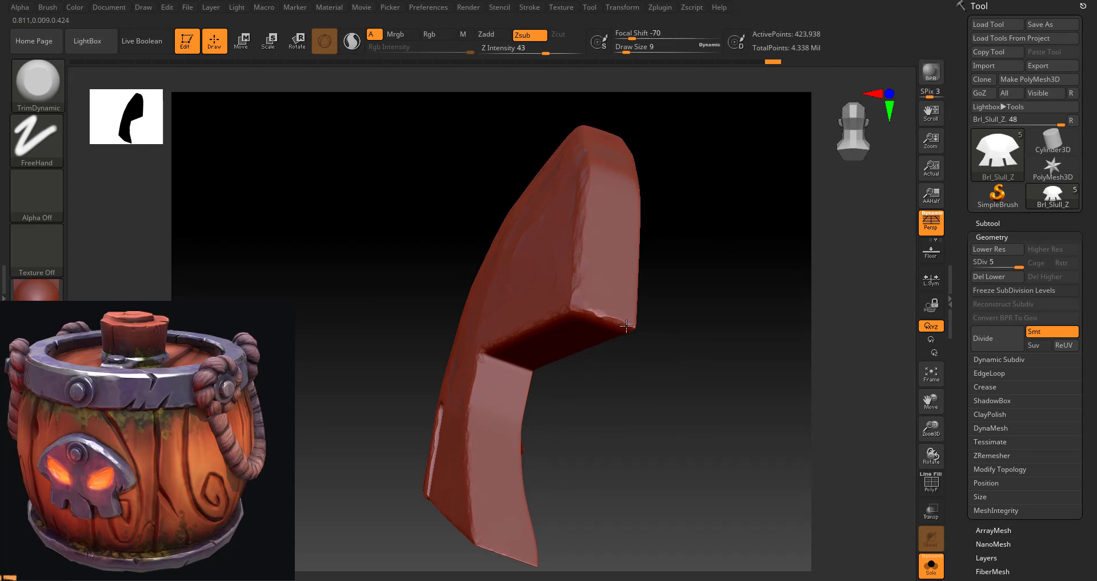
Step: Bevel the plate's curved side and top edges, then inspect the slotted bottom
mouse_move(710, 299)
mouse_down()
mouse_move(697, 301)
mouse_move(691, 340)
mouse_move(719, 364)
mouse_move(595, 371)
mouse_up()
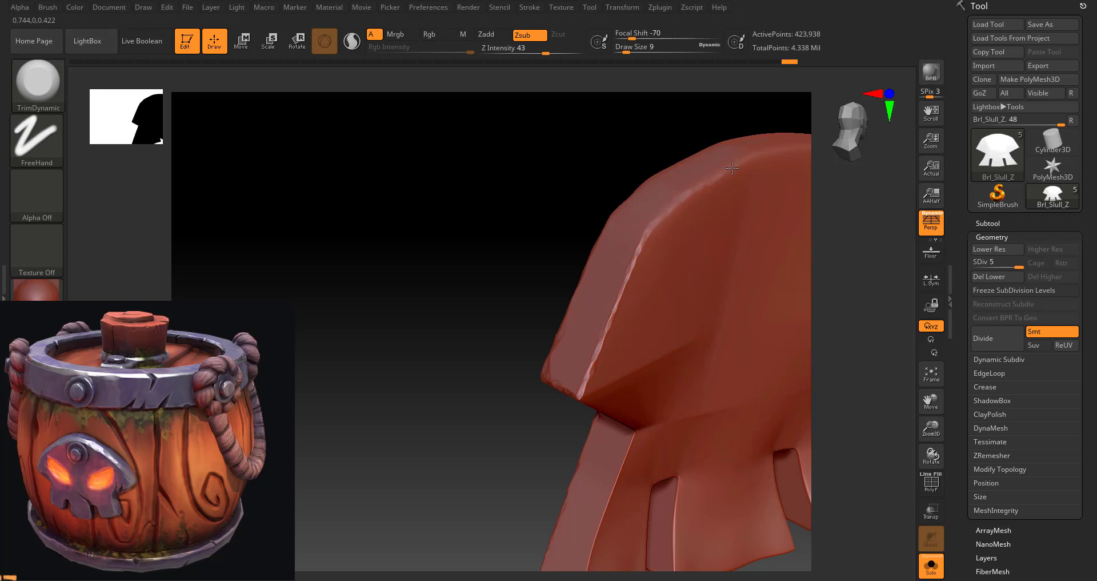
mouse_move(439, 296)
mouse_down()
mouse_move(495, 300)
mouse_move(688, 392)
mouse_move(600, 368)
mouse_move(651, 193)
mouse_move(667, 324)
mouse_up()
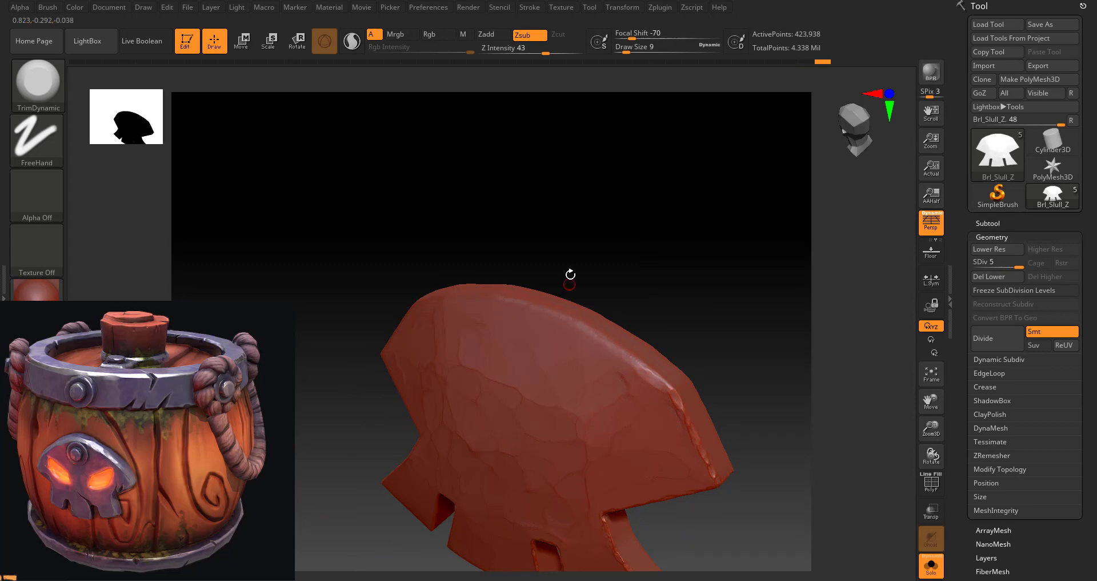
mouse_move(570, 277)
mouse_down()
mouse_move(587, 269)
mouse_move(506, 312)
mouse_up()
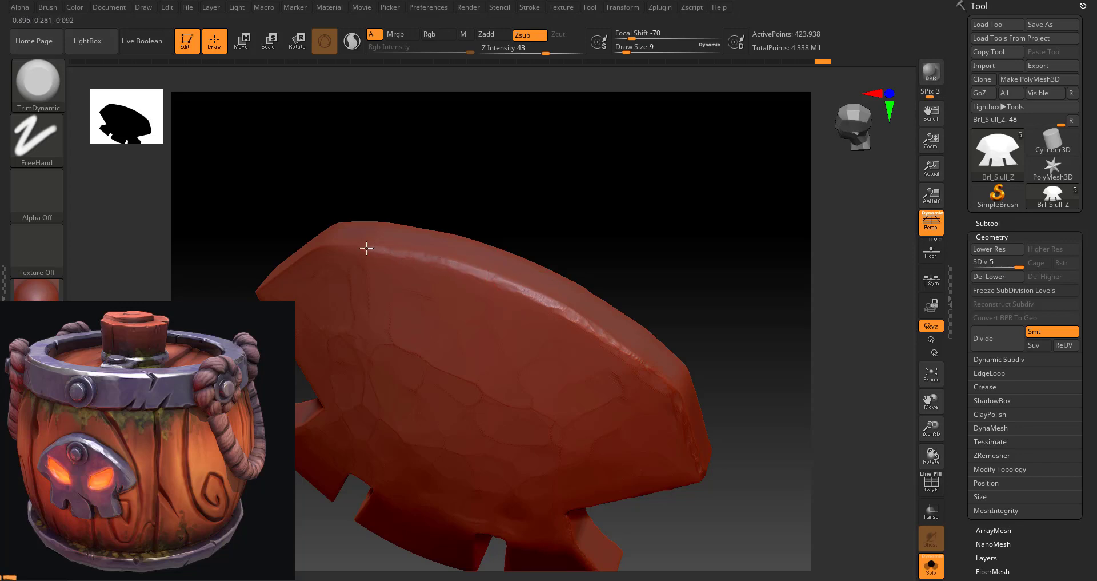
mouse_move(339, 245)
mouse_down()
mouse_move(497, 201)
mouse_move(526, 139)
mouse_move(421, 266)
mouse_move(710, 156)
mouse_move(703, 309)
mouse_move(570, 451)
mouse_move(578, 509)
mouse_move(531, 438)
mouse_up()
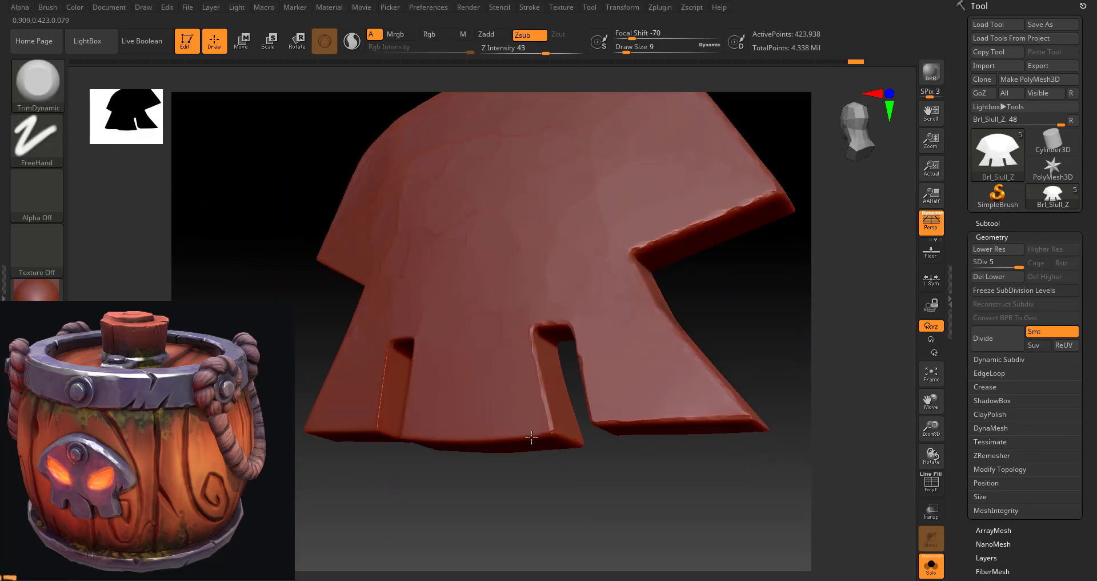
mouse_move(544, 512)
mouse_down()
mouse_move(600, 473)
mouse_move(452, 400)
mouse_move(434, 289)
mouse_up()
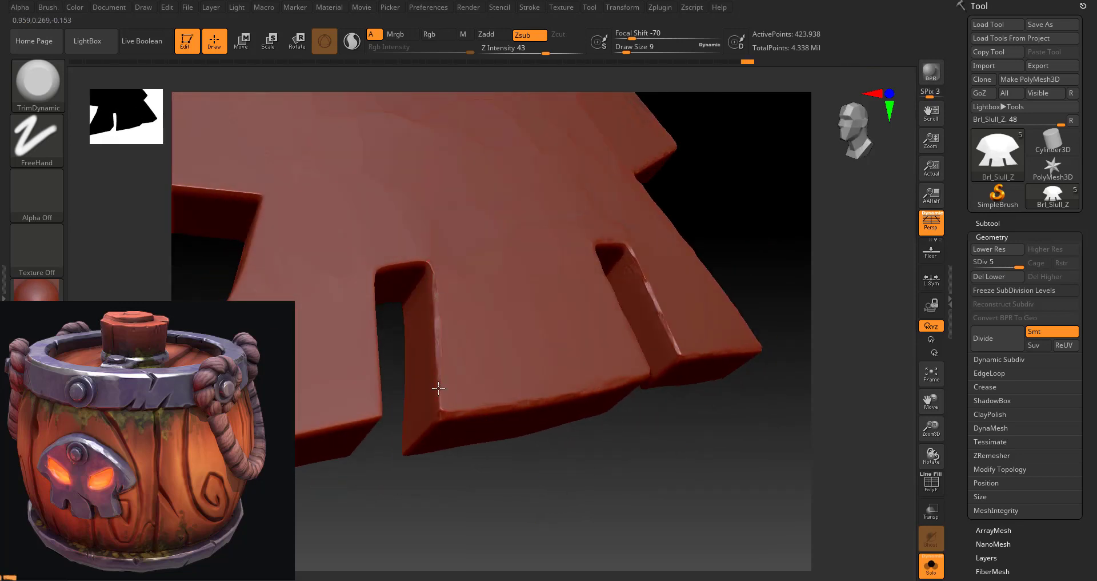
right_drag(439, 388, 502, 312)
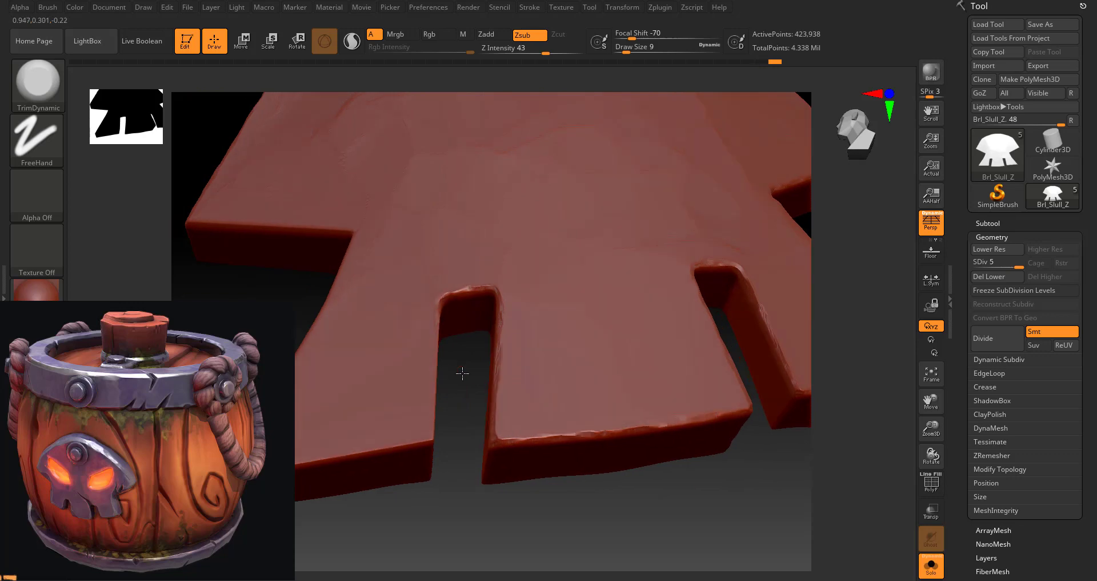
right_drag(461, 372, 440, 349)
mouse_move(544, 509)
mouse_down()
mouse_move(617, 448)
mouse_move(553, 457)
mouse_move(610, 375)
mouse_move(582, 424)
mouse_up()
mouse_move(481, 430)
mouse_down()
mouse_move(404, 396)
mouse_move(537, 298)
mouse_up()
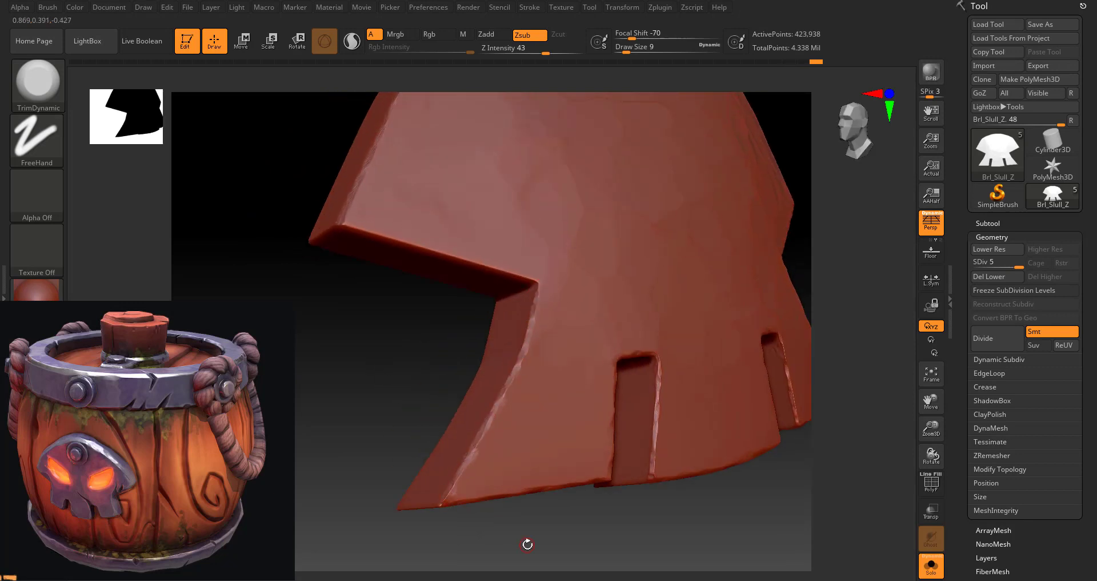
drag(527, 543, 532, 280)
mouse_move(361, 230)
mouse_down()
mouse_move(318, 184)
mouse_move(722, 380)
mouse_move(693, 336)
mouse_move(743, 308)
mouse_move(703, 360)
mouse_up()
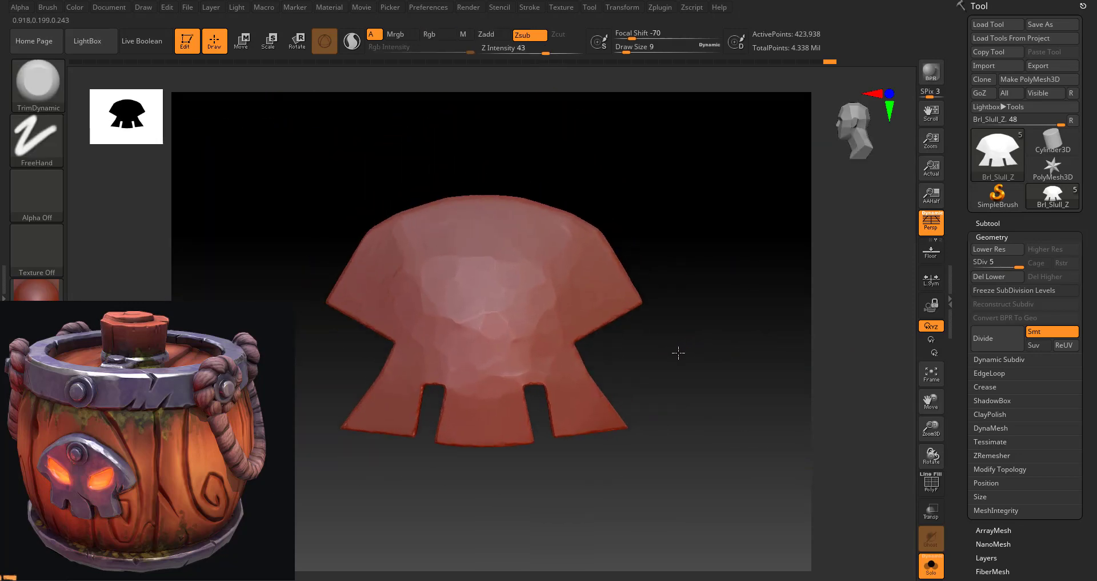
Step: Switch to OrbFlatten_Edge, set its size, and flatten the skull plate's top rim
key(b)
key(space)
drag(492, 406, 502, 406)
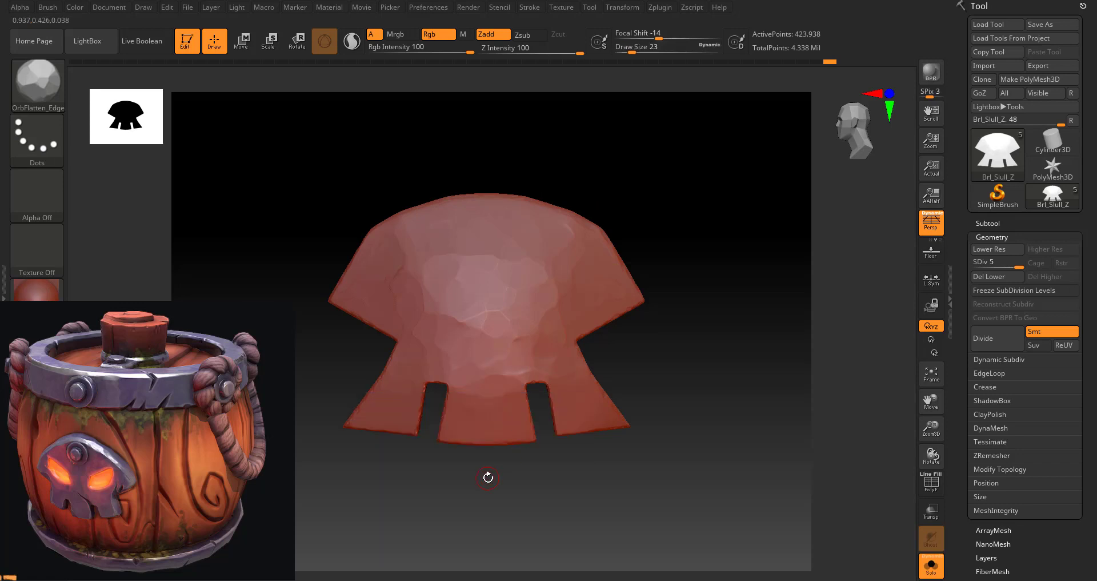
alt+drag(485, 478, 507, 431)
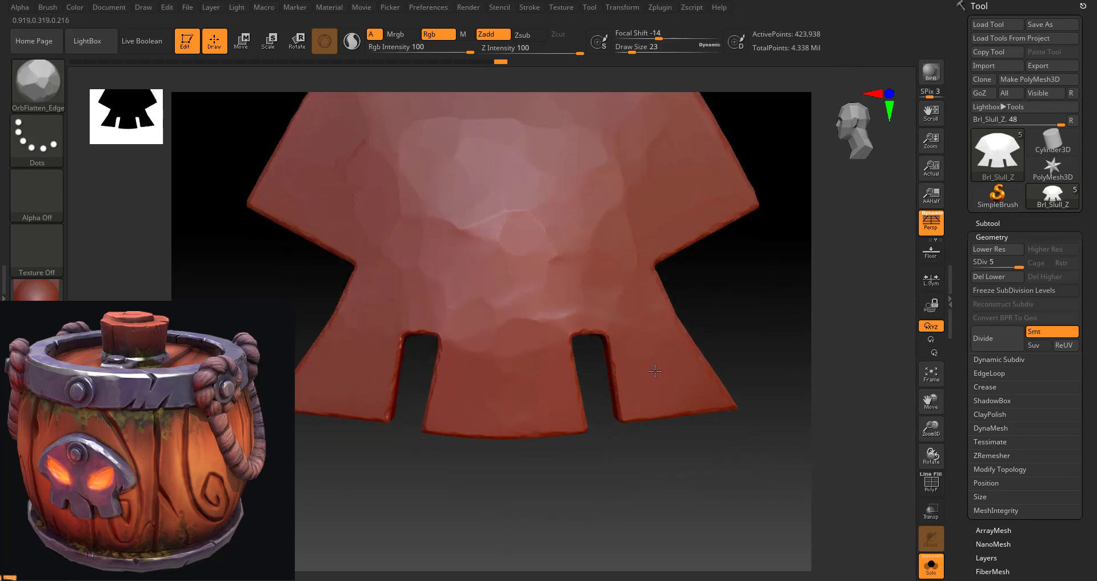
alt+drag(655, 371, 667, 453)
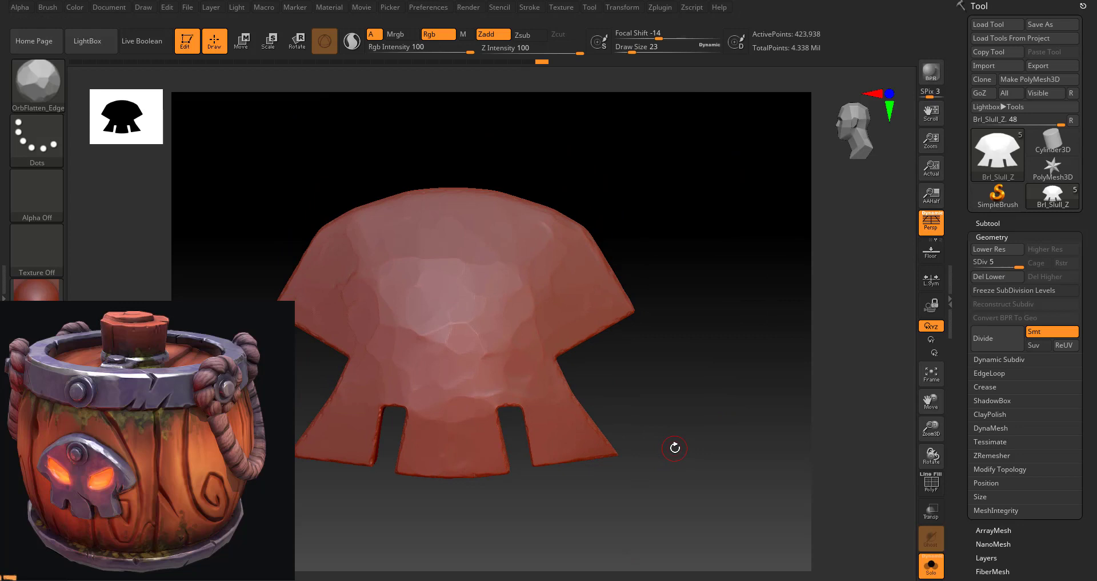
mouse_move(674, 448)
mouse_down()
mouse_move(679, 379)
mouse_move(728, 441)
mouse_move(703, 463)
mouse_move(562, 419)
mouse_up()
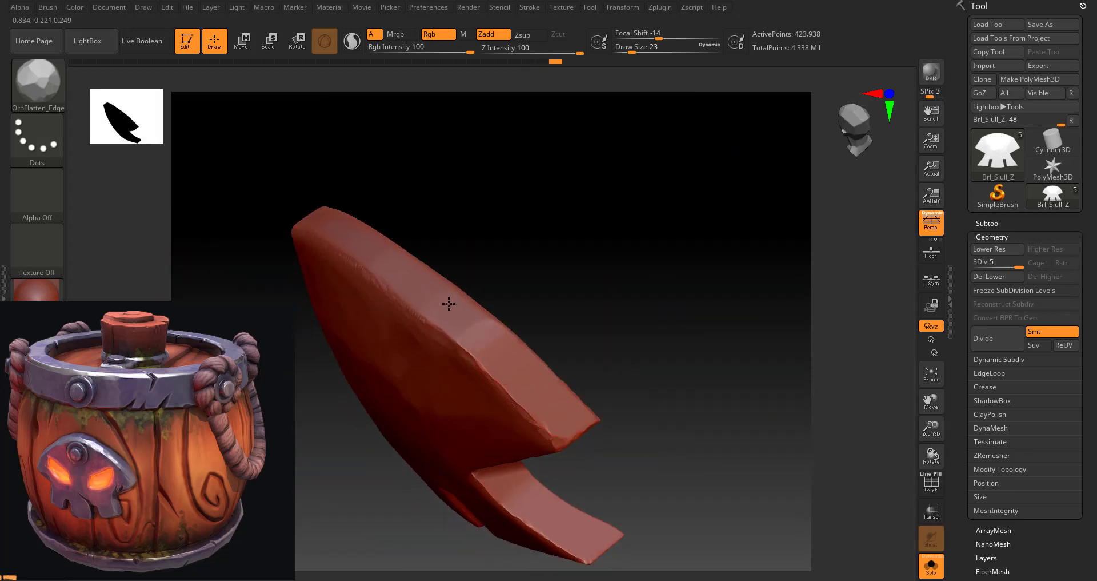
right_drag(548, 290, 558, 271)
Step: Set the brush size to 16 and switch back to TrimDynamic
key(space)
mouse_move(531, 287)
mouse_down()
mouse_move(597, 275)
mouse_move(499, 262)
mouse_move(573, 219)
mouse_up()
key(f)
right_drag(467, 321, 529, 191)
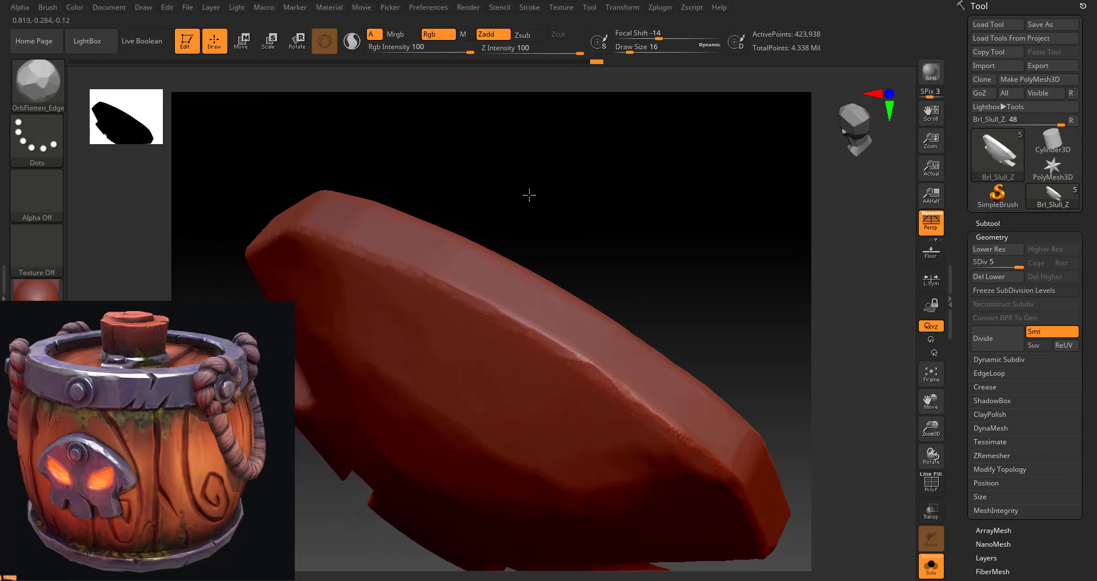
key(b)
click(499, 234)
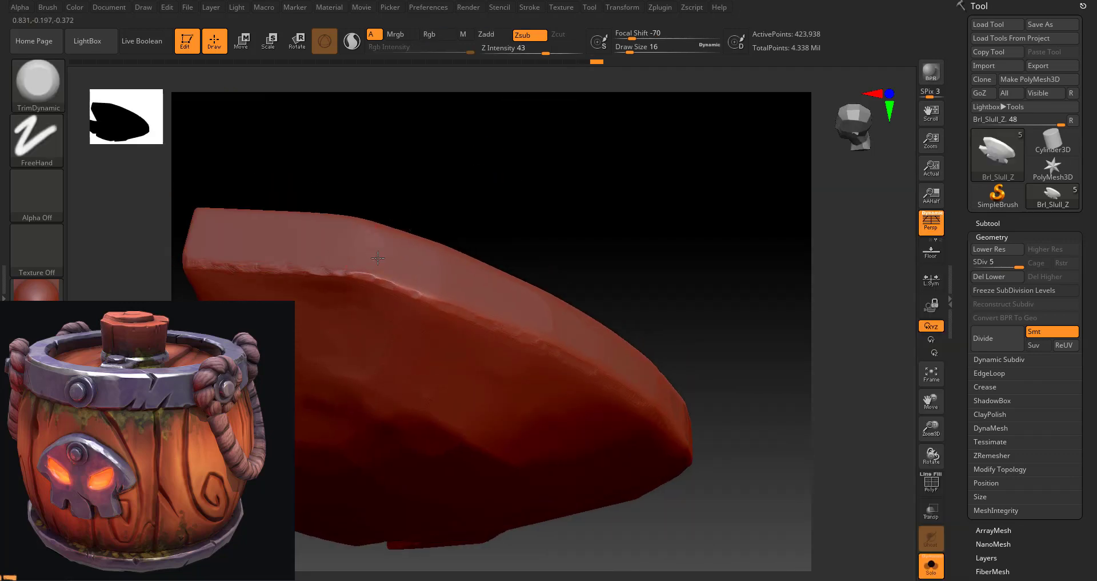
Step: Switch to the Smooth brush at draw size 22 and soften facets along the top rim
right_drag(378, 258, 548, 238)
key(bracketright)
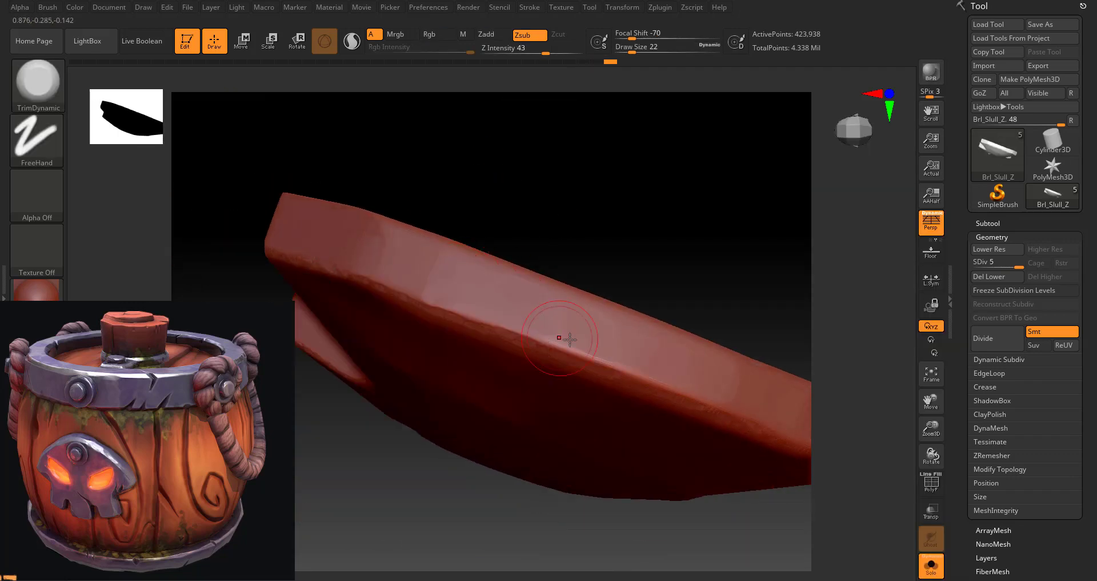
right_drag(373, 245, 343, 223)
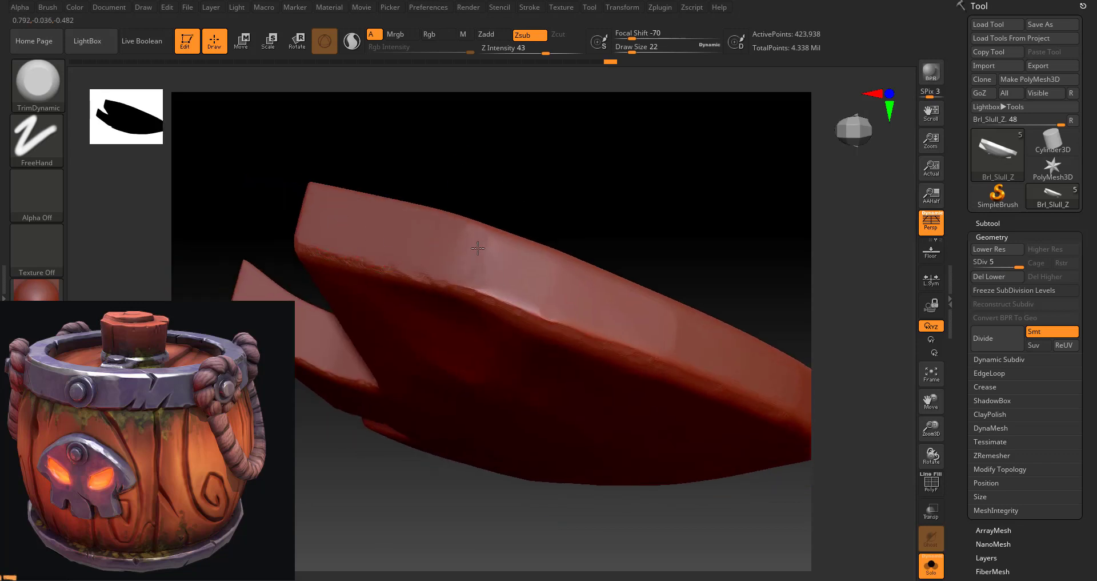
mouse_move(650, 228)
right_down()
mouse_move(534, 293)
mouse_move(708, 252)
right_up()
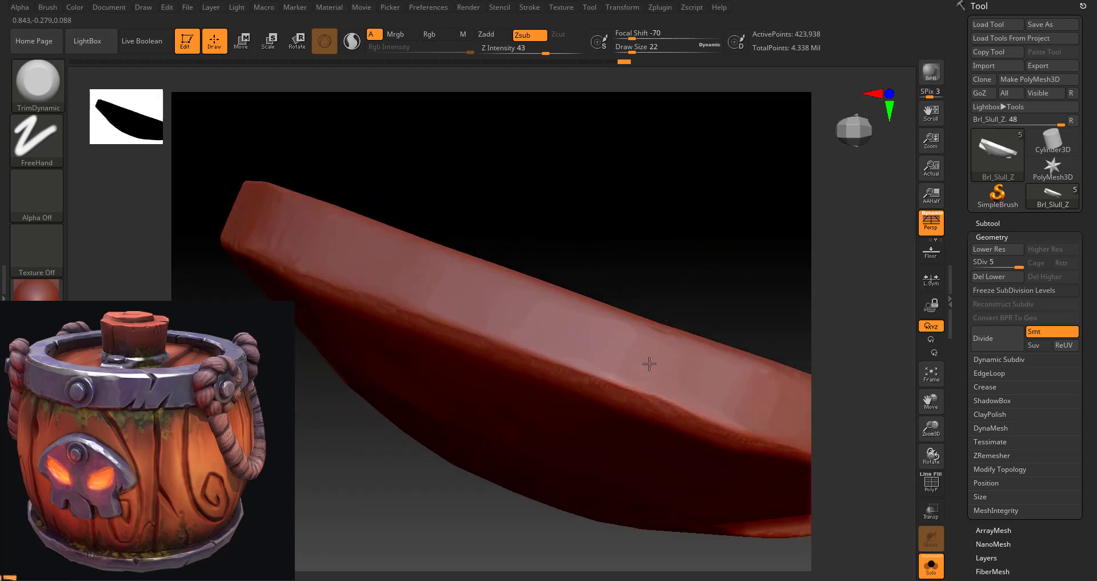
mouse_move(649, 364)
right_down()
mouse_move(683, 250)
mouse_move(590, 196)
mouse_move(523, 309)
mouse_move(647, 247)
mouse_move(431, 108)
mouse_move(609, 486)
mouse_move(617, 316)
mouse_move(632, 343)
mouse_move(718, 399)
mouse_move(725, 362)
mouse_move(631, 398)
right_up()
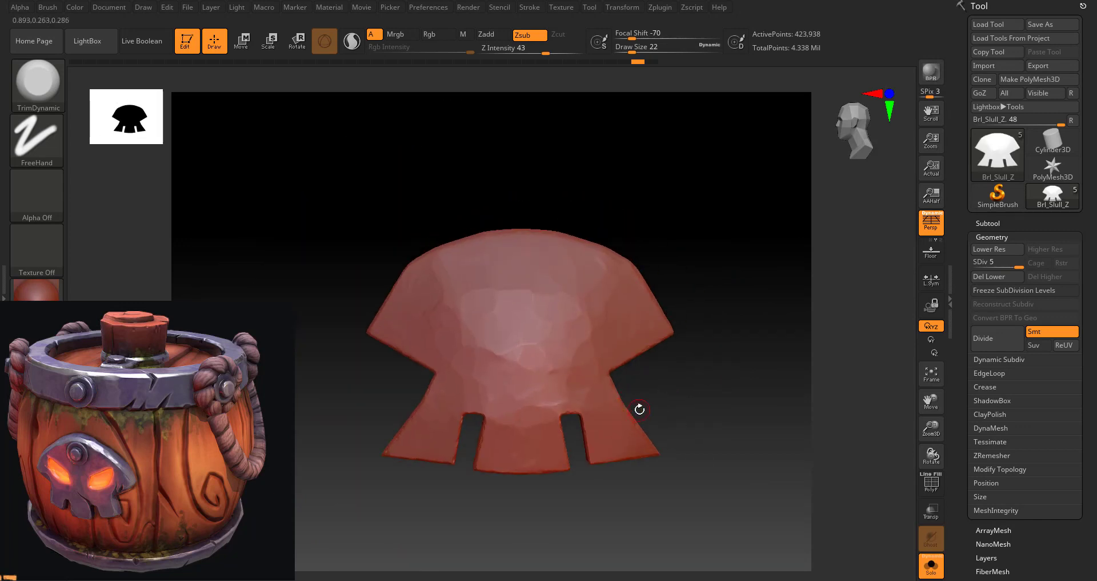
key(b)
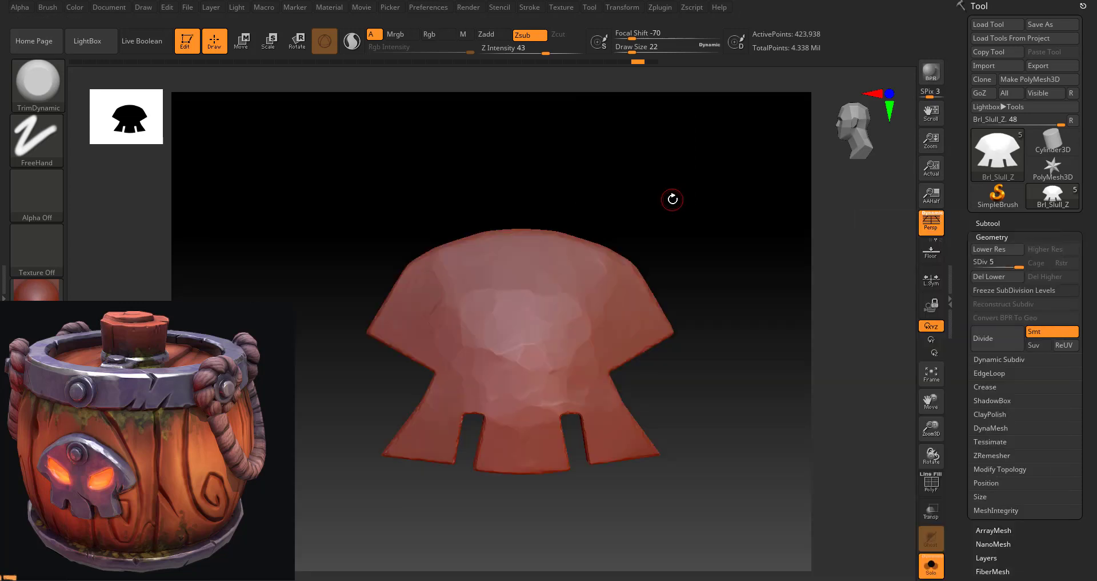
mouse_move(701, 211)
mouse_down()
mouse_move(695, 238)
mouse_move(684, 225)
mouse_move(703, 199)
mouse_move(693, 217)
mouse_up()
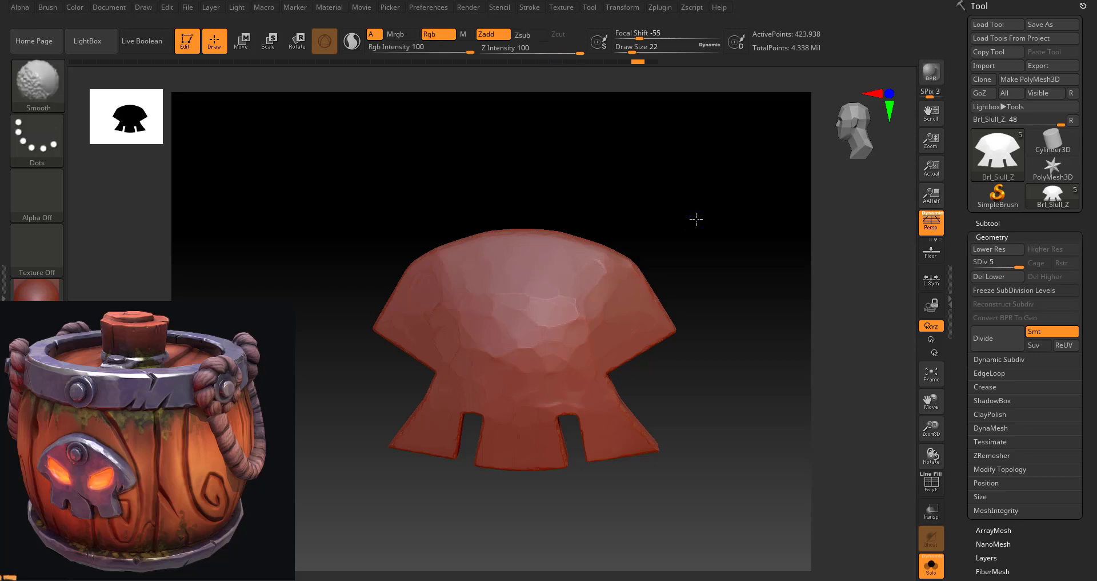
Step: Smooth the skull surface, turn off perspective with P, and zoom until the skull fills the canvas
mouse_move(698, 220)
mouse_down()
mouse_move(704, 243)
mouse_move(694, 223)
mouse_up()
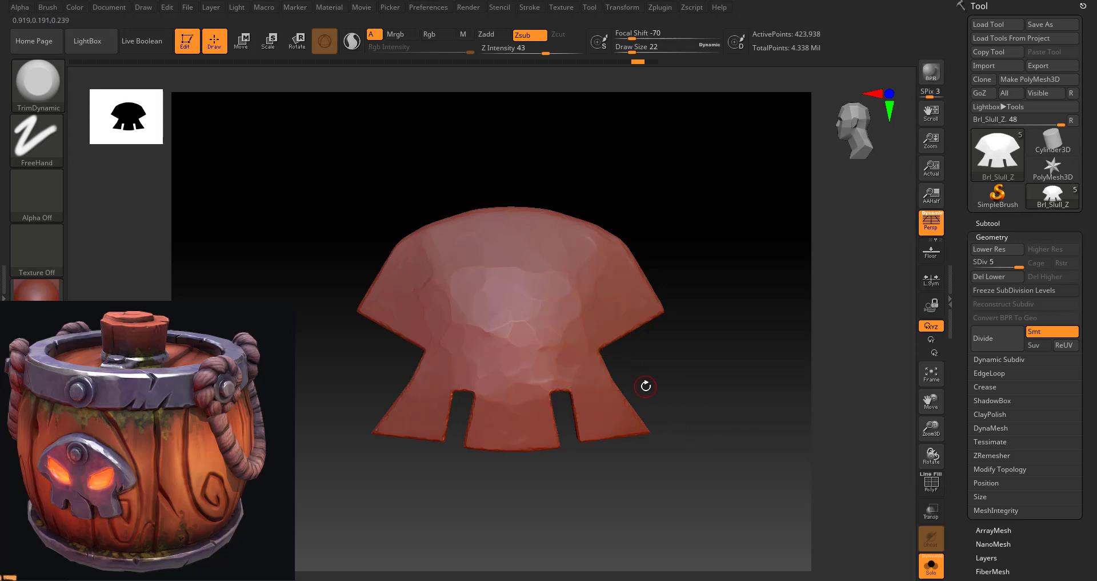
key(shift)
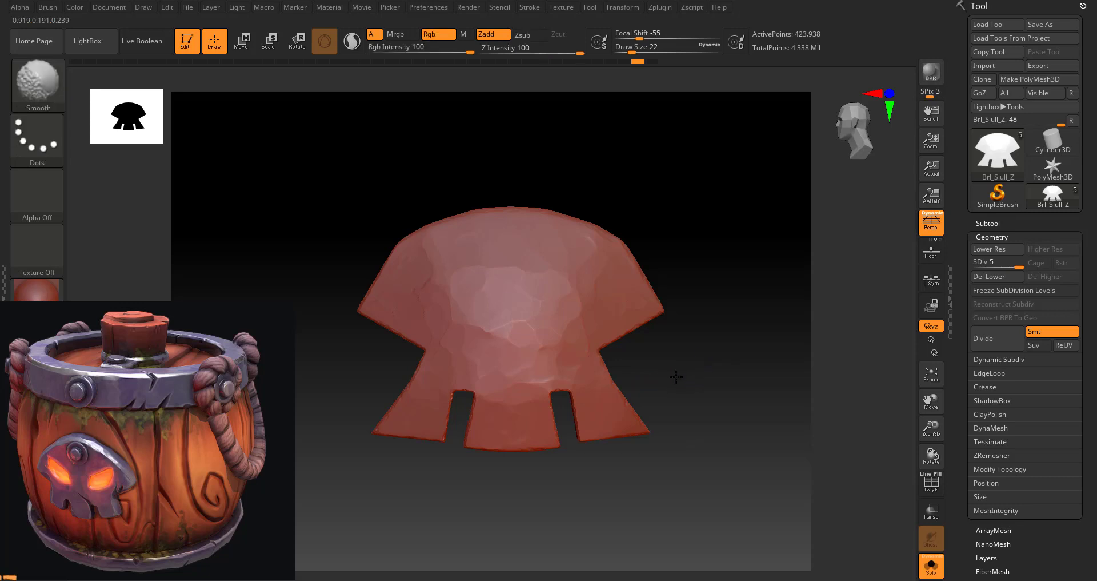
alt+drag(703, 365, 689, 376)
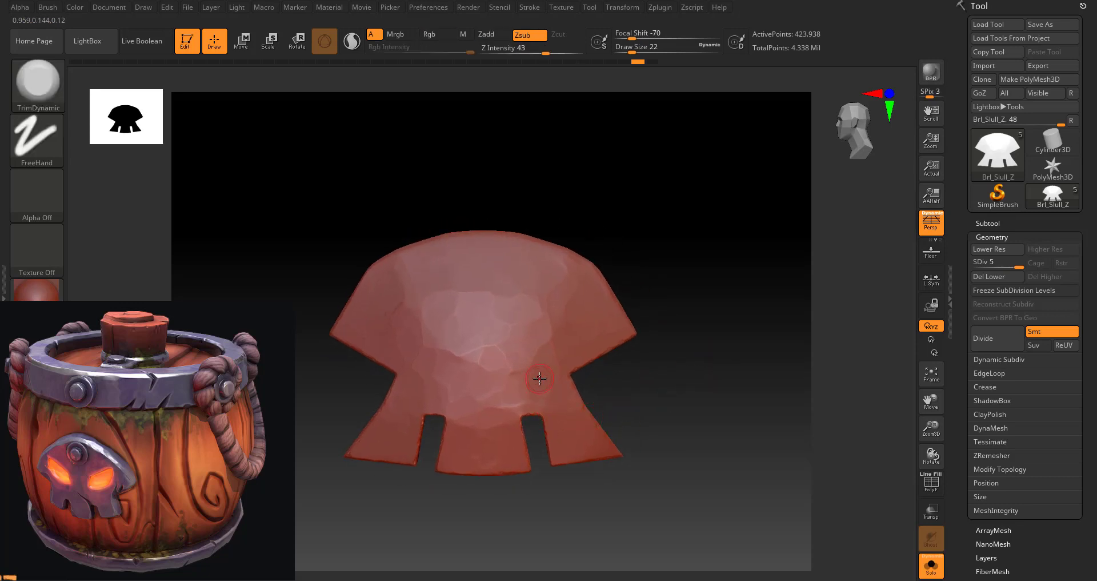
key(p)
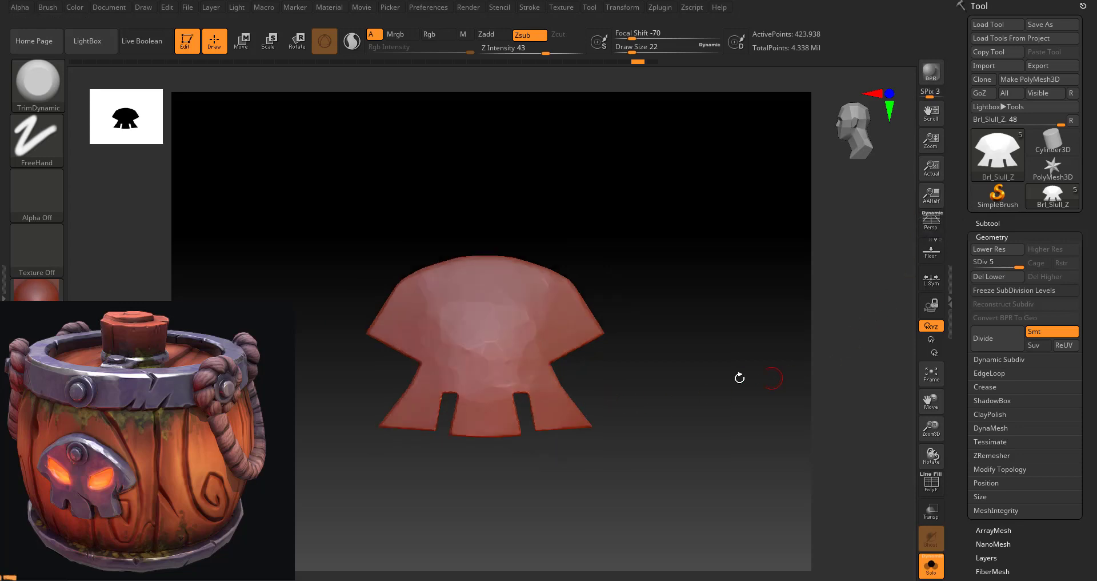
key(shift)
mouse_move(672, 377)
alt+mouse_down()
mouse_move(761, 399)
mouse_move(766, 385)
mouse_move(753, 377)
mouse_move(767, 406)
alt+mouse_up()
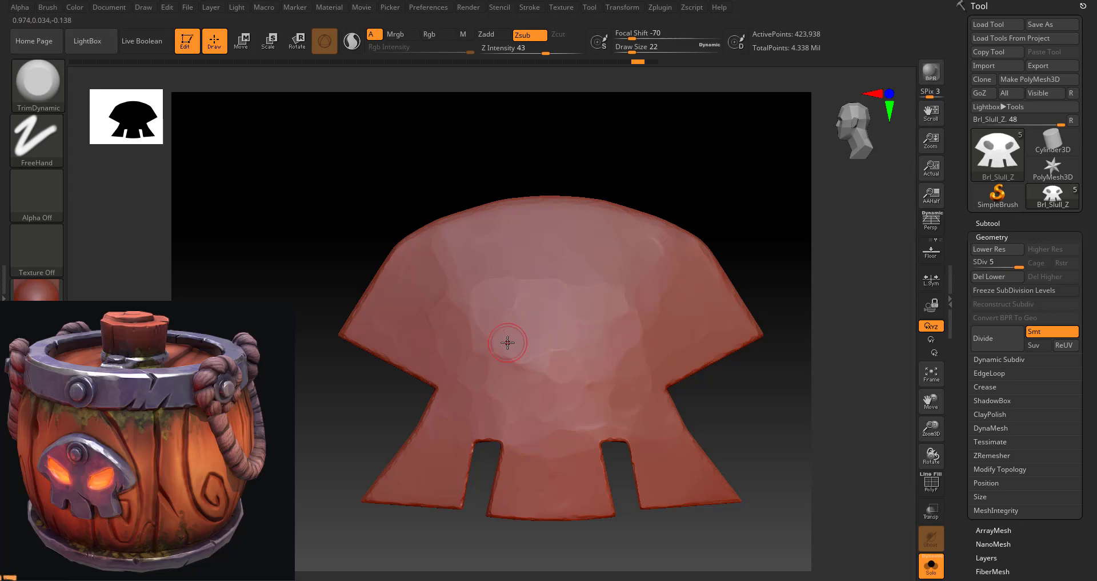
Step: Mask-paint a slanted oval eye-socket shape on the skull plate's upper left
key(ctrl)
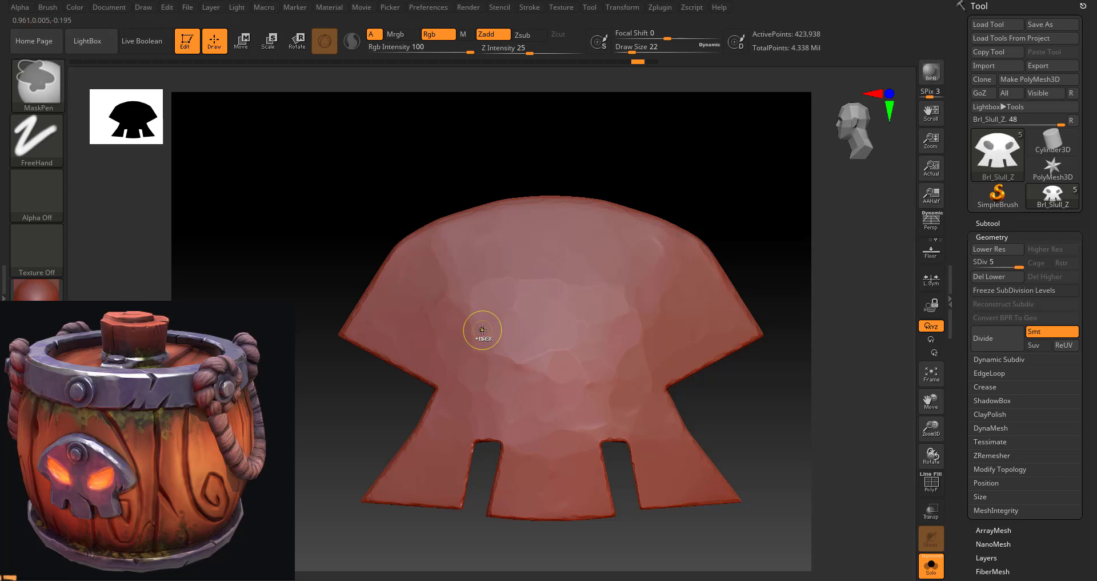
ctrl+drag(482, 330, 448, 301)
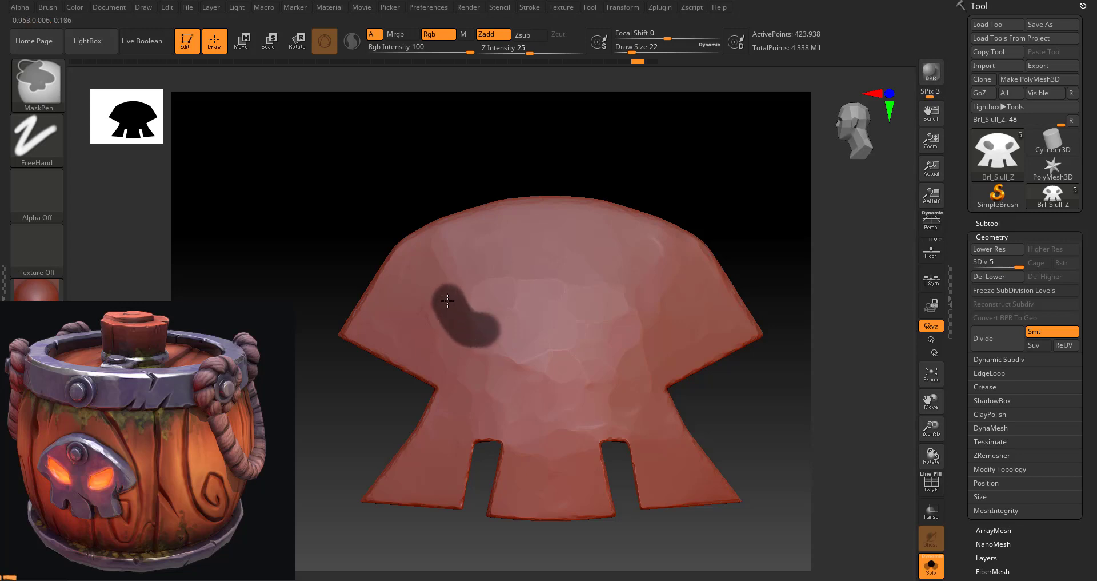
mouse_move(447, 295)
ctrl+mouse_down()
mouse_move(491, 305)
mouse_move(489, 336)
ctrl+mouse_up()
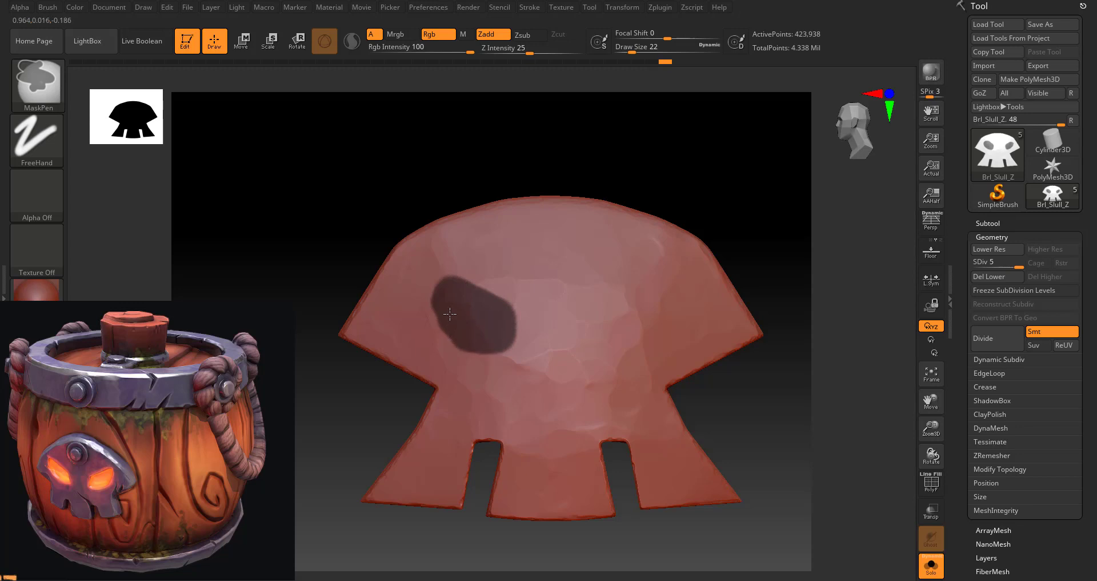
mouse_move(443, 305)
ctrl+mouse_down()
mouse_move(431, 281)
mouse_move(468, 298)
ctrl+mouse_up()
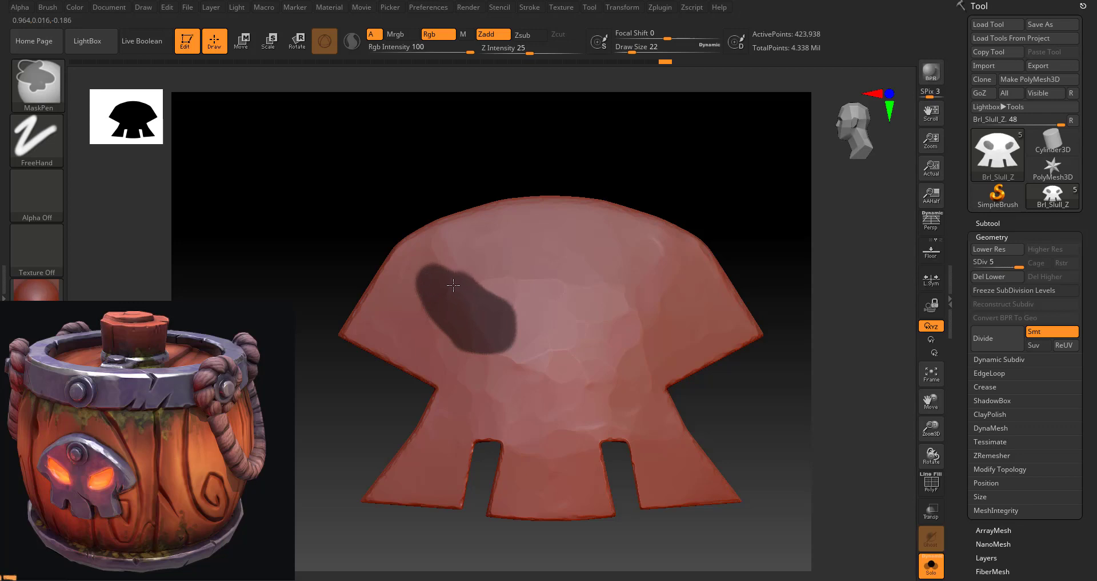
ctrl+alt+drag(453, 301, 426, 272)
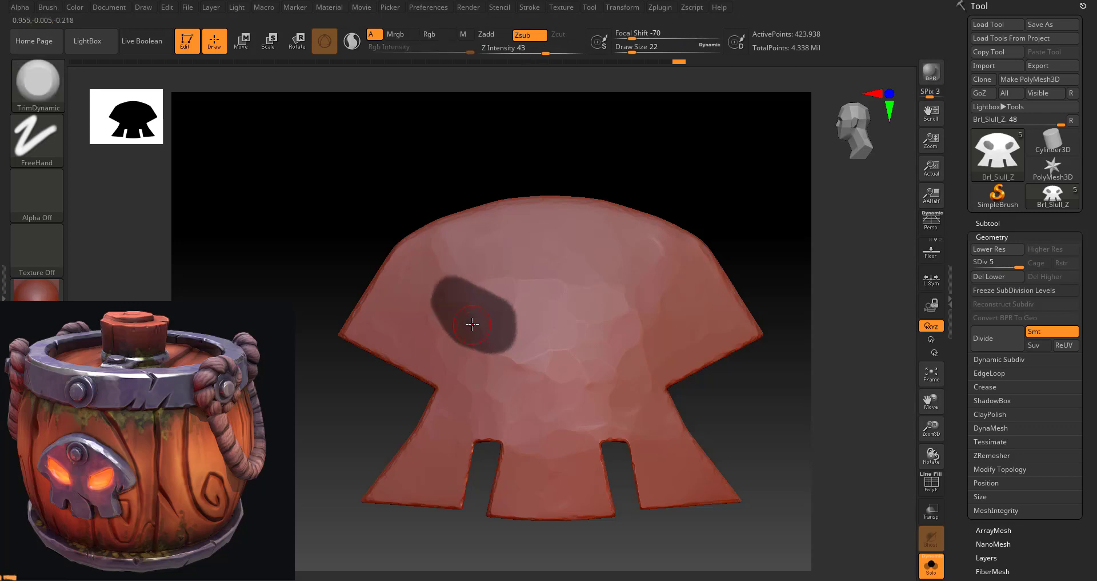
ctrl+drag(486, 338, 492, 335)
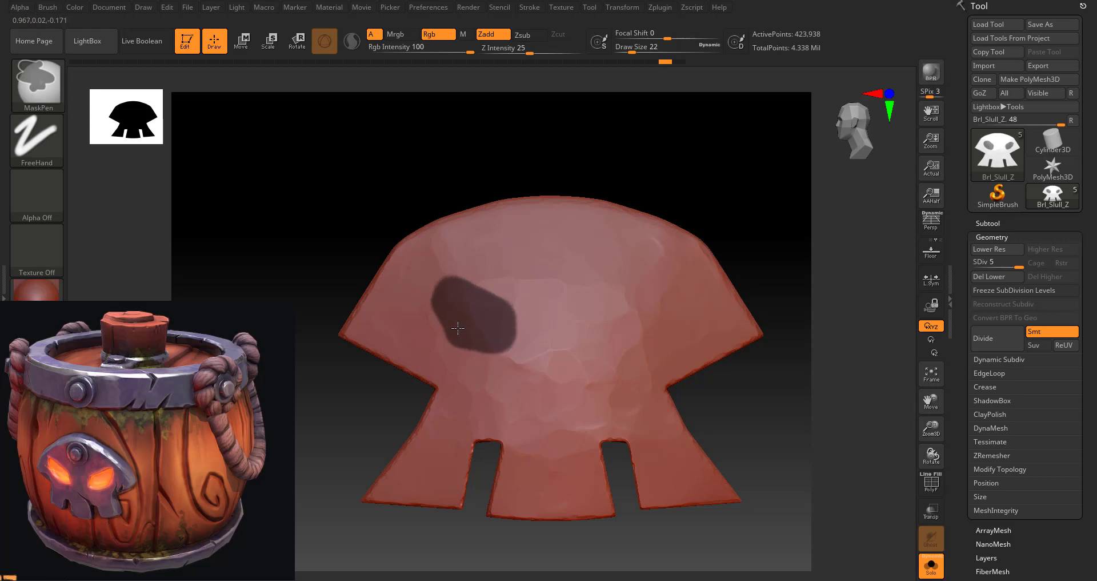
ctrl+drag(454, 324, 432, 282)
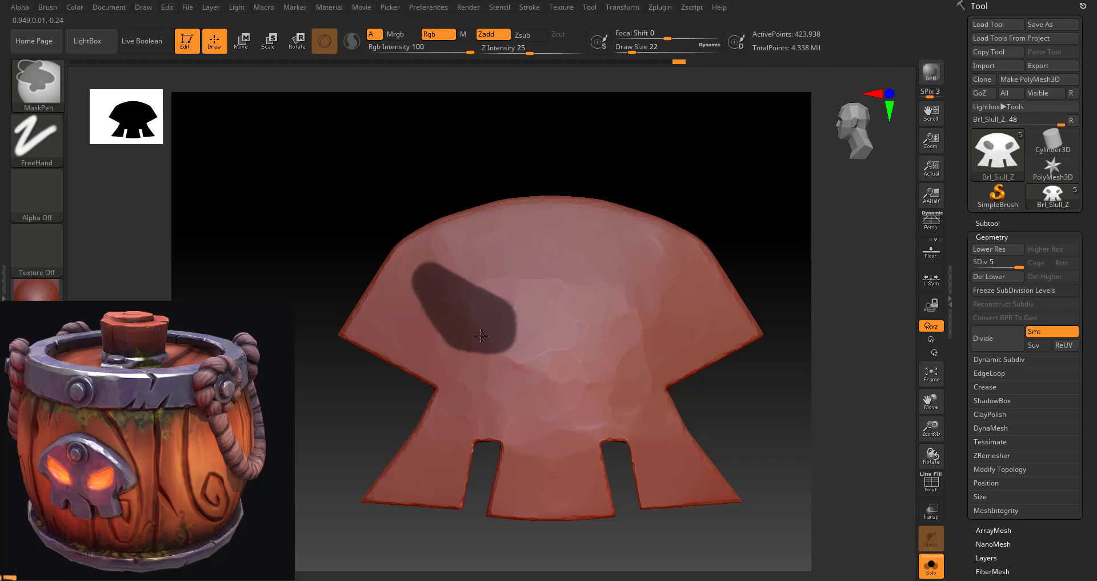
ctrl+drag(499, 341, 486, 338)
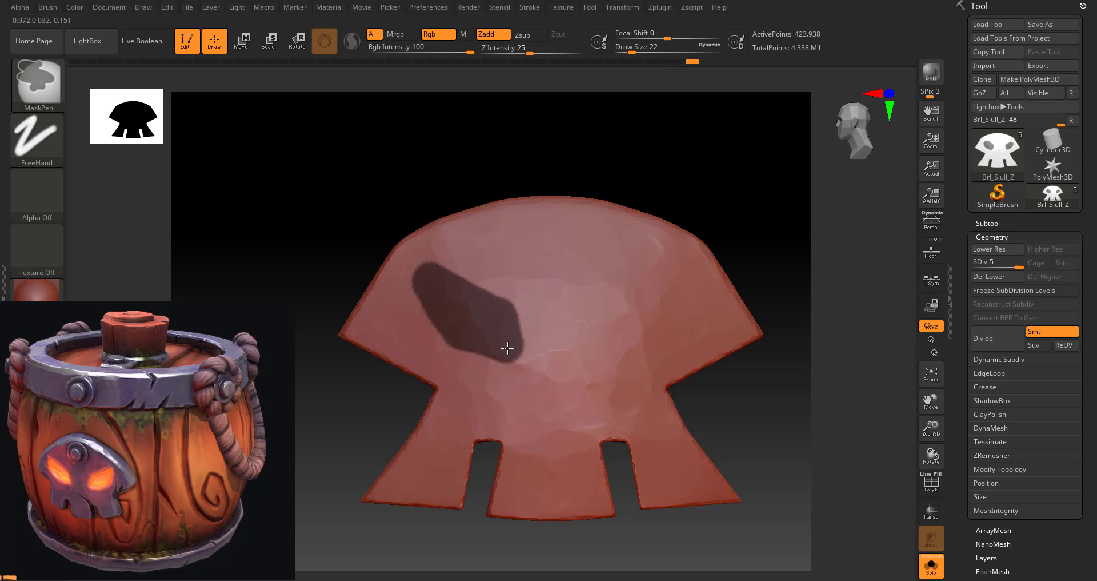
ctrl+drag(508, 347, 503, 343)
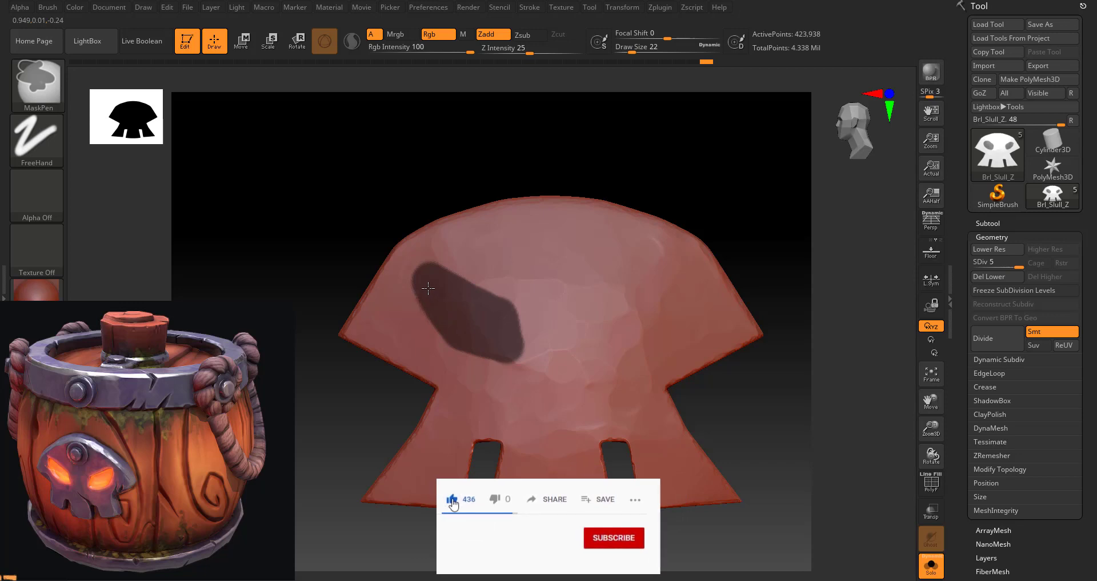
ctrl+drag(428, 287, 417, 273)
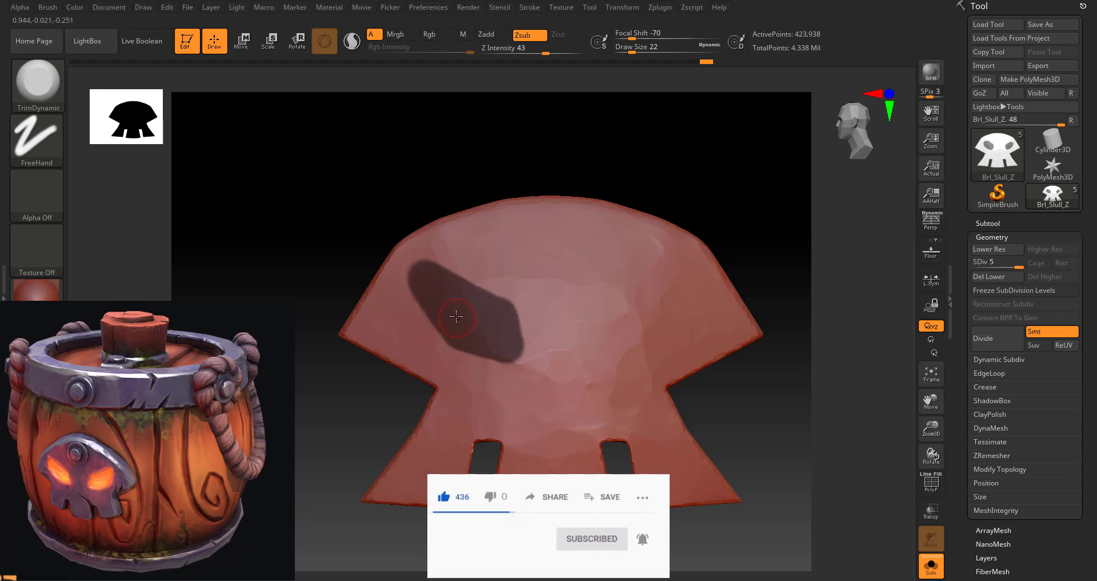
Step: Blur the eye-socket mask so its edges are soft
key(ctrl)
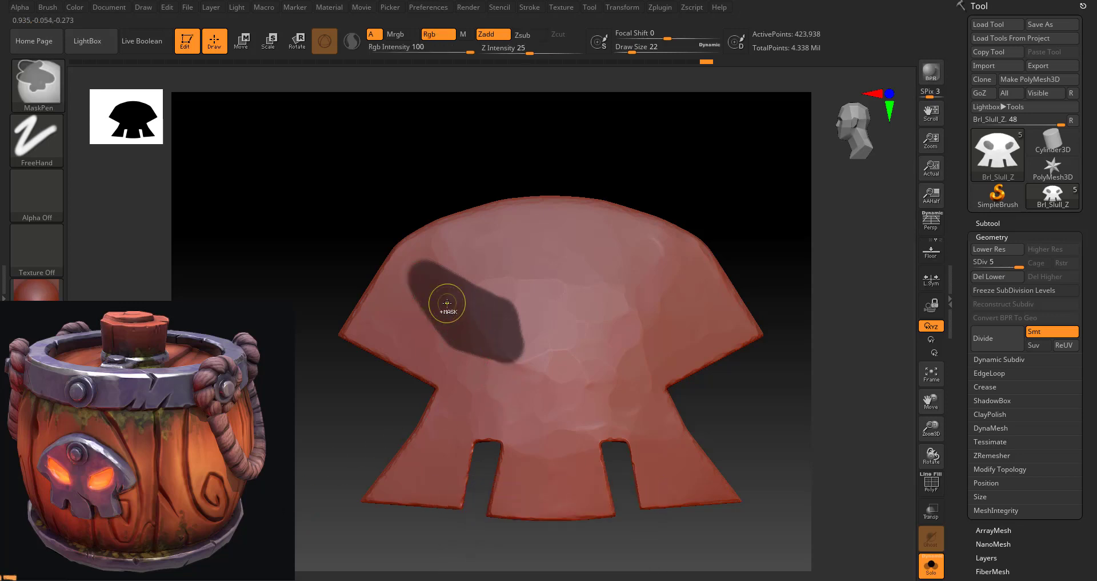
ctrl+click(447, 303)
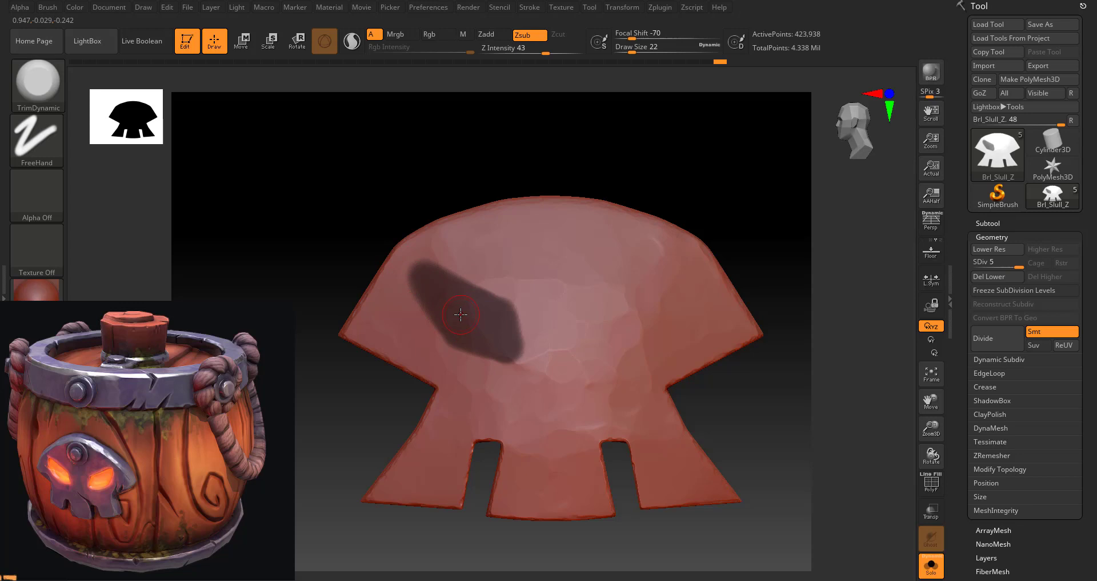
key(ctrl+shift)
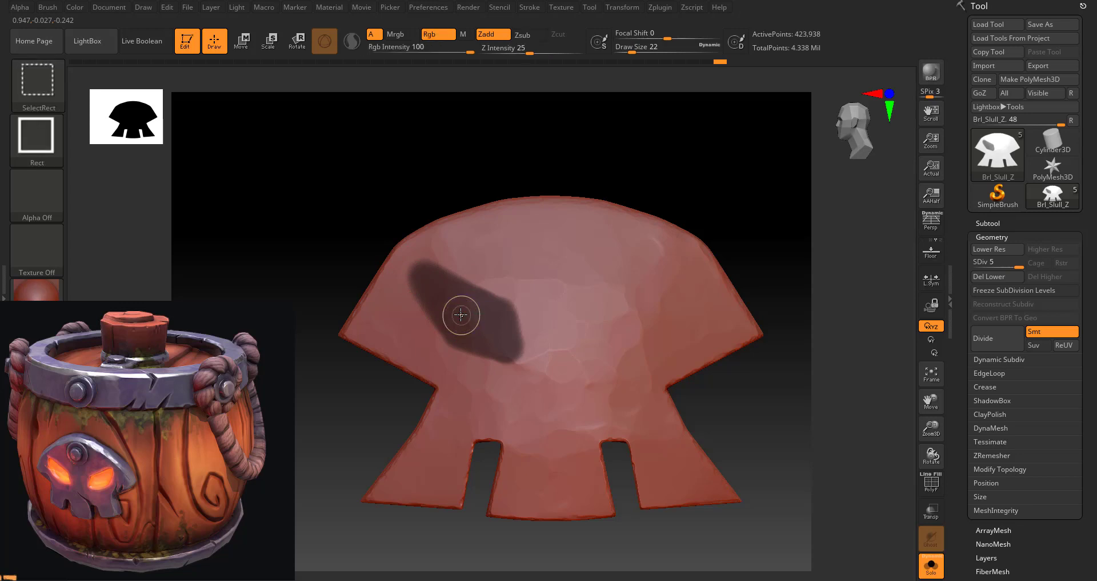
key(ctrl)
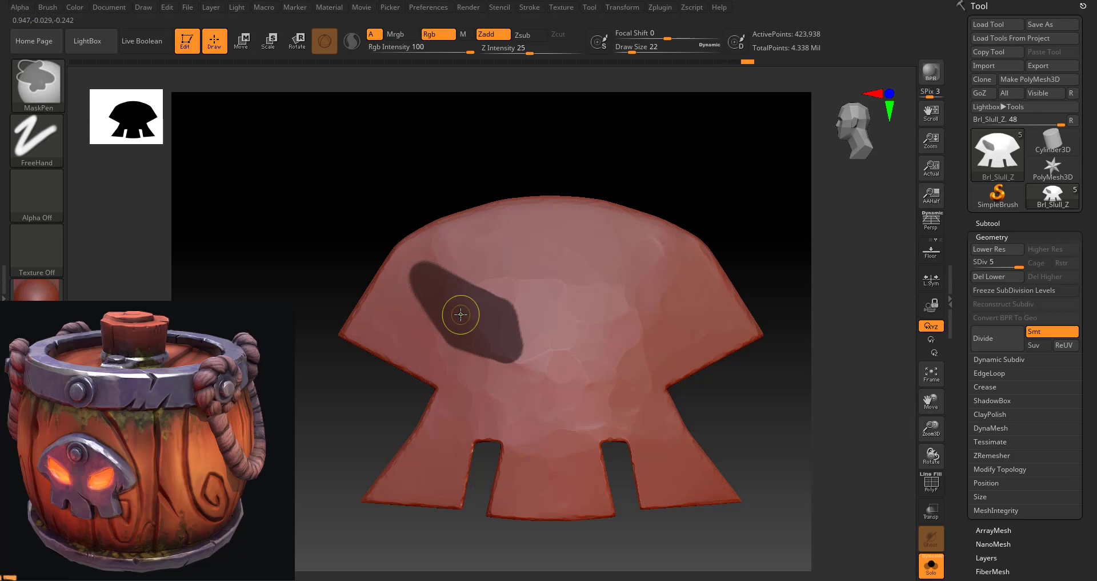
key(alt)
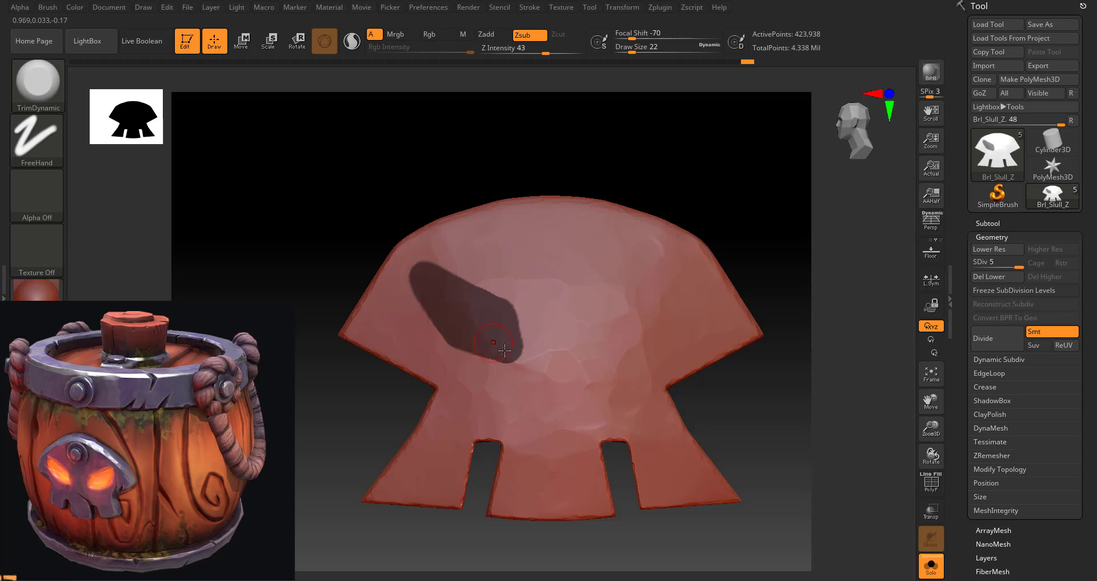
click(457, 313)
key(ctrl)
Step: Invert the mask and push the unmasked eye socket inward with the Inflate deformation
key(ctrl+i)
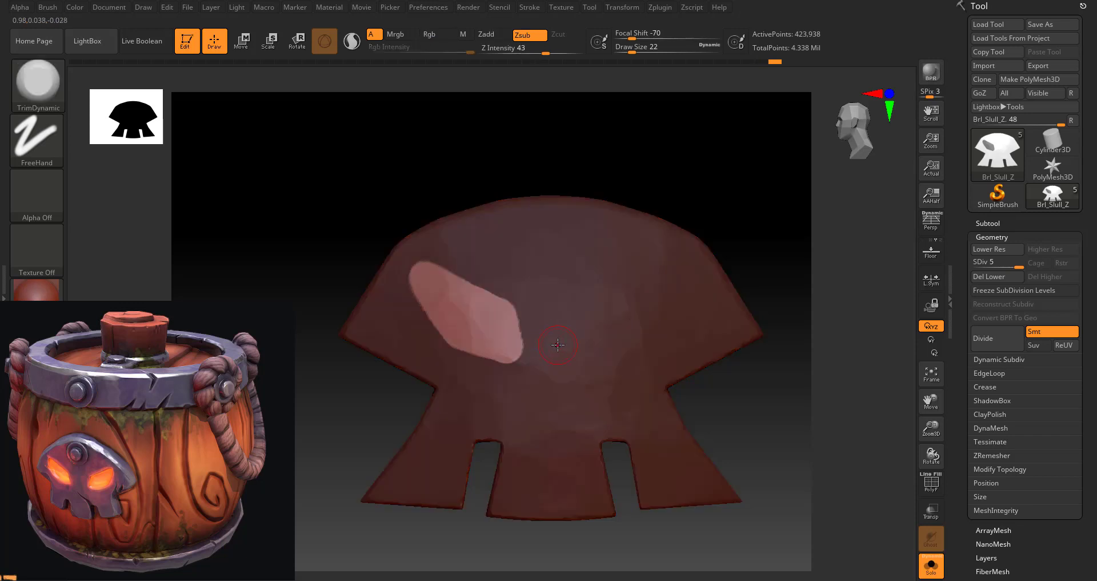
scroll(954, 418, down, 10)
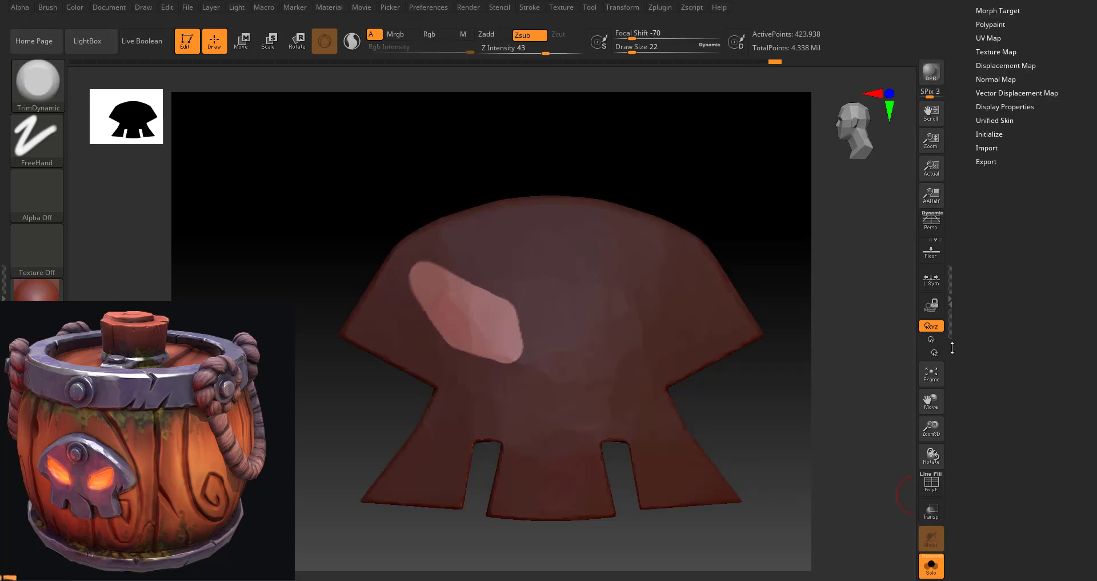
scroll(954, 417, up, 5)
scroll(954, 418, up, 3)
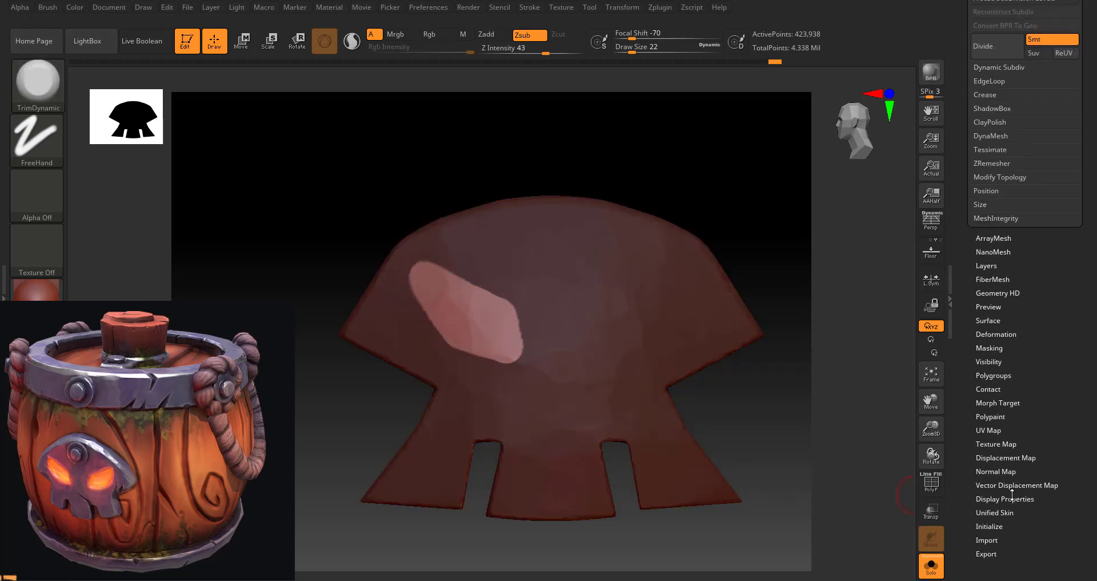
click(991, 335)
scroll(963, 342, down, 2)
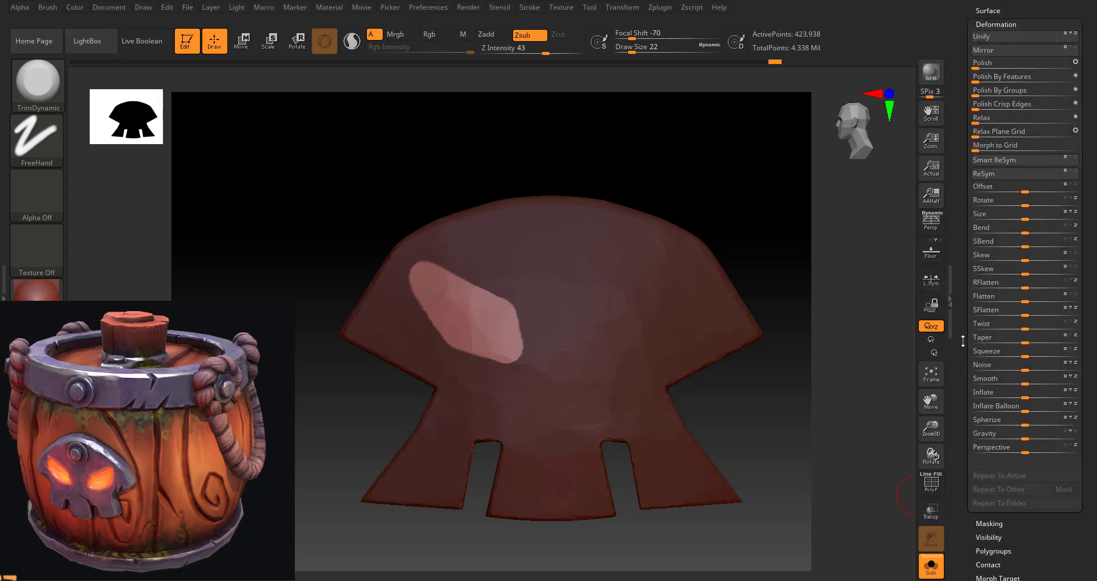
scroll(963, 341, down, 1)
scroll(963, 341, up, 2)
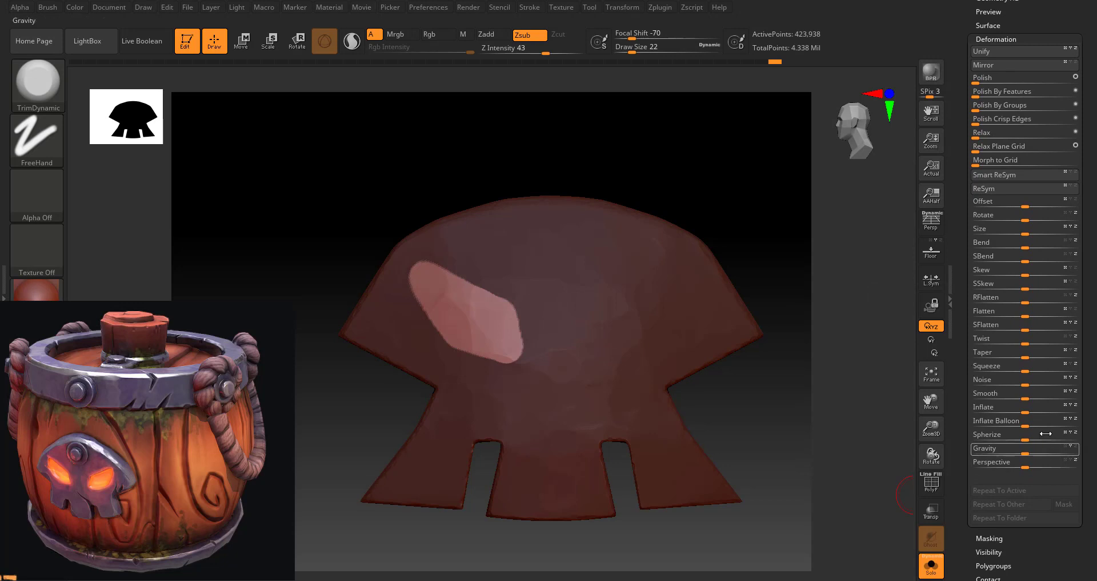
drag(1025, 412, 1022, 412)
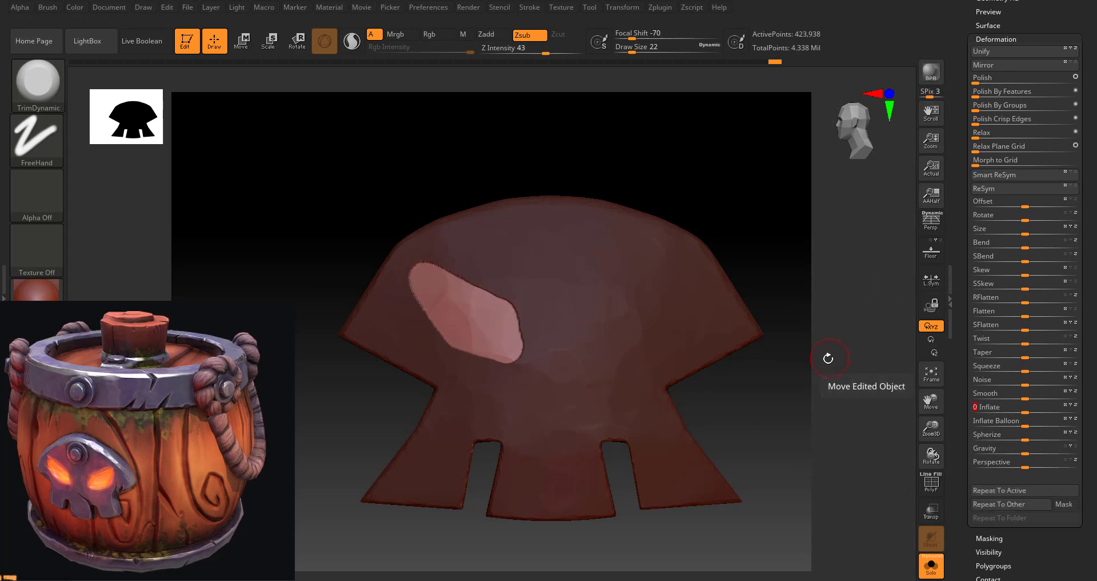
Step: Adjust the inflate amount and orbit in to inspect the stepped socket rim
mouse_move(775, 400)
mouse_down()
mouse_move(746, 391)
mouse_move(762, 394)
mouse_up()
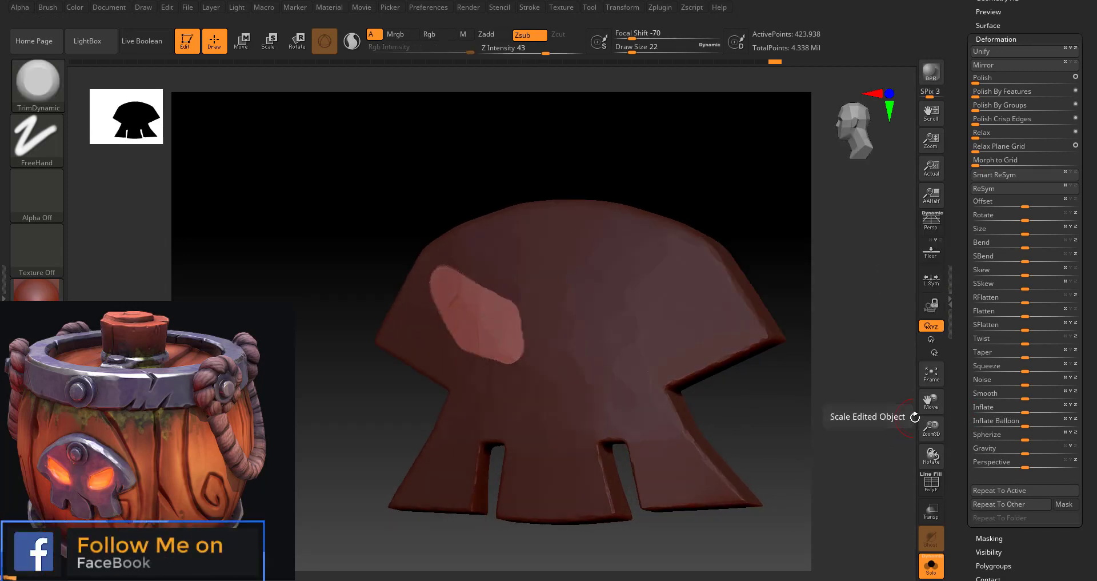
click(985, 407)
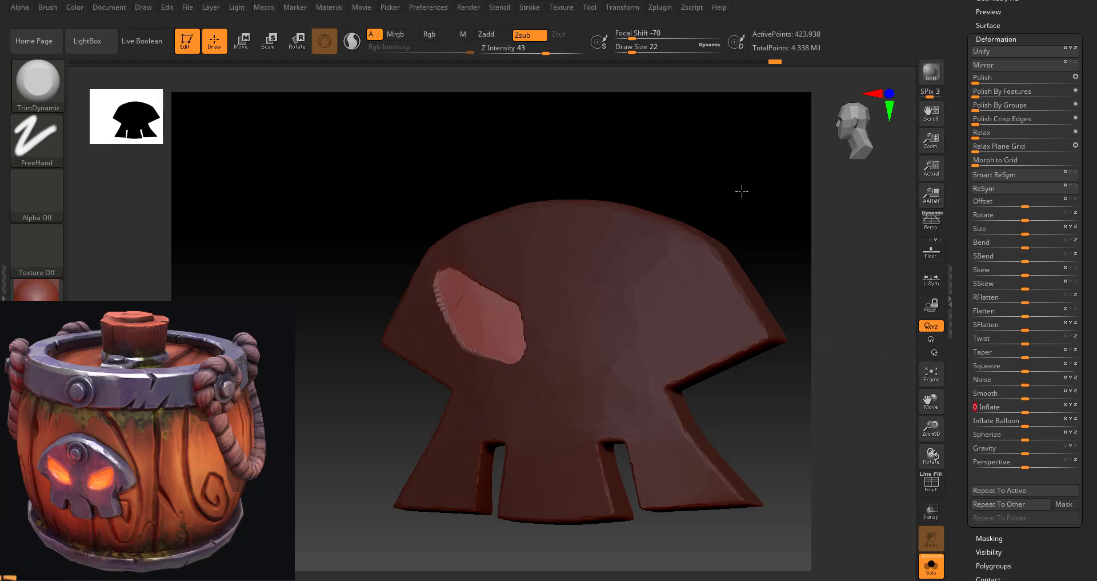
mouse_move(742, 189)
mouse_down()
mouse_move(723, 192)
mouse_move(745, 196)
mouse_up()
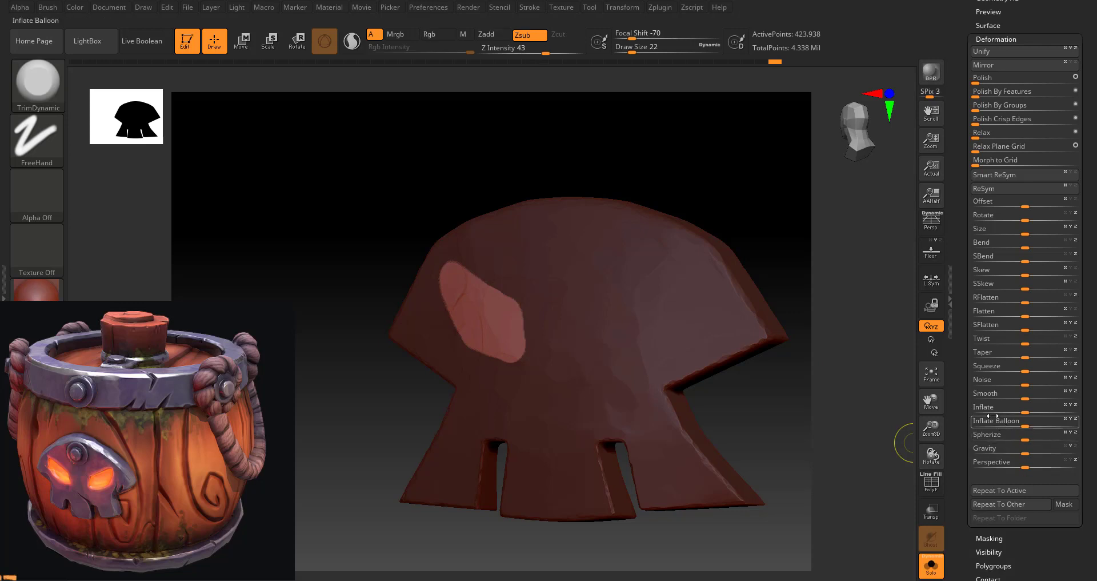
mouse_move(994, 407)
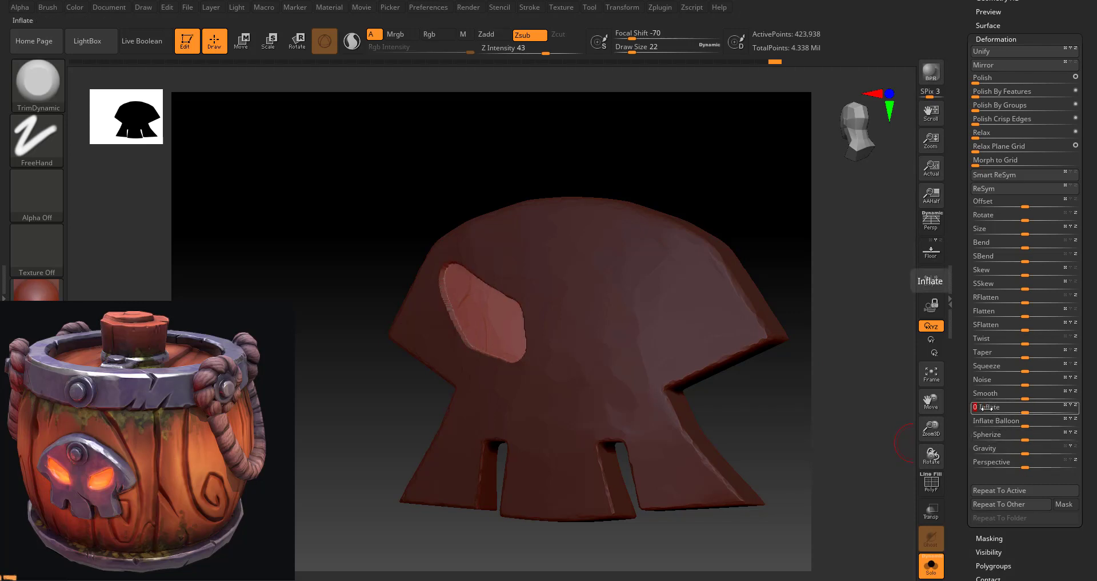
mouse_move(773, 195)
mouse_down()
mouse_move(757, 179)
mouse_move(742, 240)
mouse_move(688, 206)
mouse_move(705, 184)
mouse_move(720, 174)
mouse_move(735, 184)
mouse_move(709, 200)
mouse_move(711, 259)
mouse_up()
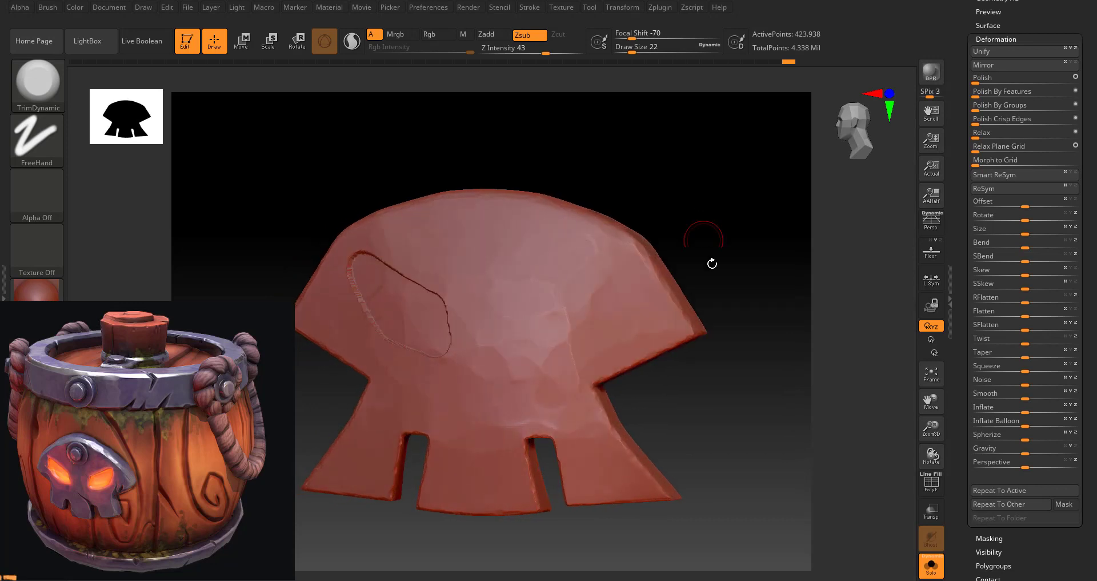
mouse_move(713, 360)
mouse_down()
mouse_move(717, 430)
mouse_move(714, 179)
mouse_move(870, 166)
mouse_up()
Step: Lower the Smooth brush's Z Intensity to 16 while zoomed on the eye socket
drag(348, 191, 338, 169)
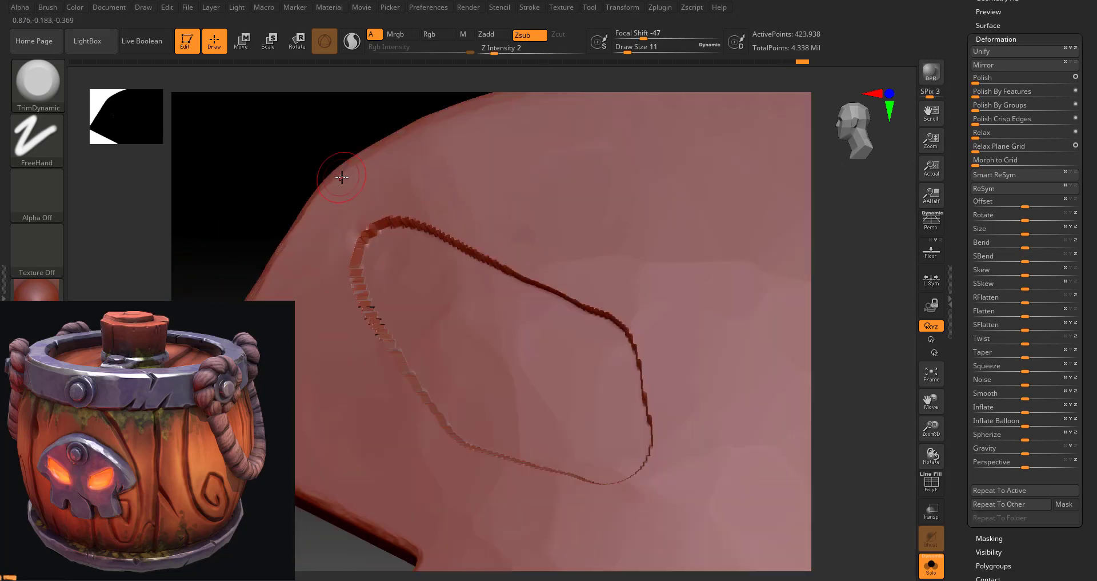
key(shift)
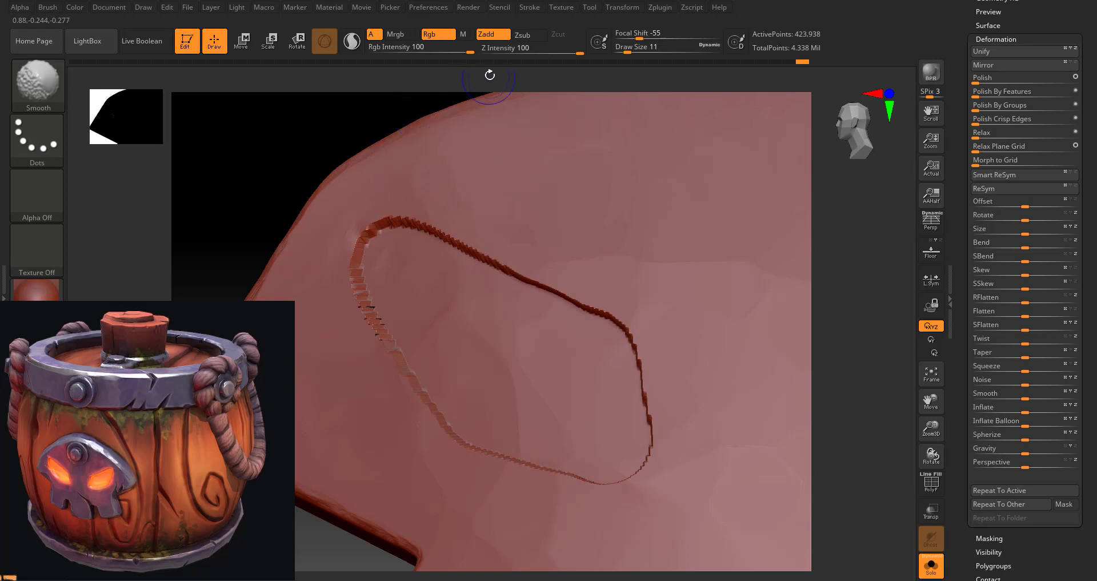
drag(580, 53, 509, 54)
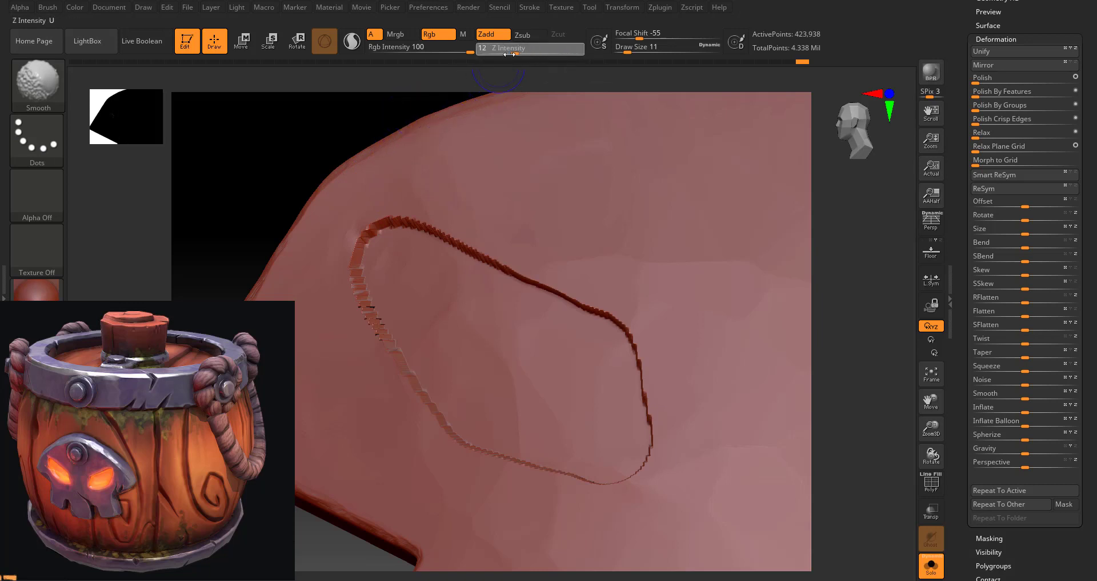
key(alt)
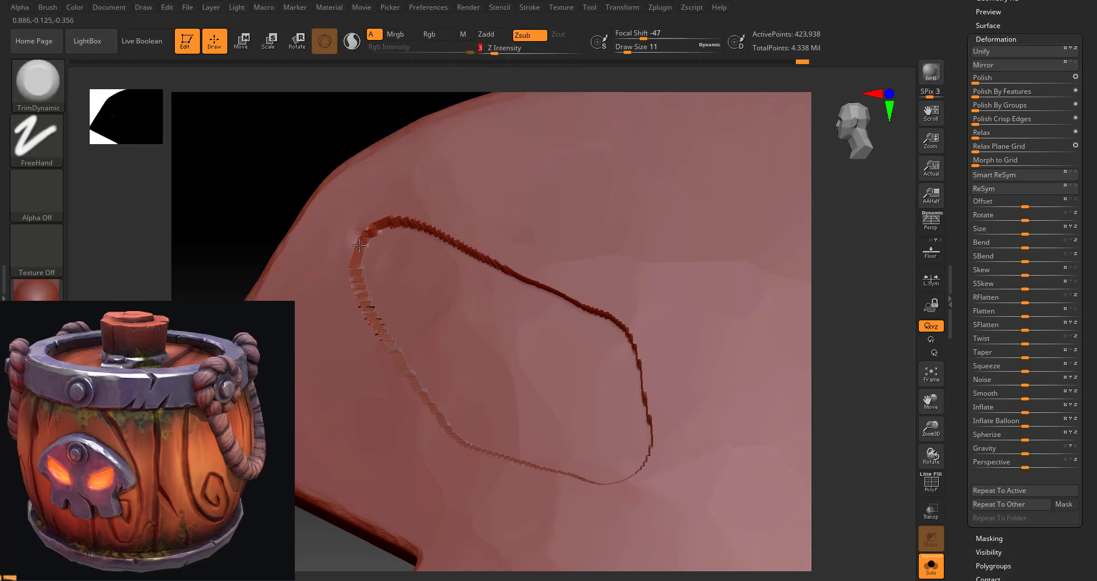
key(shift)
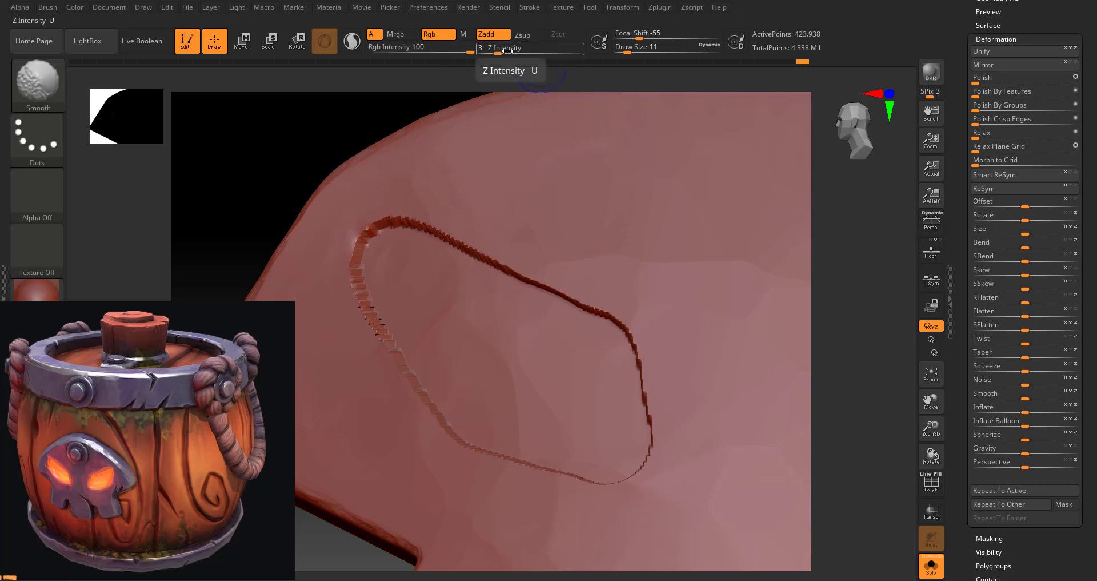
shift+drag(517, 55, 521, 55)
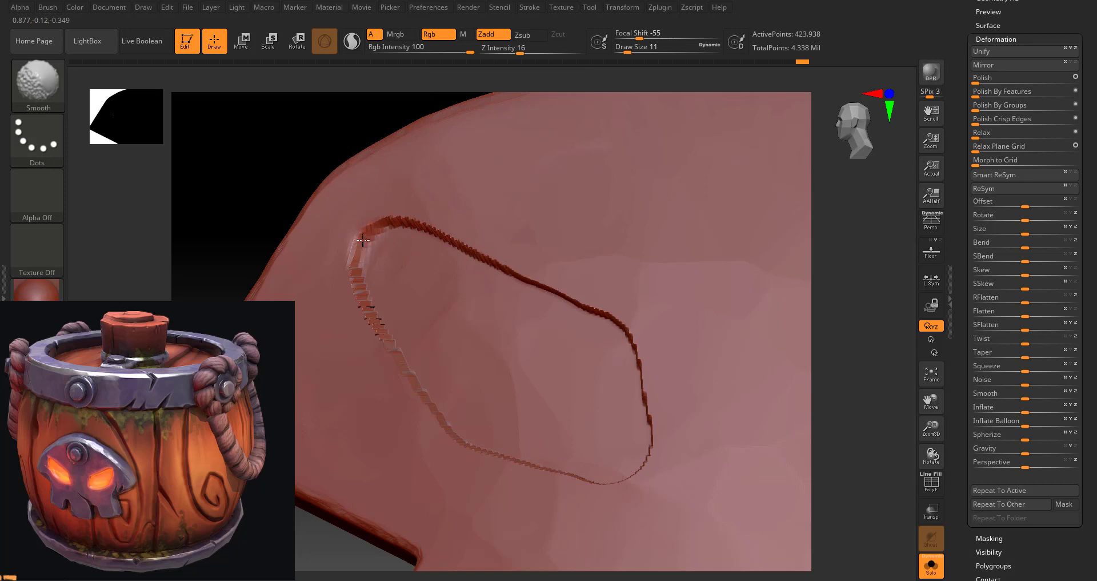
Step: Smooth the stair-stepped top, right and left edges of the eye socket groove
shift+drag(364, 240, 510, 254)
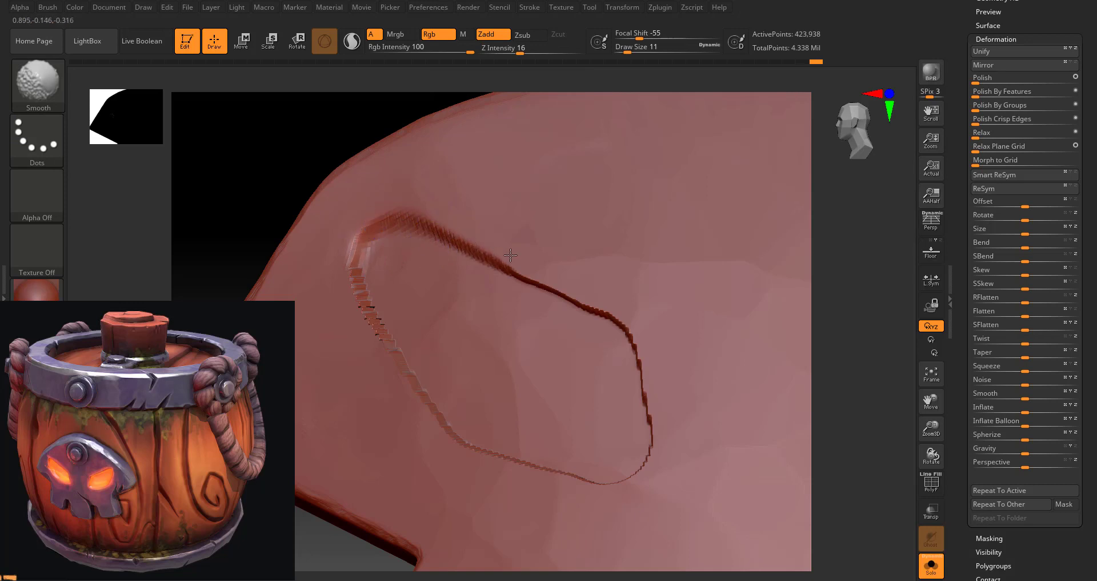
shift+drag(510, 255, 629, 330)
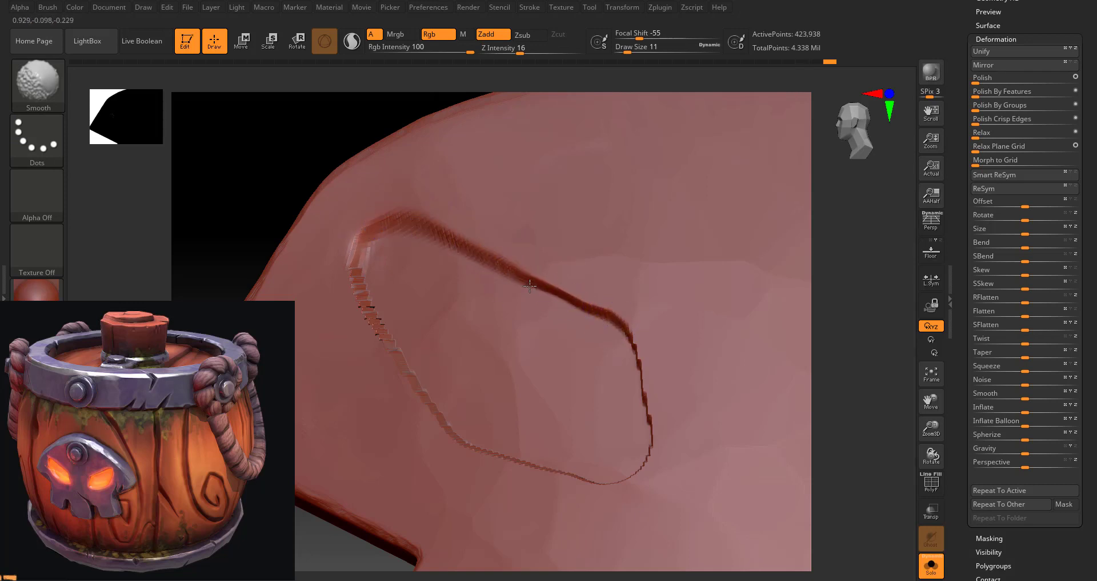
mouse_move(530, 285)
shift+mouse_down()
mouse_move(645, 425)
mouse_move(603, 482)
shift+mouse_up()
shift+drag(364, 292, 460, 431)
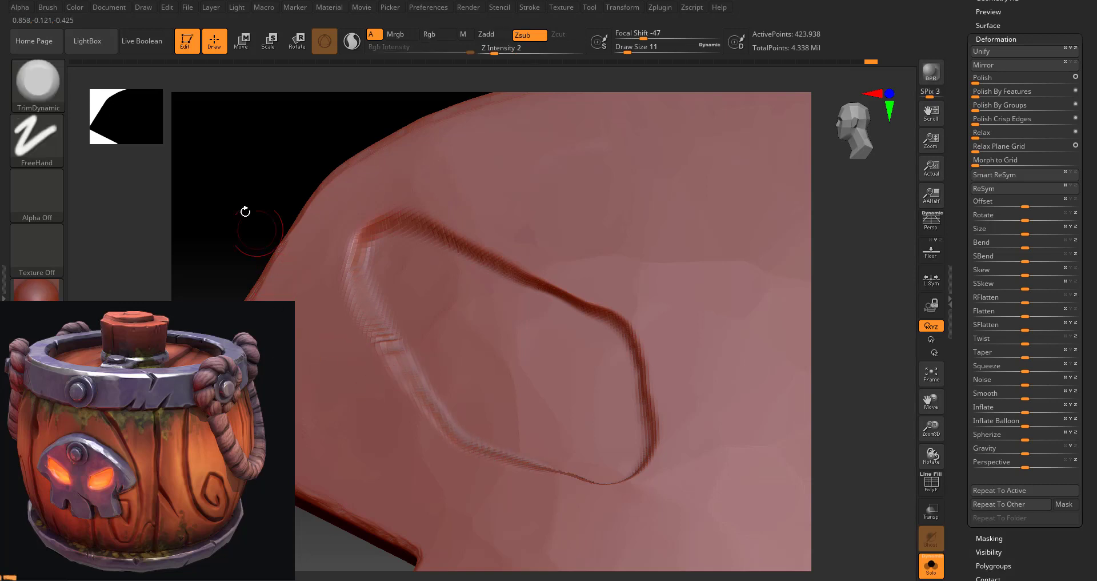
mouse_move(243, 214)
mouse_down()
mouse_move(322, 165)
mouse_move(312, 203)
mouse_move(516, 406)
mouse_up()
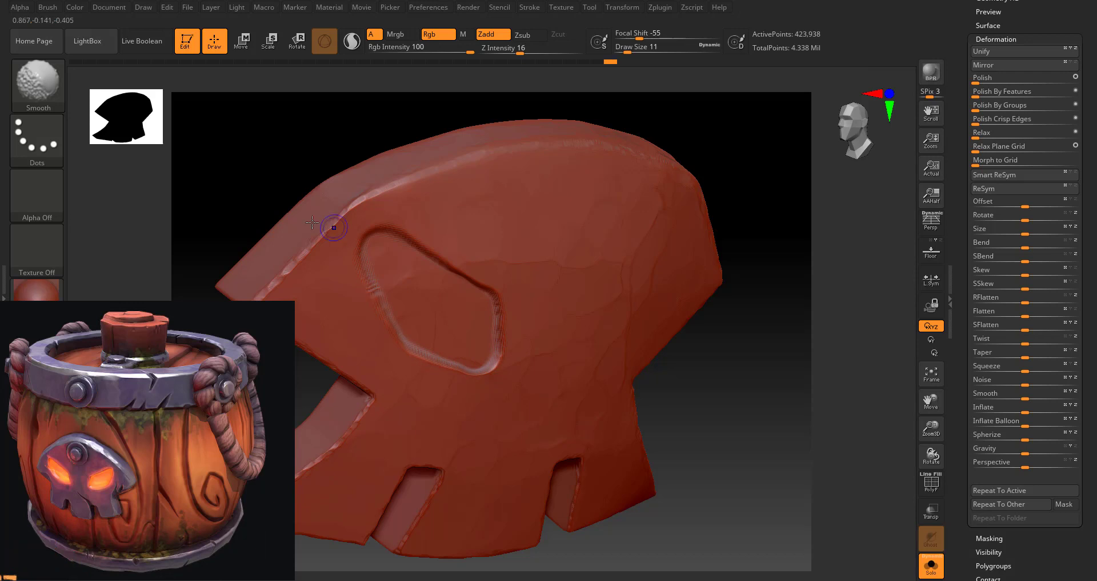
Step: In front view, raise TrimDynamic's Z Intensity and set its Draw Size to 14
mouse_move(252, 169)
mouse_down()
mouse_move(329, 168)
mouse_move(330, 150)
mouse_up()
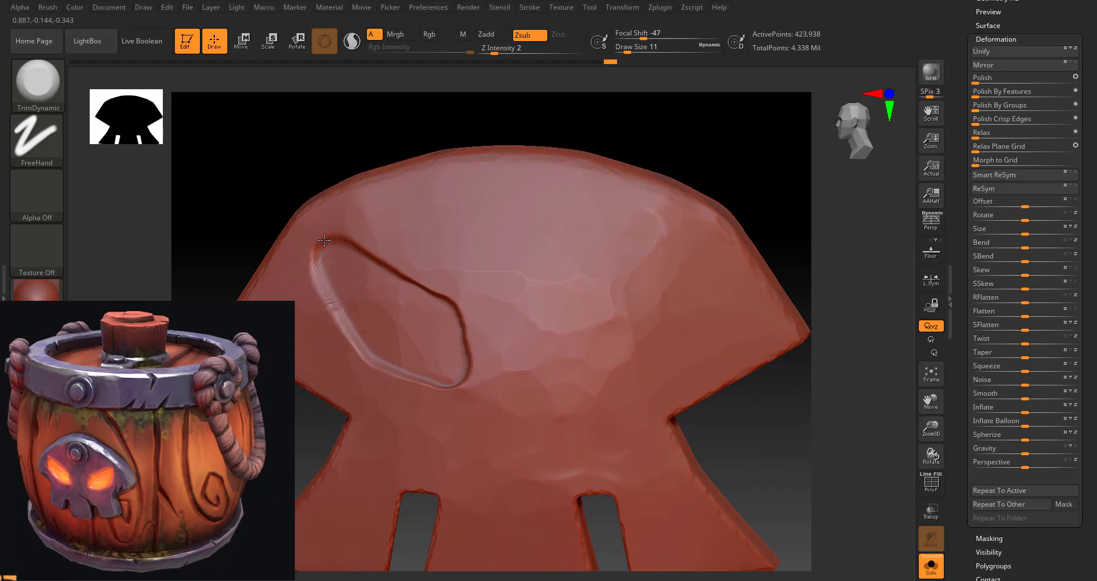
key(space)
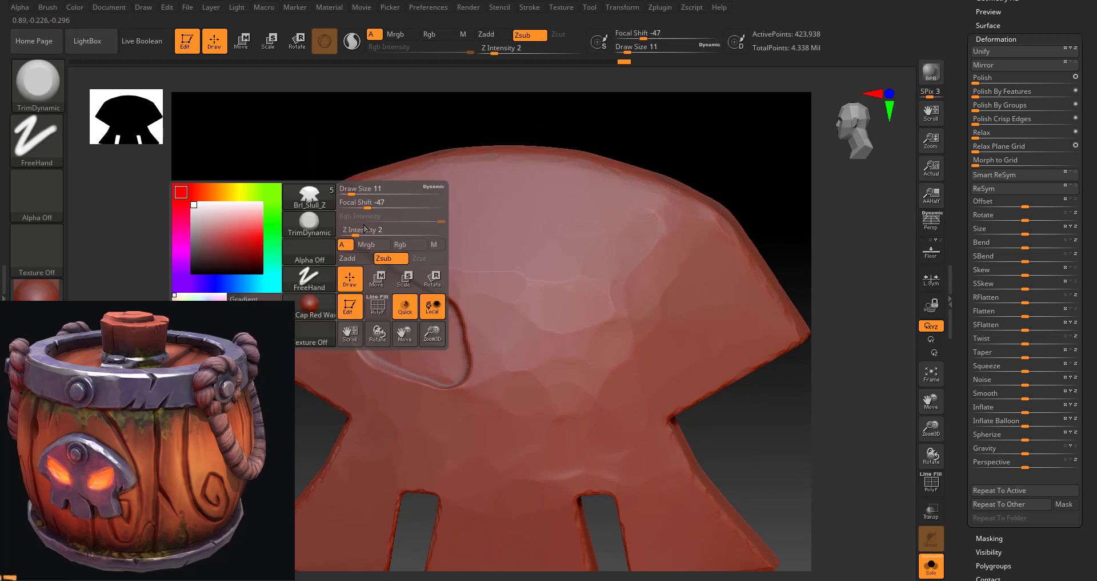
drag(357, 234, 376, 236)
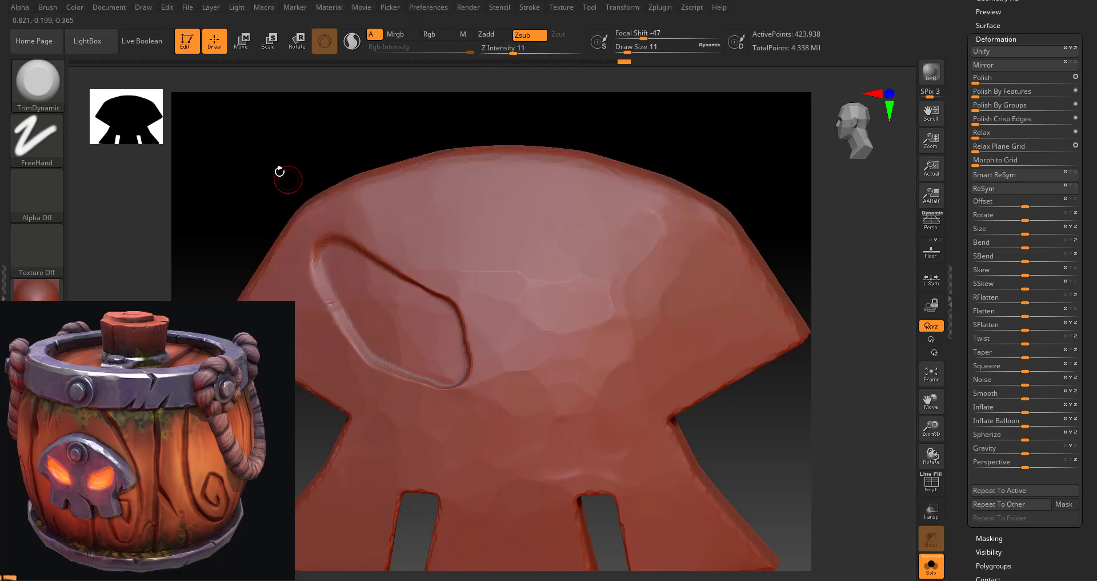
key(space)
mouse_move(288, 177)
mouse_down()
mouse_move(278, 178)
mouse_move(283, 191)
mouse_move(306, 218)
mouse_up()
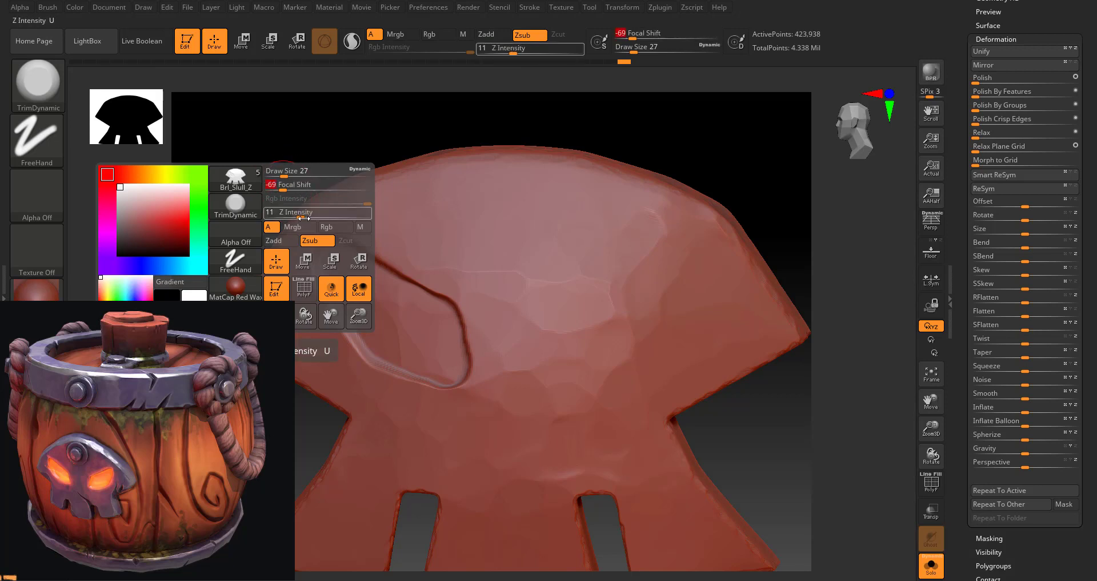
mouse_move(372, 277)
mouse_down()
mouse_move(386, 267)
mouse_move(363, 253)
mouse_up()
key(space)
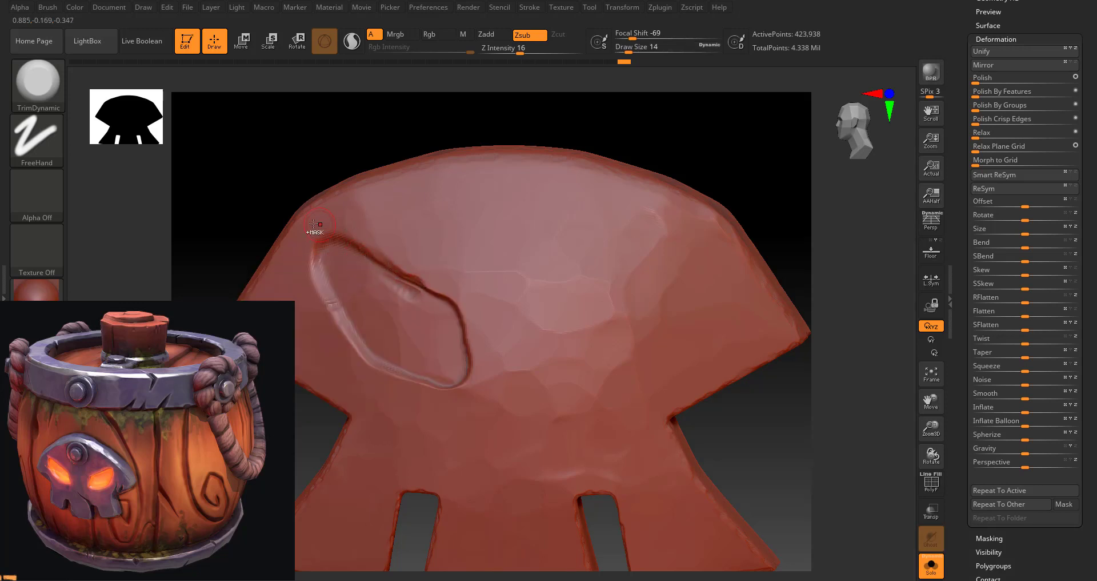
Step: Rework the groove's lower-right corner and begin masking along its upper edge
mouse_move(281, 179)
mouse_down()
mouse_move(299, 165)
mouse_move(293, 155)
mouse_up()
scroll(294, 154, up, 3)
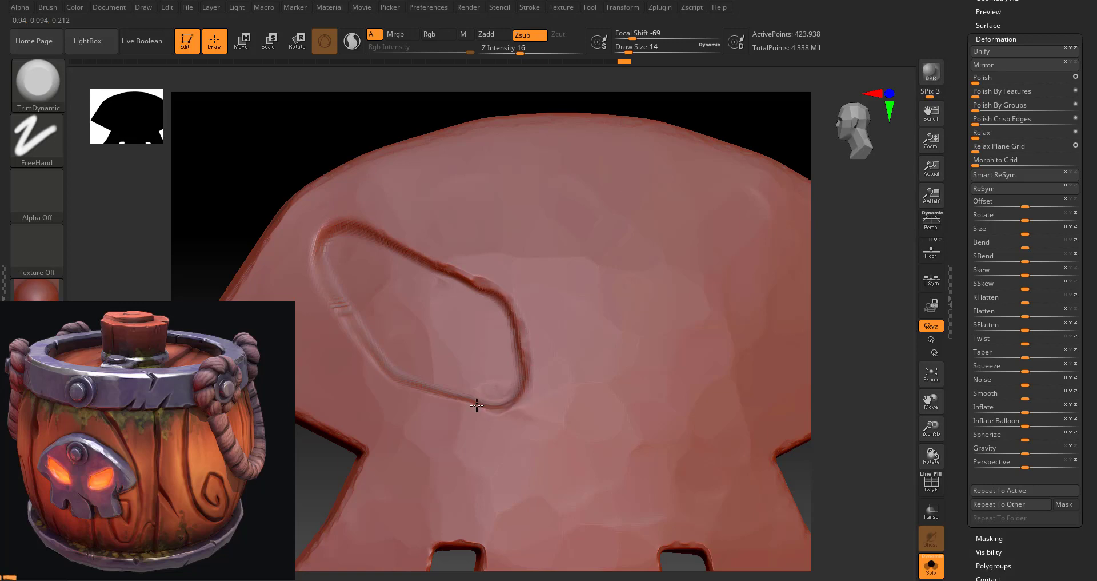
mouse_move(476, 405)
shift+mouse_down()
mouse_move(483, 420)
mouse_move(517, 403)
shift+mouse_up()
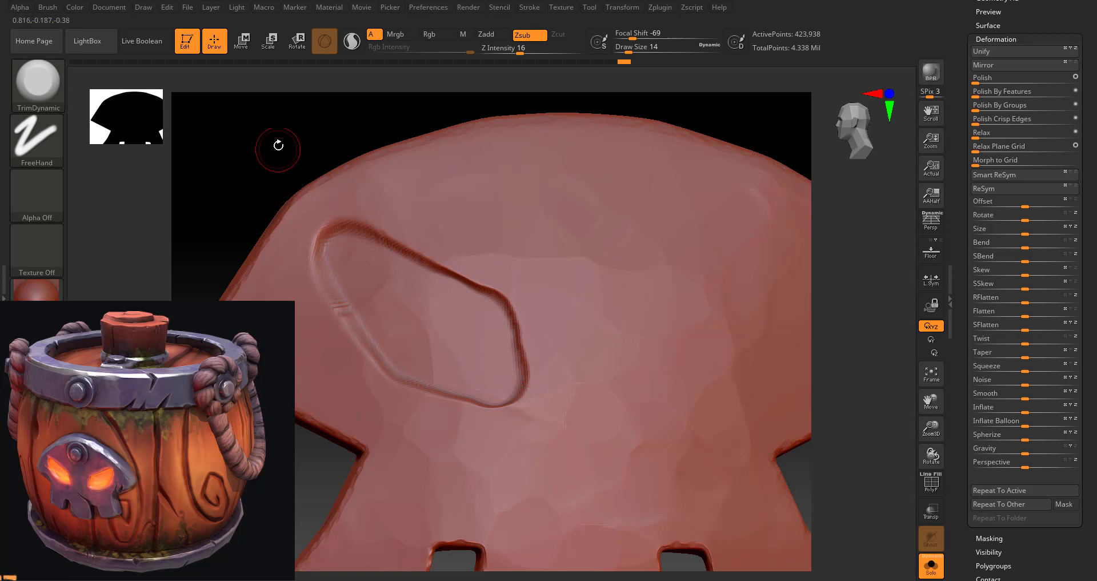
key(ctrl)
mouse_move(350, 248)
ctrl+mouse_down()
mouse_move(439, 279)
mouse_move(511, 381)
mouse_move(348, 319)
mouse_move(311, 254)
mouse_move(343, 226)
mouse_move(427, 265)
mouse_move(466, 317)
mouse_move(360, 286)
mouse_move(419, 318)
mouse_move(460, 363)
mouse_move(368, 316)
ctrl+mouse_up()
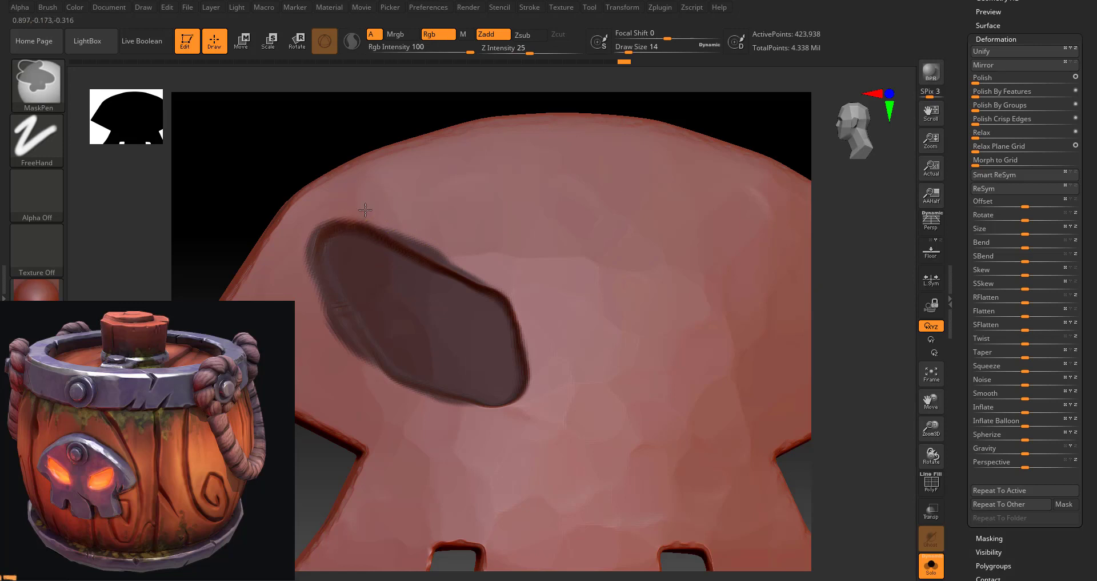
Step: Erase the mask back from the socket's top and right edges, leaving a clean unmasked rim
ctrl+alt+drag(357, 209, 460, 256)
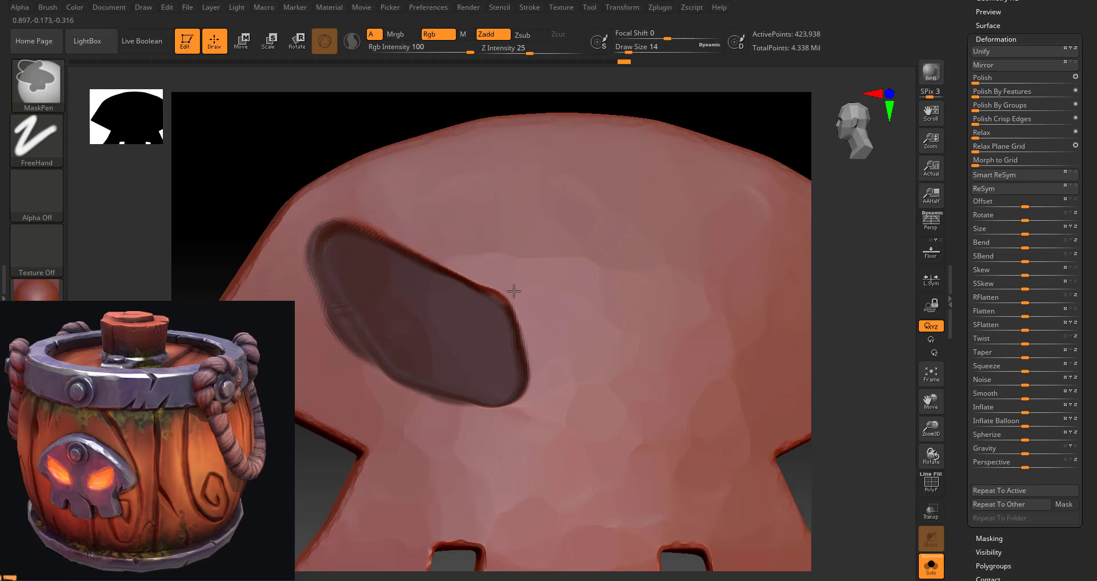
mouse_move(513, 291)
ctrl+alt+mouse_down()
mouse_move(537, 391)
mouse_move(469, 409)
mouse_move(411, 399)
mouse_move(342, 330)
mouse_move(307, 236)
mouse_move(321, 220)
ctrl+alt+mouse_up()
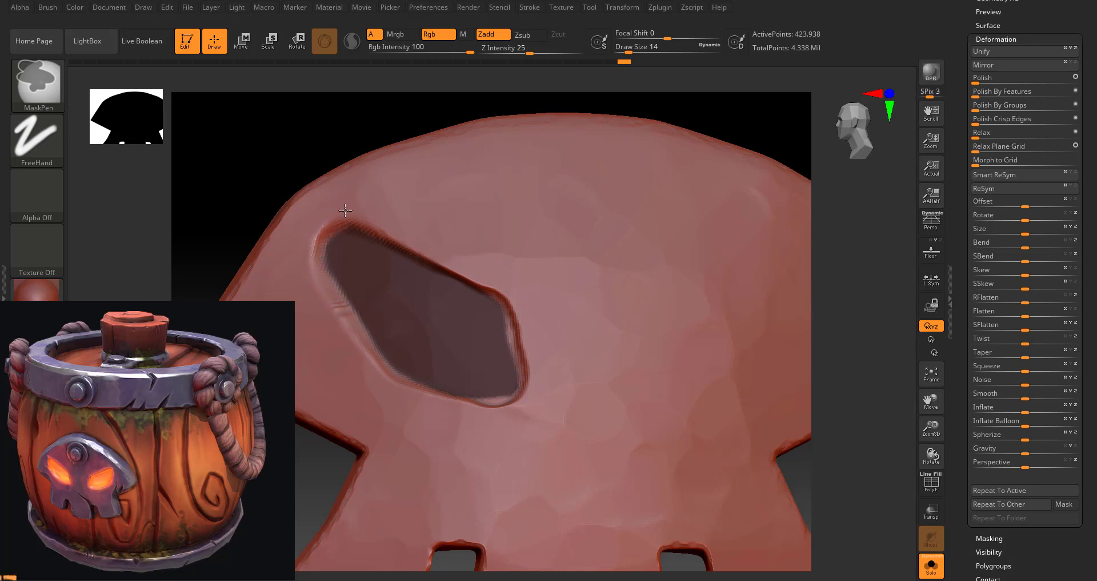
mouse_move(396, 225)
ctrl+alt+mouse_down()
mouse_move(379, 216)
mouse_move(409, 236)
ctrl+alt+mouse_up()
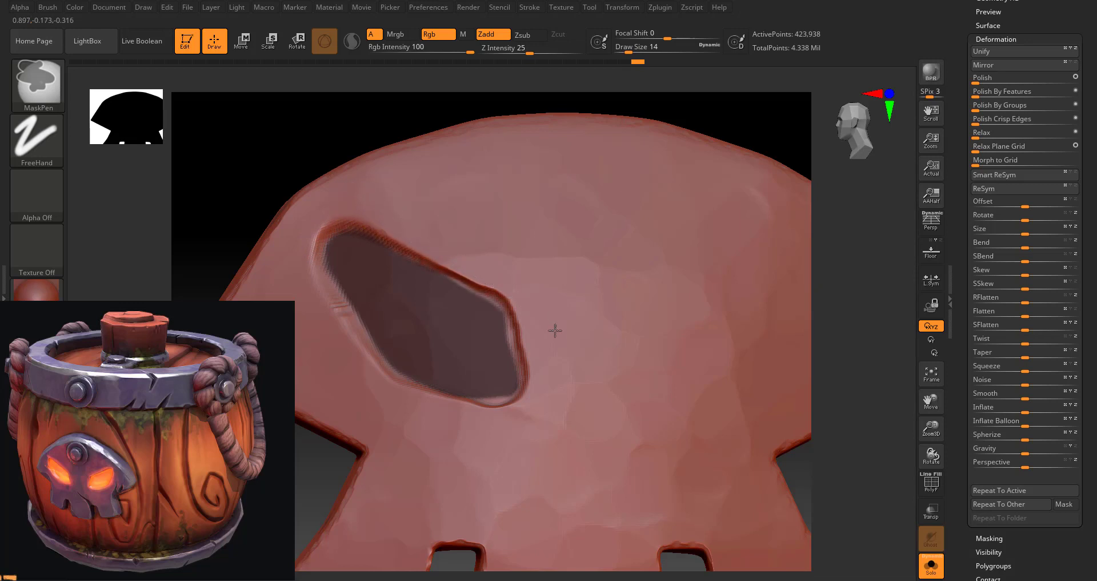
Step: Bevel the eye socket's upper and lower rims with TrimDynamic and frame the whole skull
key(b)
key(t)
key(d)
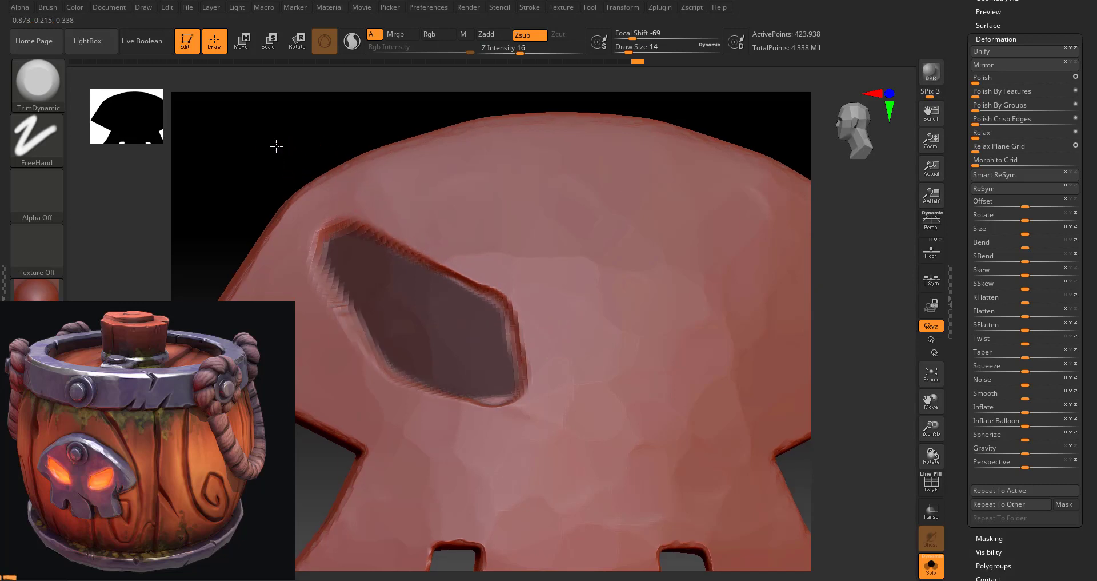
alt+drag(276, 146, 336, 263)
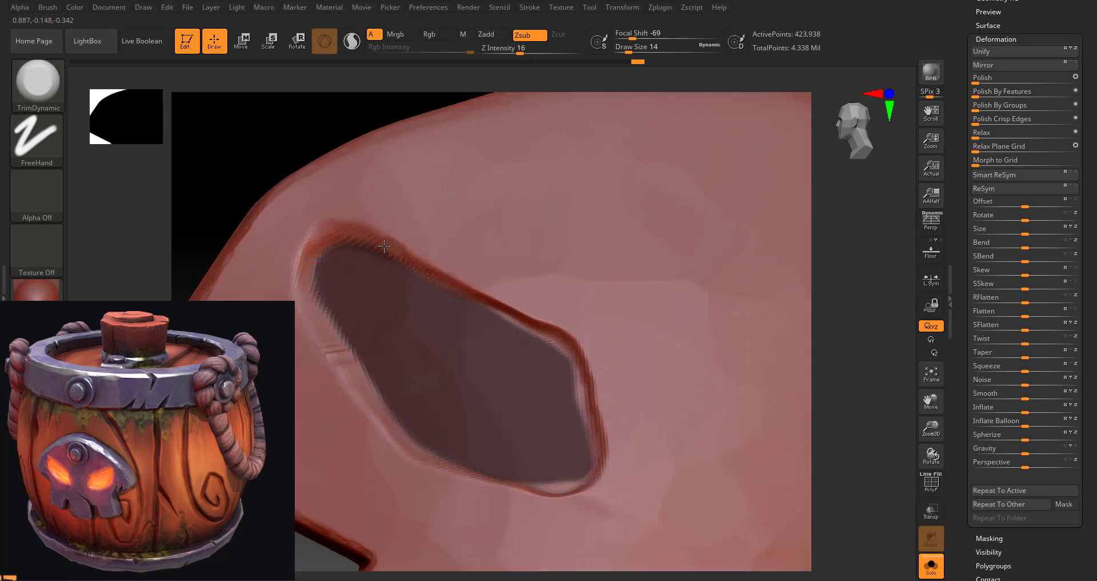
drag(479, 290, 498, 305)
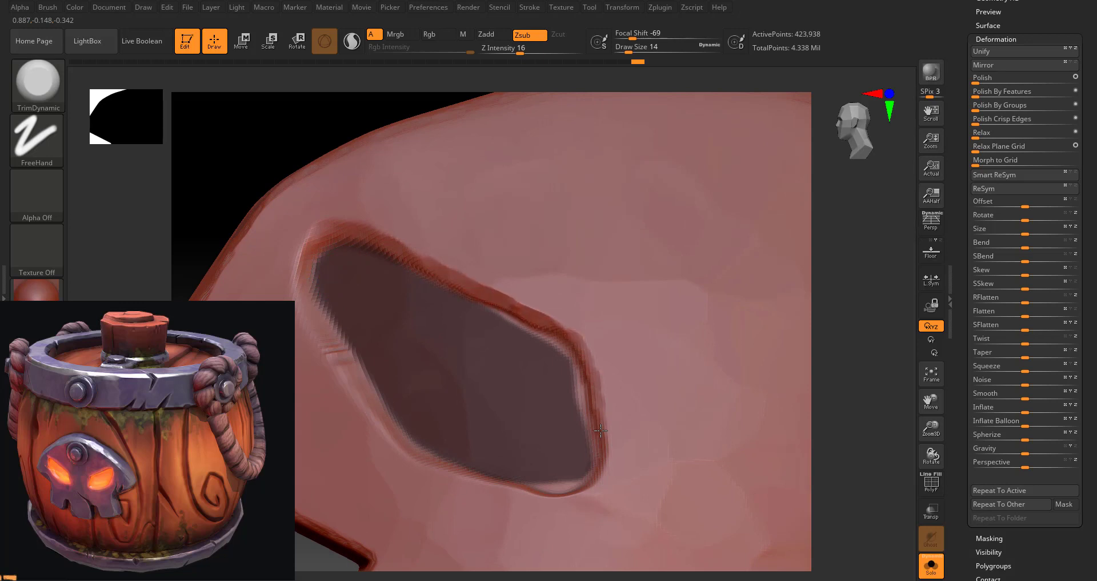
drag(557, 492, 517, 483)
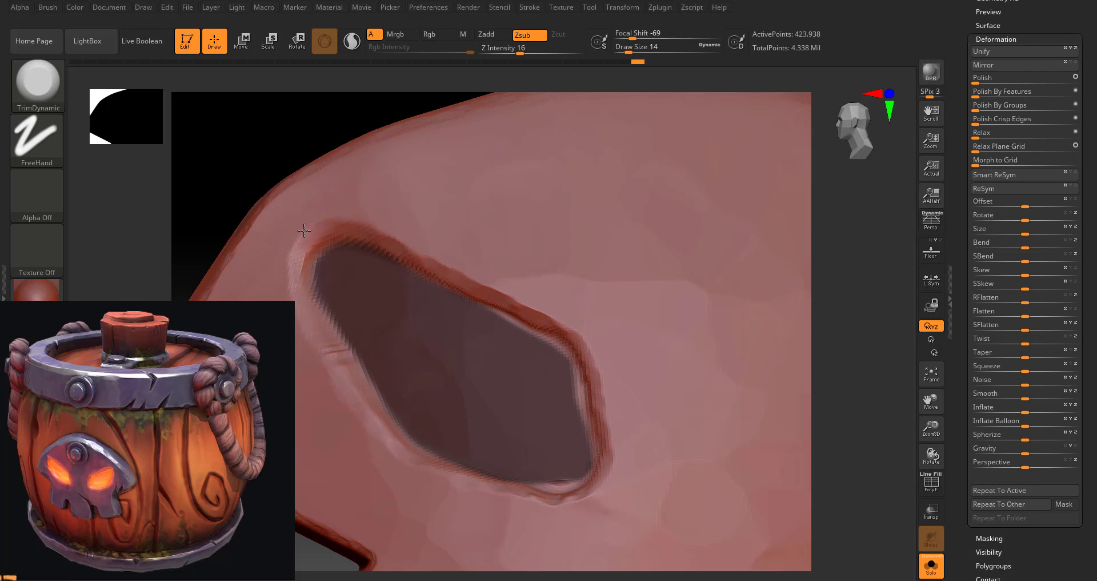
key(f)
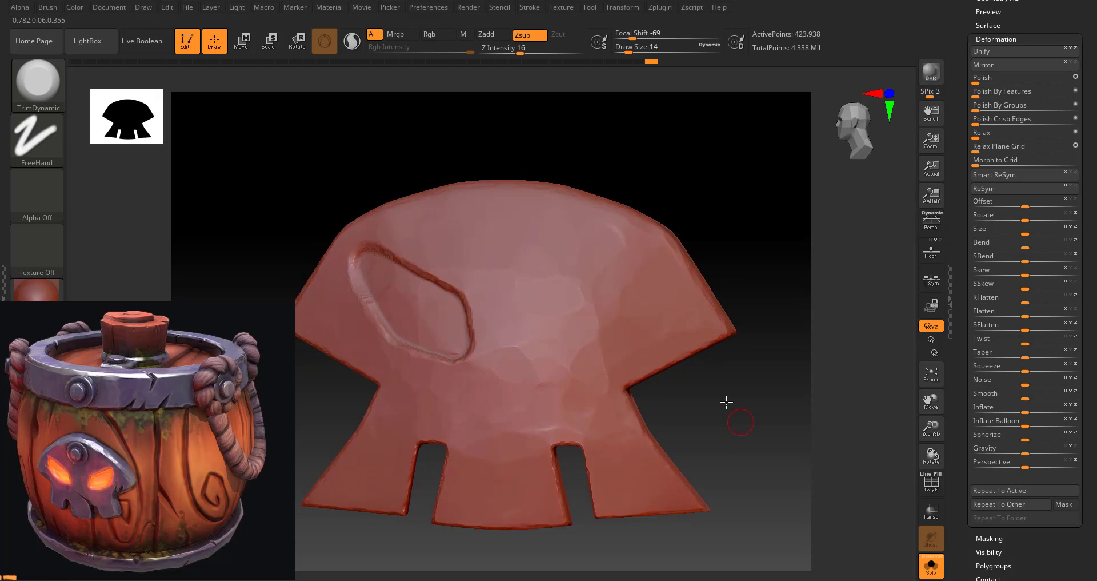
Step: Select the Orb_Slash02 brush and frame the skull for slashing
drag(730, 377, 676, 394)
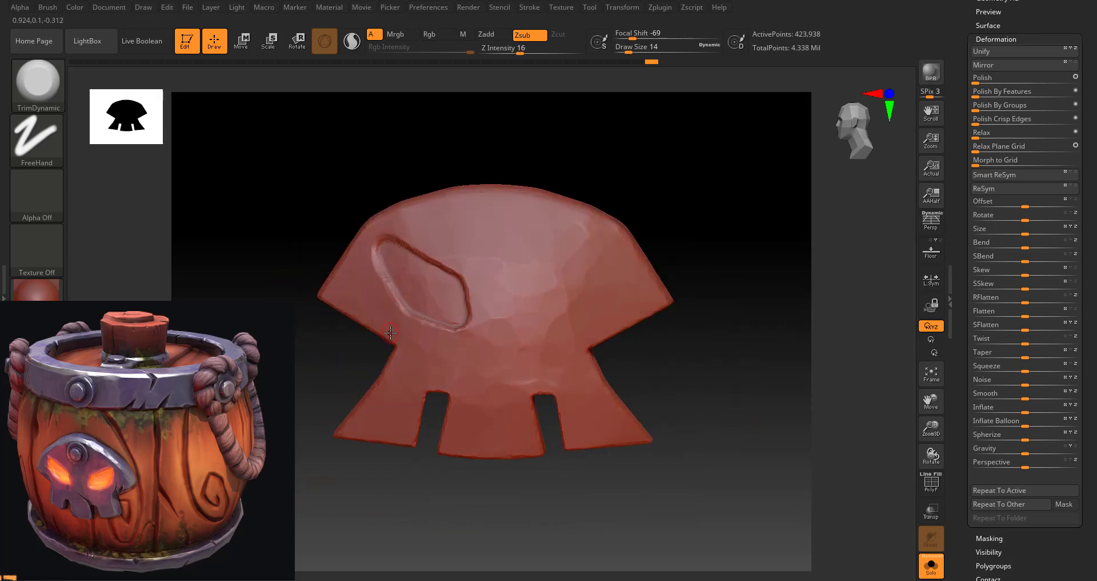
key(b)
click(407, 317)
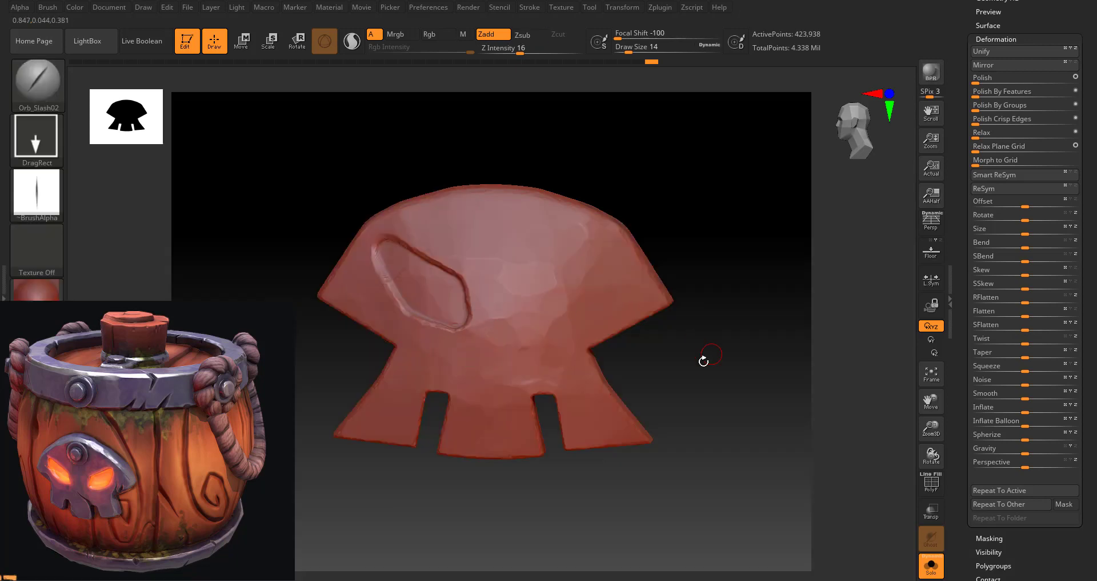
alt+drag(704, 361, 704, 320)
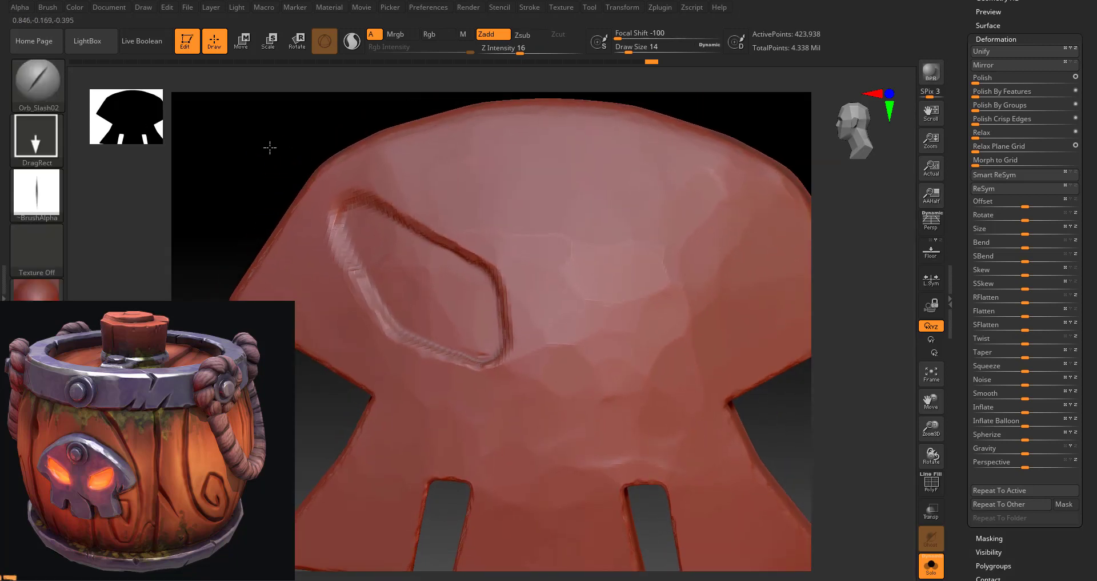
mouse_move(270, 147)
alt+mouse_down()
mouse_move(297, 165)
mouse_move(333, 165)
alt+mouse_up()
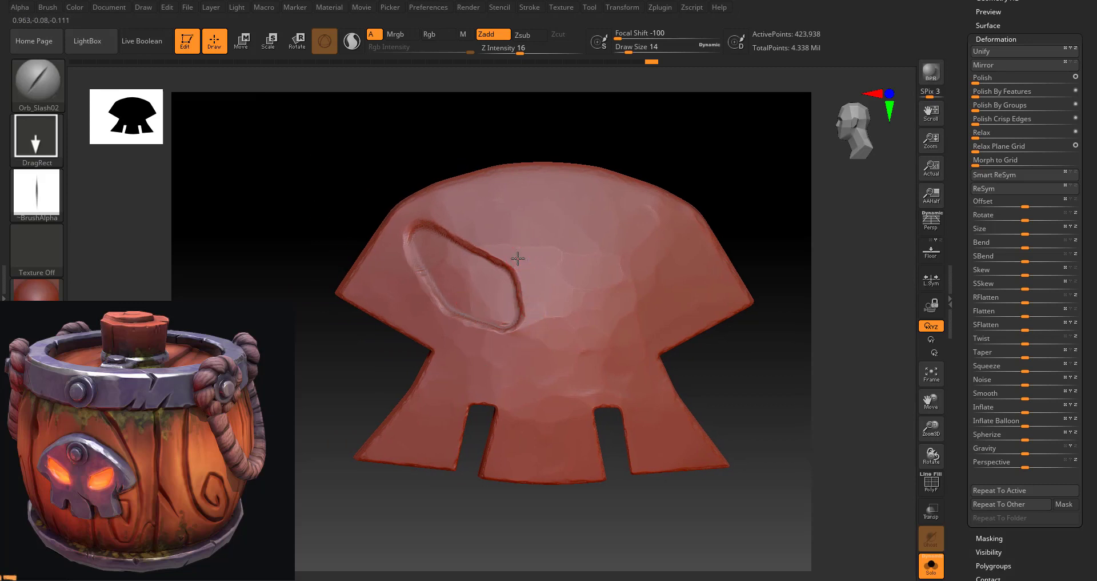
Step: Carve a diagonal slash across the socket's lower-right rim, retrying with undo until it fits
drag(516, 260, 485, 292)
key(1)
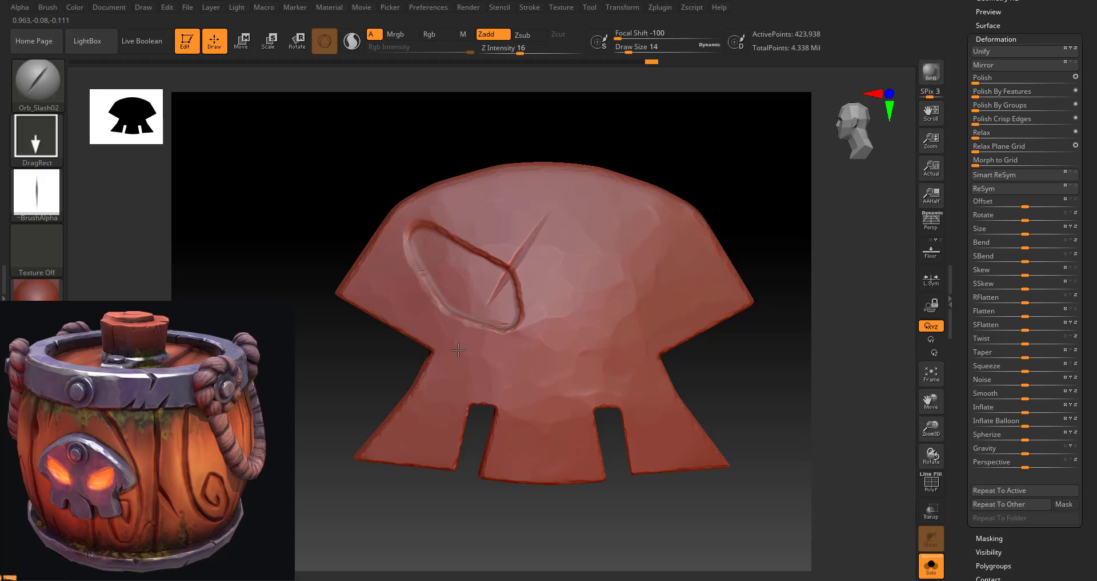
key(ctrl+z)
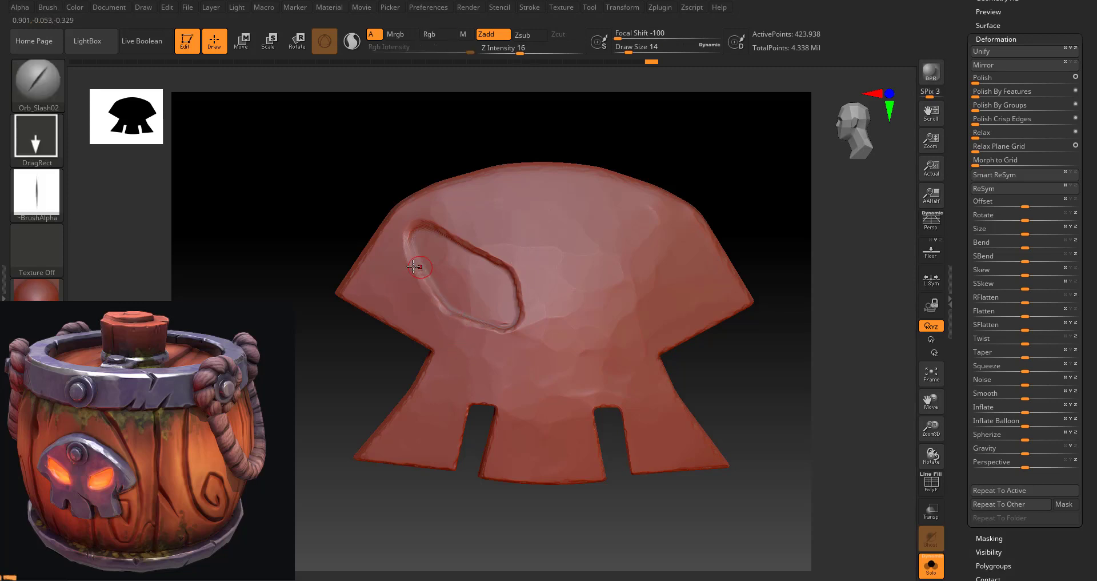
mouse_move(422, 259)
mouse_down()
mouse_move(516, 325)
mouse_move(503, 270)
mouse_up()
key(ctrl+z)
mouse_move(426, 247)
mouse_down()
mouse_move(513, 306)
mouse_move(497, 310)
mouse_move(490, 285)
mouse_move(509, 301)
mouse_up()
key(ctrl+z)
key(ctrl+z)
key(ctrl+z)
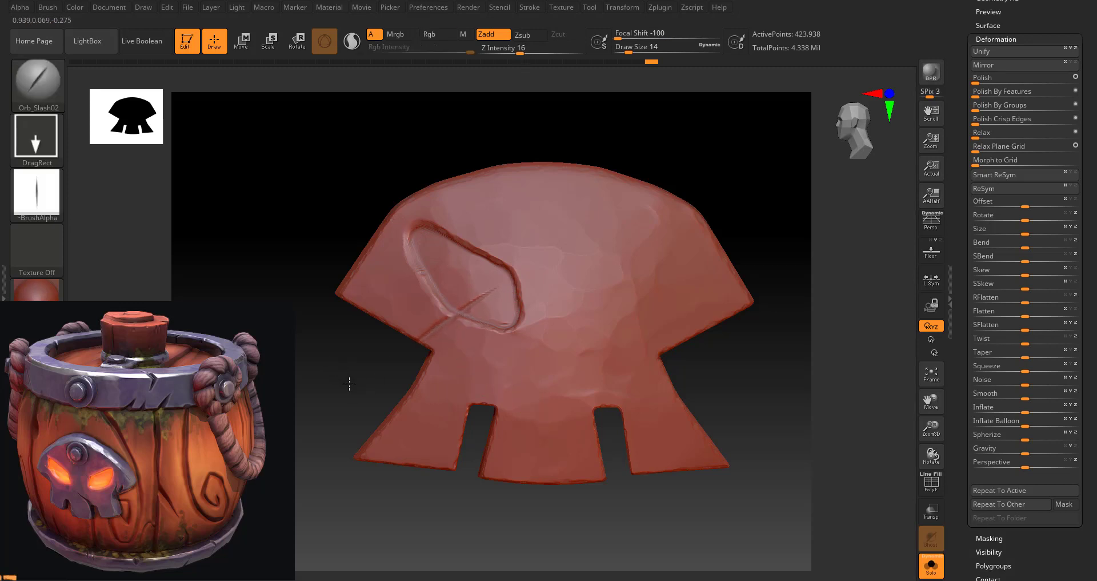
key(ctrl+z)
Step: Try slashes at the lower slot and the socket's right rim, rotating to check their depth
mouse_move(490, 438)
mouse_down()
mouse_move(495, 407)
mouse_move(538, 371)
mouse_up()
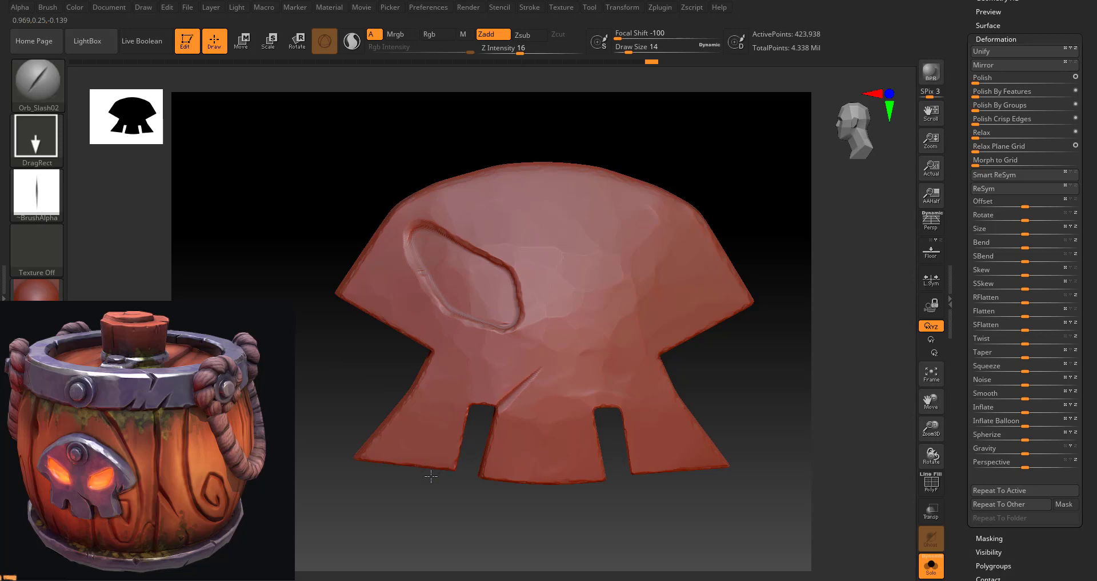
key(ctrl+z)
drag(483, 324, 512, 267)
drag(514, 267, 598, 223)
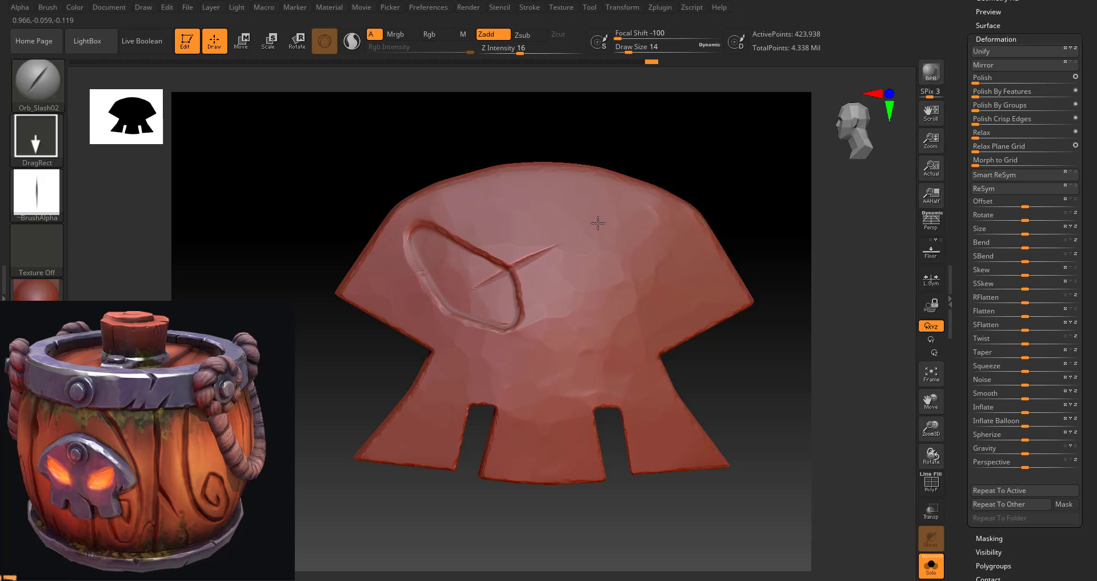
mouse_move(722, 387)
alt+mouse_down()
mouse_move(688, 373)
mouse_move(739, 372)
mouse_move(716, 393)
mouse_move(747, 411)
mouse_move(743, 397)
mouse_move(752, 400)
alt+mouse_up()
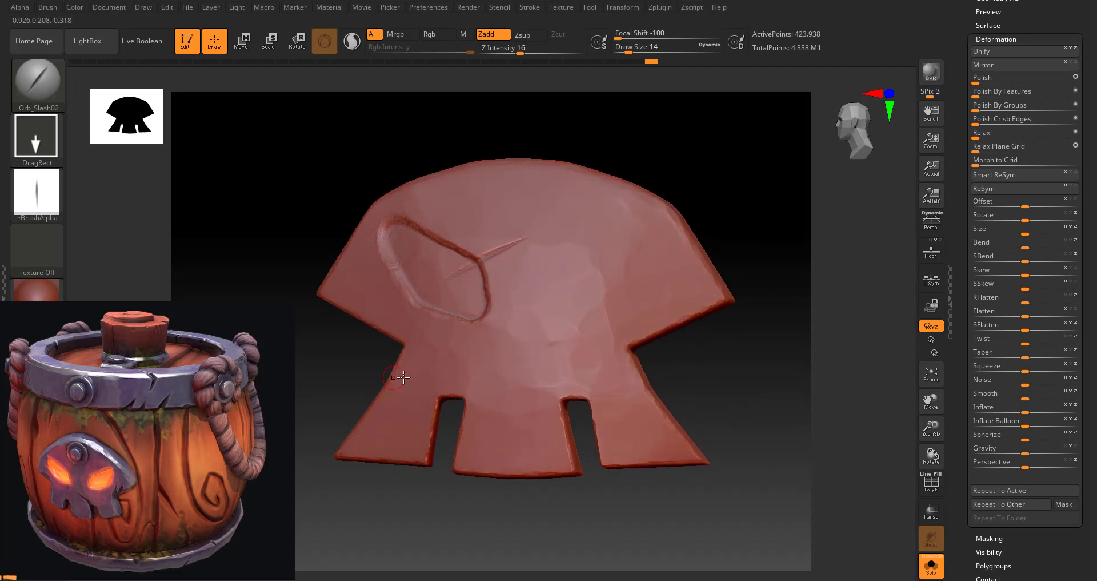
mouse_move(342, 376)
mouse_down()
mouse_move(350, 387)
mouse_move(343, 375)
mouse_up()
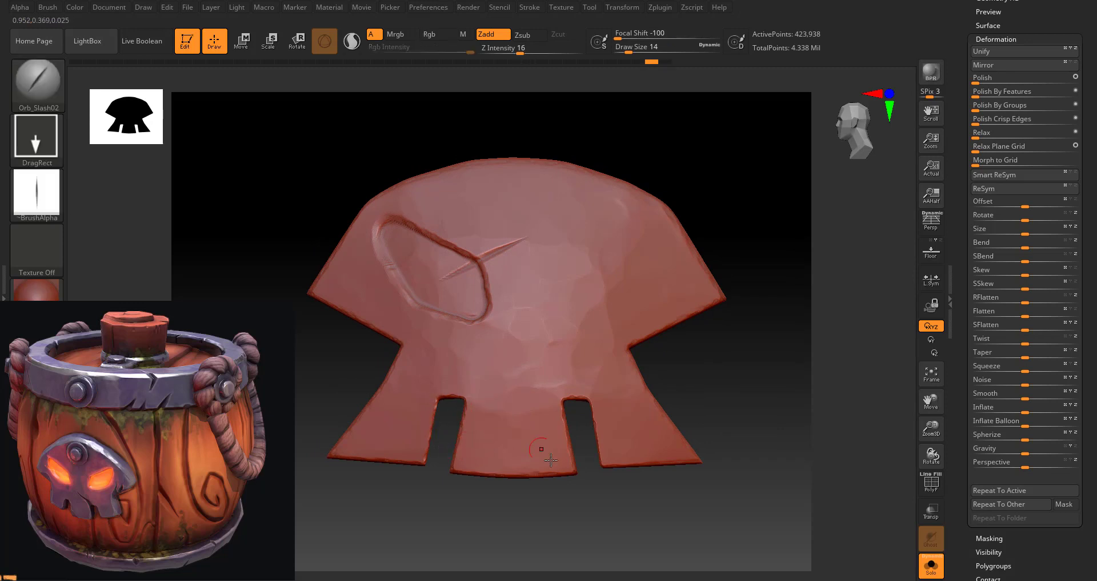
drag(584, 512, 585, 523)
drag(566, 536, 575, 521)
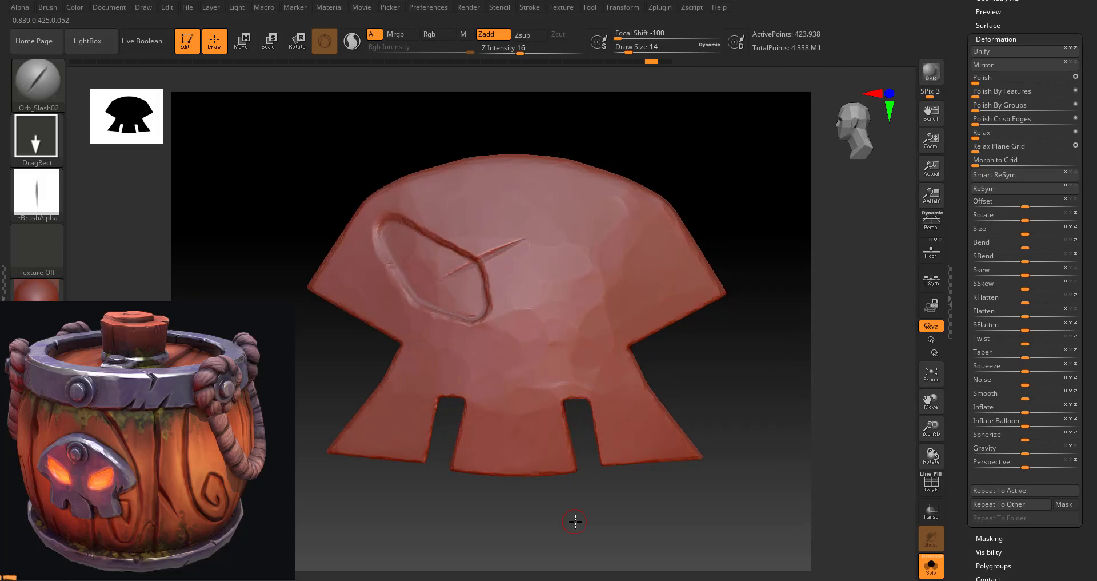
drag(730, 405, 710, 392)
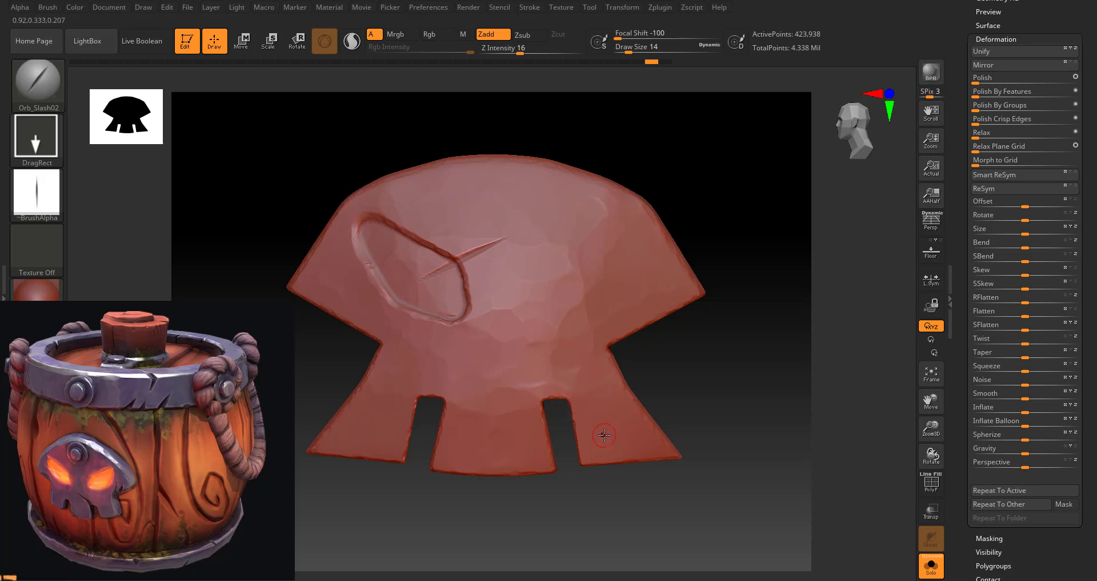
Step: Undo the socket slash, try one at the lower tabs' notch, and undo it too
key(ctrl+z)
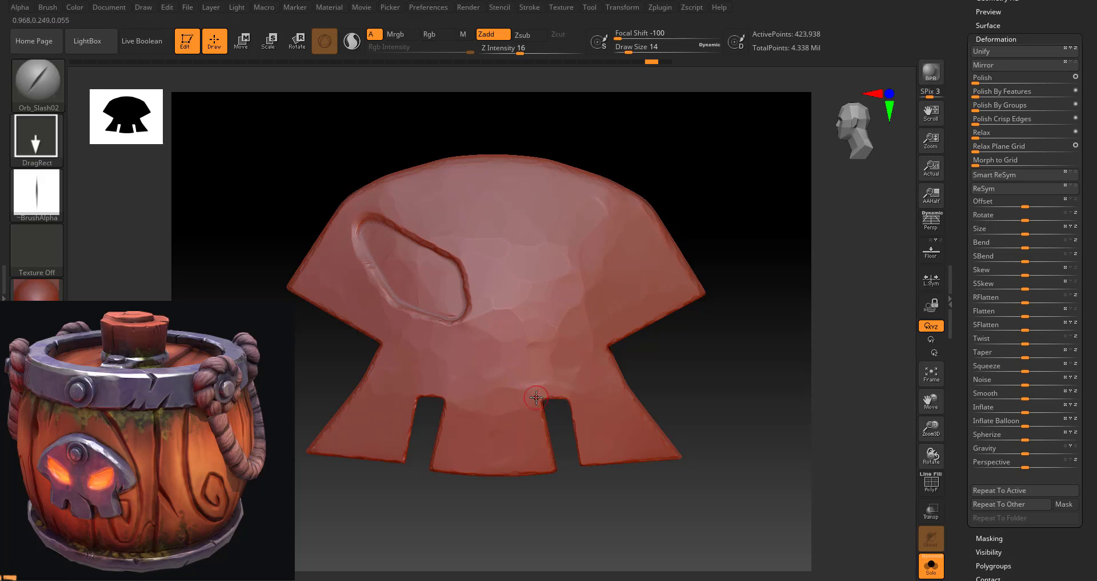
drag(536, 396, 555, 471)
key(ctrl)
key(ctrl+z)
Step: Pick Orb_Cracks, undo a test crack, cut draw size to 5, and carve a thin left-edge crack
key(b)
click(426, 201)
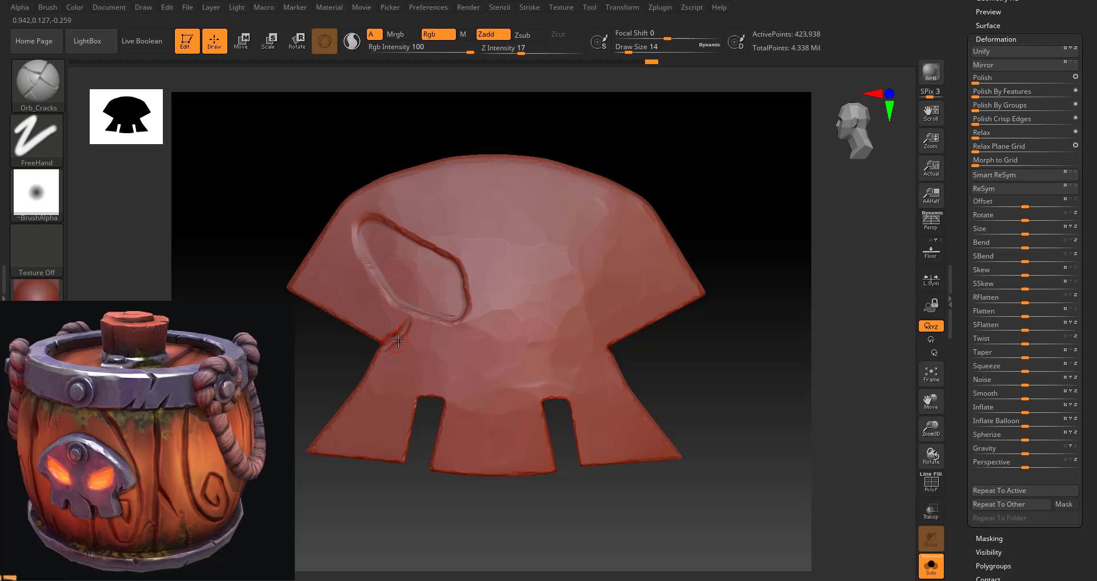
drag(398, 341, 435, 363)
click(389, 337)
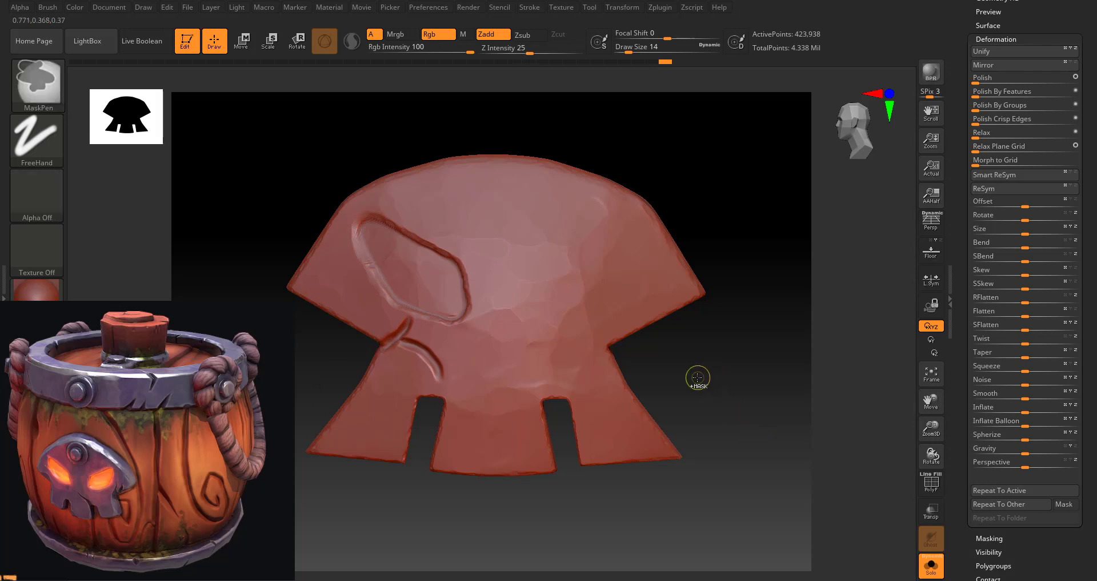
key(ctrl+z)
key(ctrl+z)
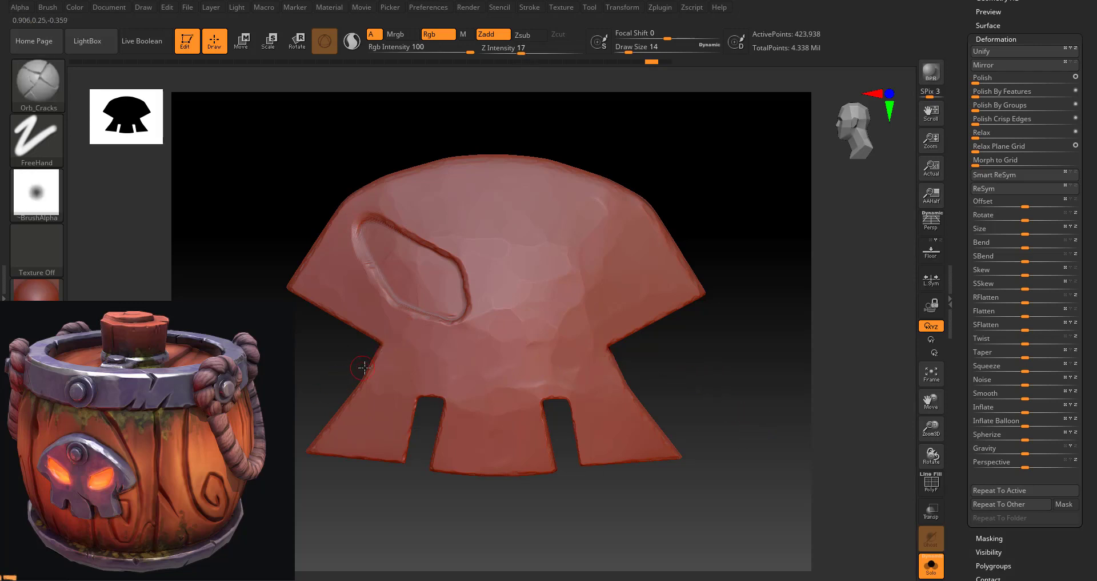
key(space)
drag(406, 321, 381, 343)
Step: Undo the left-edge crack, zoom in, and set Draw Size to 8
key(ctrl+z)
scroll(346, 363, up, 3)
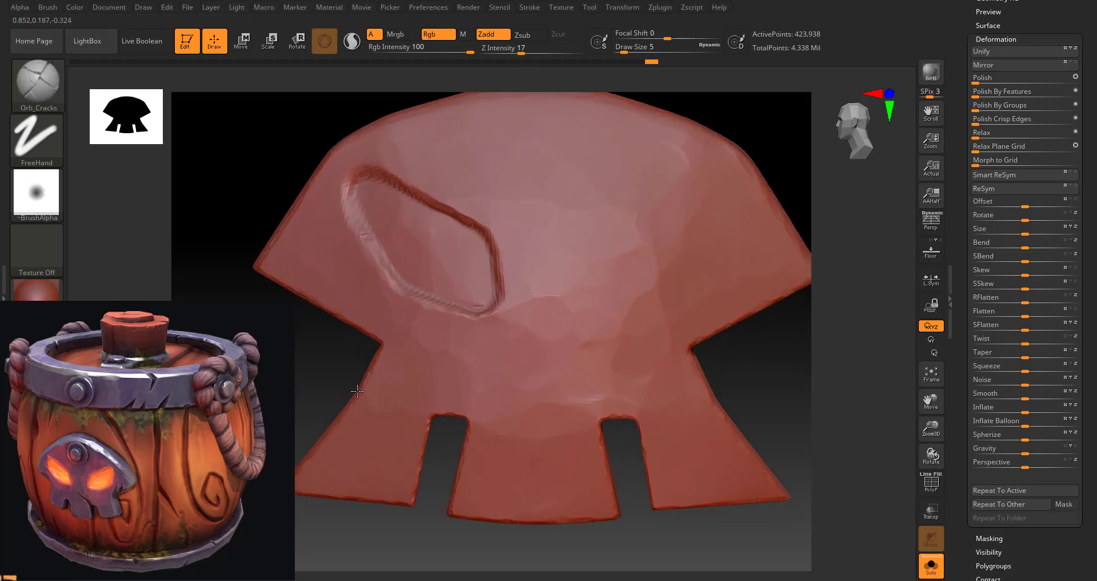
key(space)
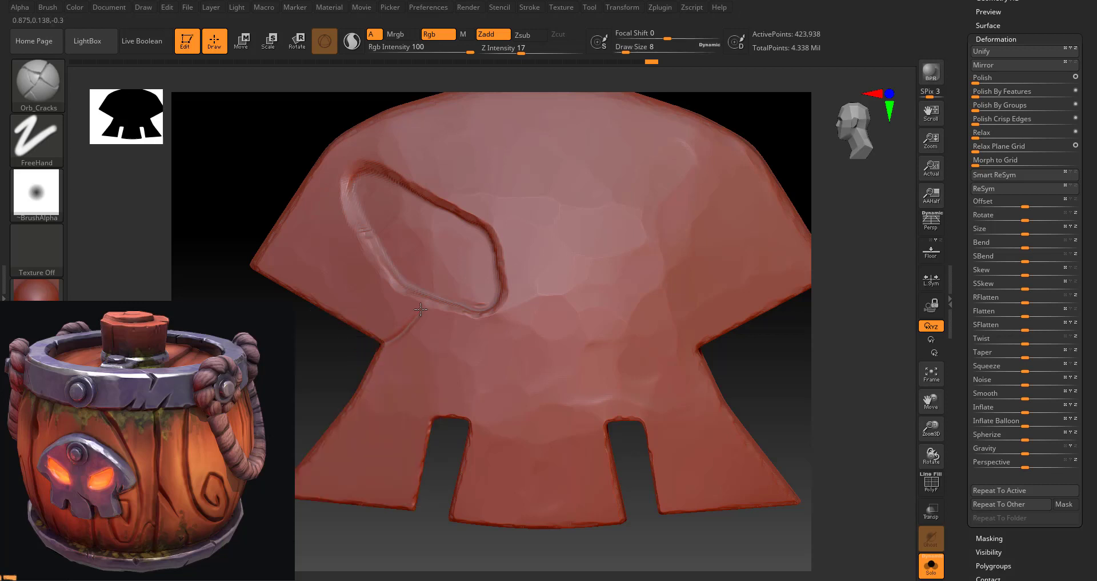
Step: Carve an Orb_Cracks crack from under the eye socket to the left notch, branching rightward
drag(421, 309, 402, 333)
drag(403, 336, 456, 344)
drag(455, 342, 481, 358)
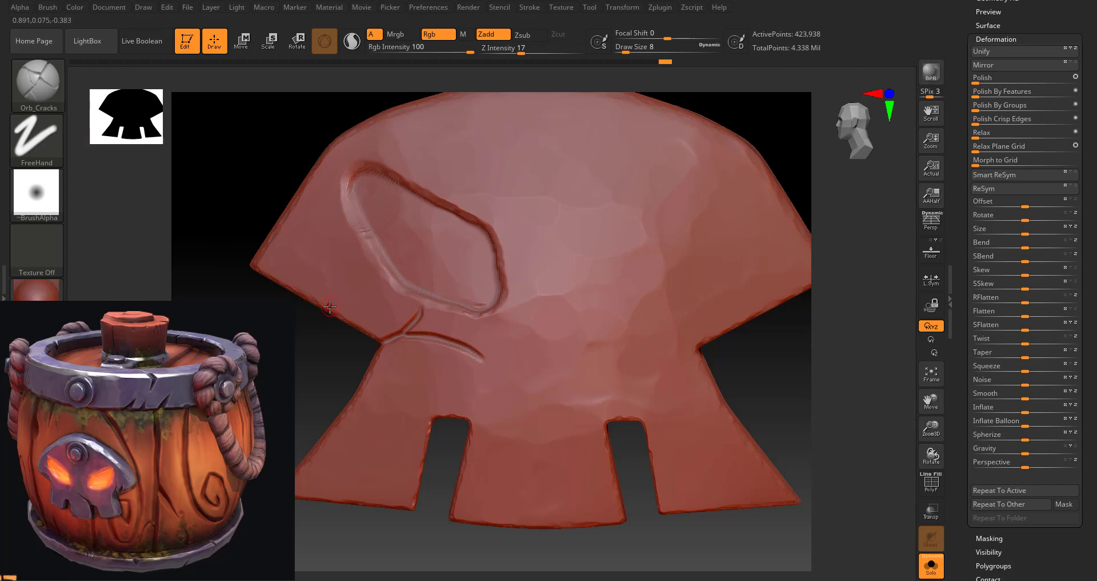
key(b)
click(482, 252)
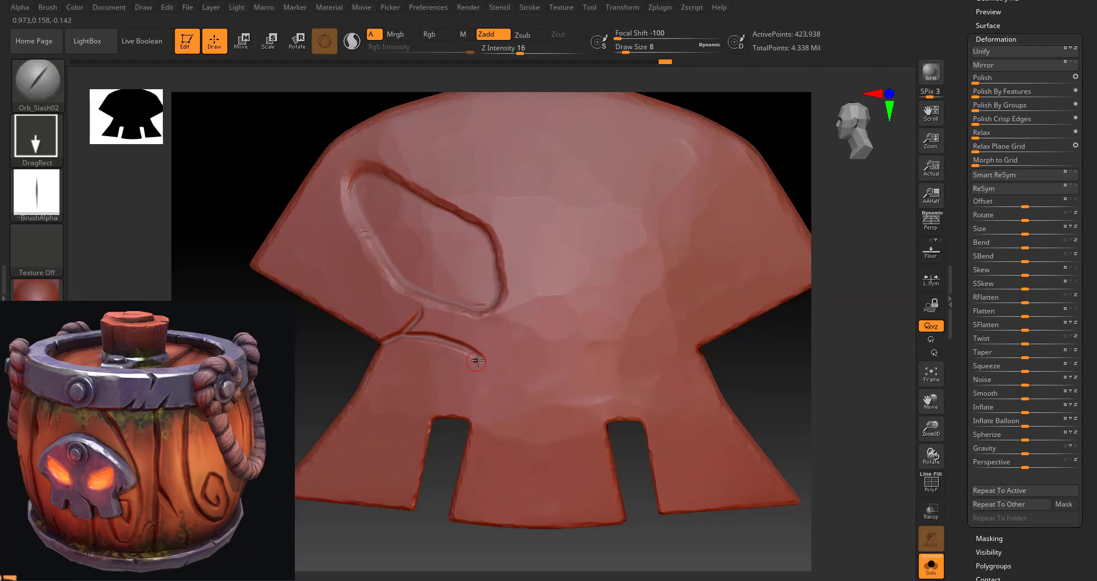
Step: Add a shortened Orb_Slash02 slash off the crack's end down-right, then zoom out to the whole skull
drag(481, 357, 562, 397)
drag(553, 392, 517, 384)
alt+drag(247, 245, 259, 156)
Step: Turn on perspective and rotate the skull to check its front and side views
alt+drag(275, 215, 286, 164)
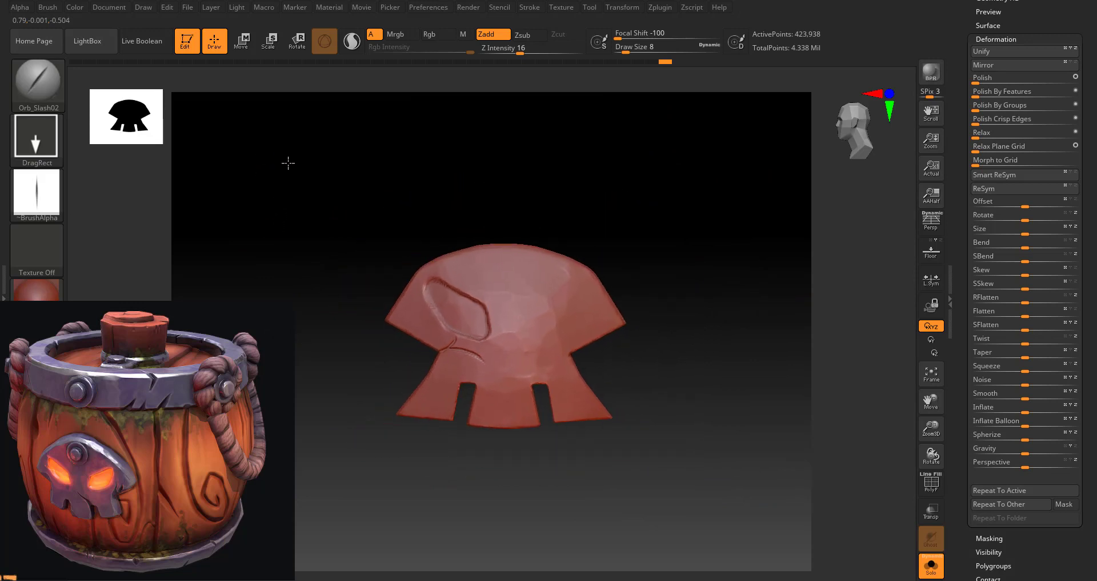
mouse_move(728, 358)
mouse_down()
mouse_move(642, 385)
mouse_move(612, 358)
mouse_move(764, 411)
mouse_move(711, 400)
mouse_move(726, 392)
mouse_move(698, 347)
mouse_move(703, 392)
mouse_move(734, 389)
mouse_move(769, 360)
mouse_move(757, 380)
mouse_move(725, 384)
mouse_move(725, 360)
mouse_move(704, 372)
mouse_move(751, 347)
mouse_move(711, 369)
mouse_move(618, 387)
mouse_move(696, 423)
mouse_move(735, 384)
mouse_move(666, 389)
mouse_move(681, 375)
mouse_move(676, 385)
mouse_move(627, 377)
mouse_move(688, 340)
mouse_up()
key(p)
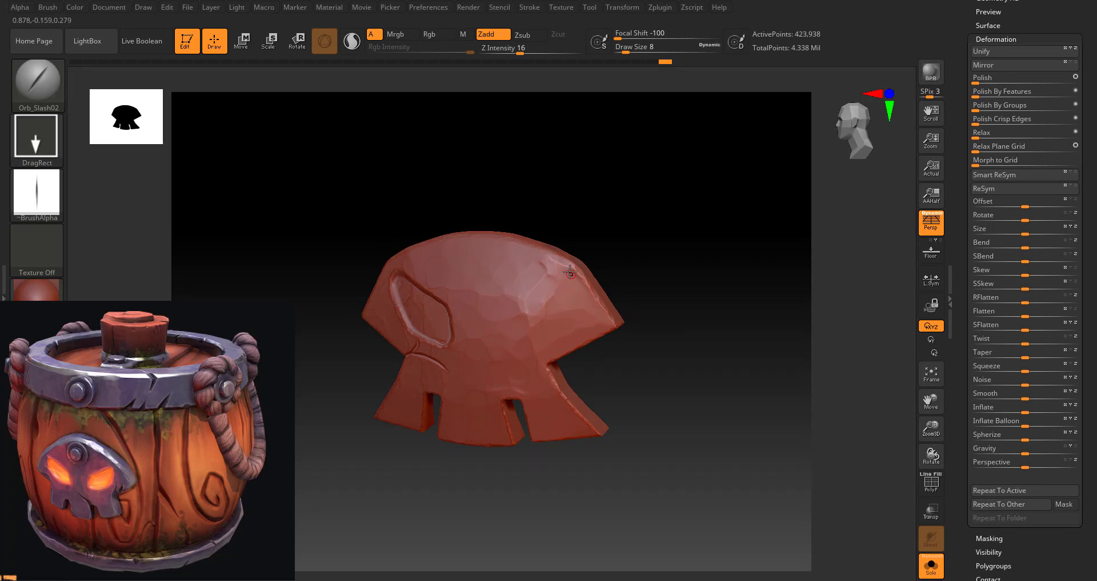
shift+drag(612, 375, 629, 431)
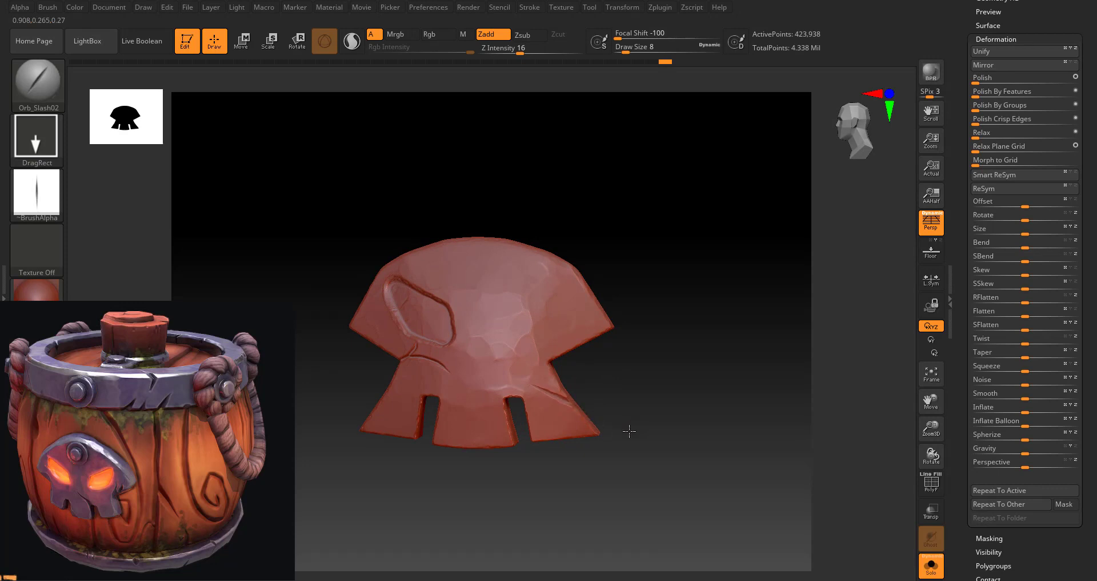
mouse_move(672, 387)
shift+mouse_down()
mouse_move(639, 397)
mouse_move(663, 384)
mouse_move(611, 388)
mouse_move(666, 383)
shift+mouse_up()
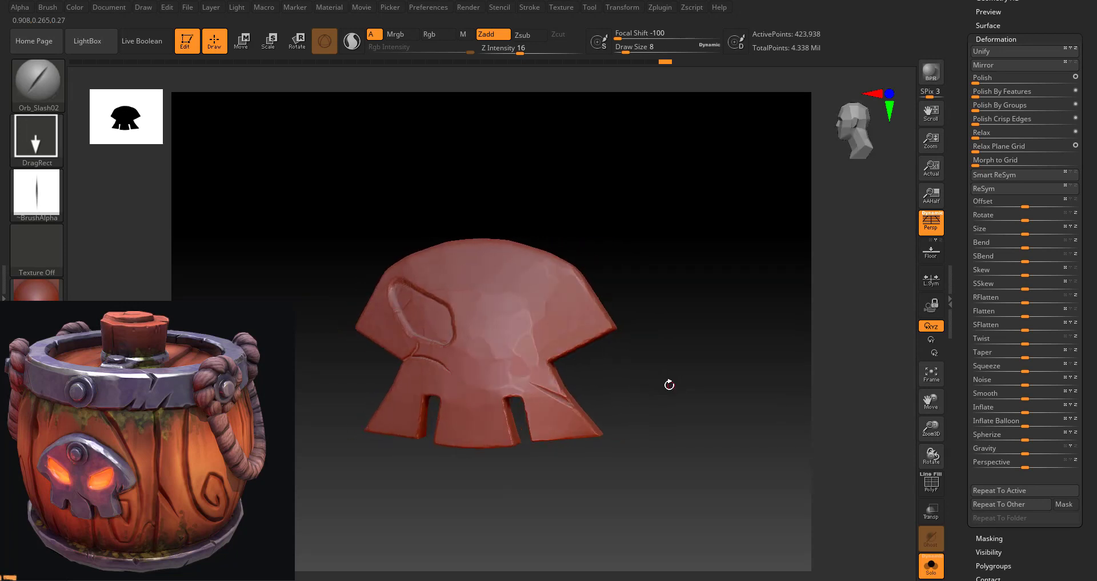
drag(666, 383, 657, 380)
Step: Cut Orb_Slash02 slashes into the skull's top edge and a vertical groove in the lower middle
drag(487, 245, 495, 240)
mouse_move(530, 182)
mouse_down()
mouse_move(506, 161)
mouse_move(520, 165)
mouse_up()
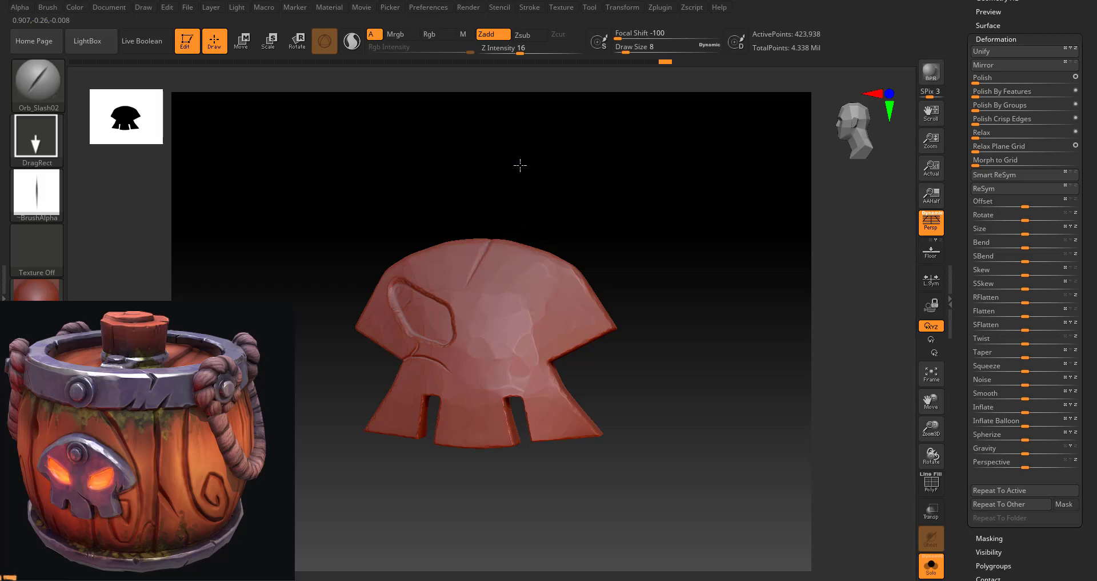
drag(637, 232, 646, 257)
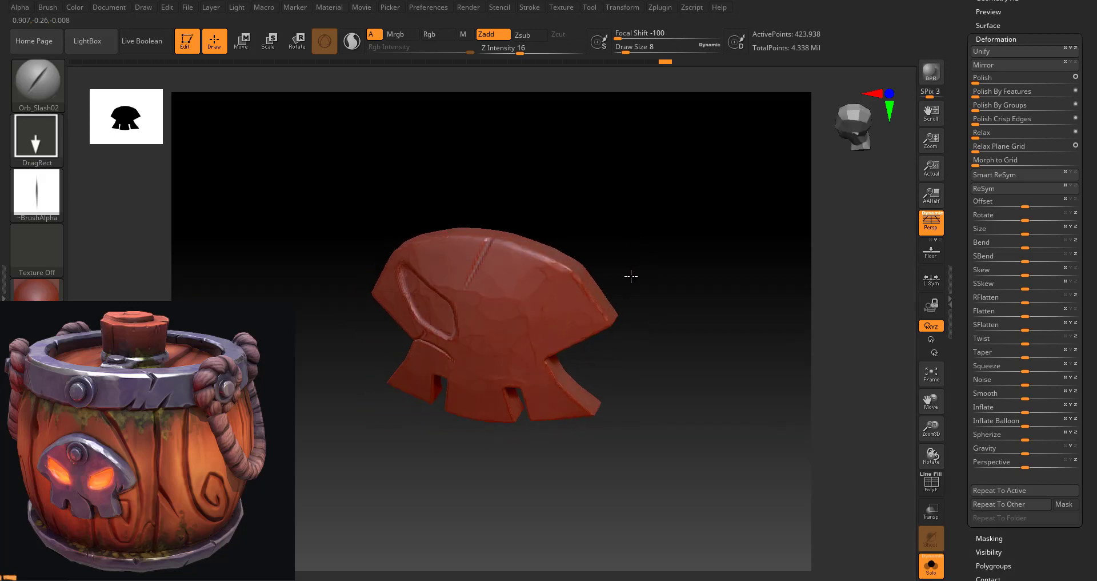
mouse_move(678, 385)
mouse_down()
mouse_move(588, 464)
mouse_move(621, 433)
mouse_up()
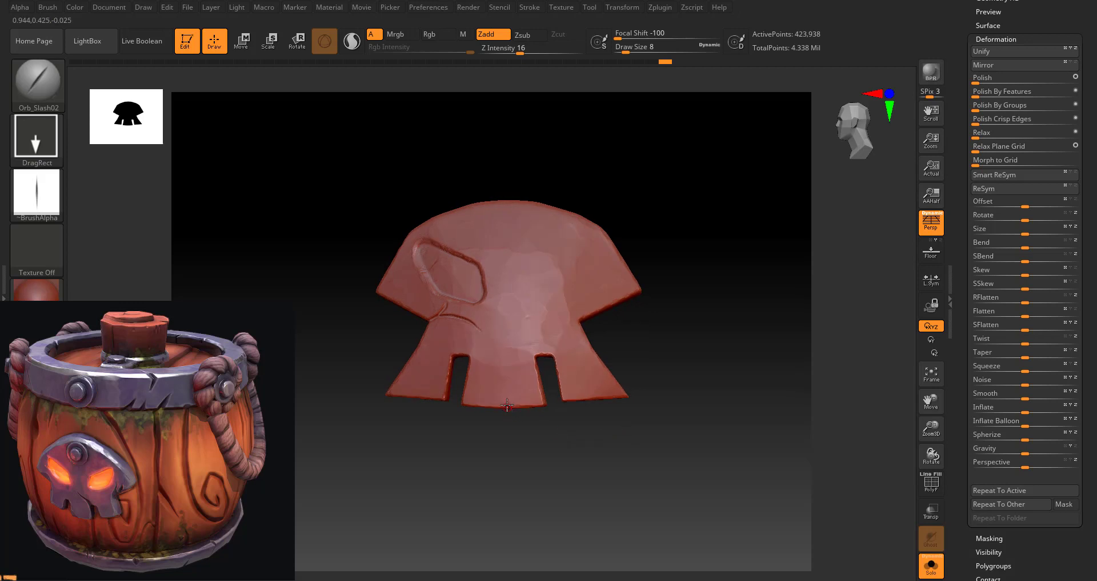
drag(505, 462, 499, 492)
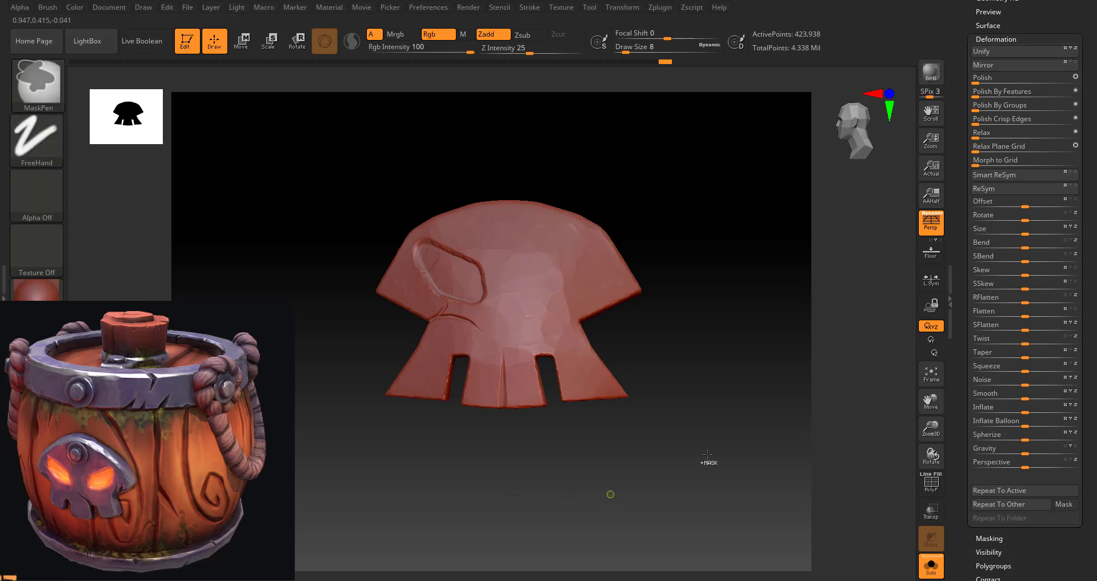
drag(729, 363, 733, 365)
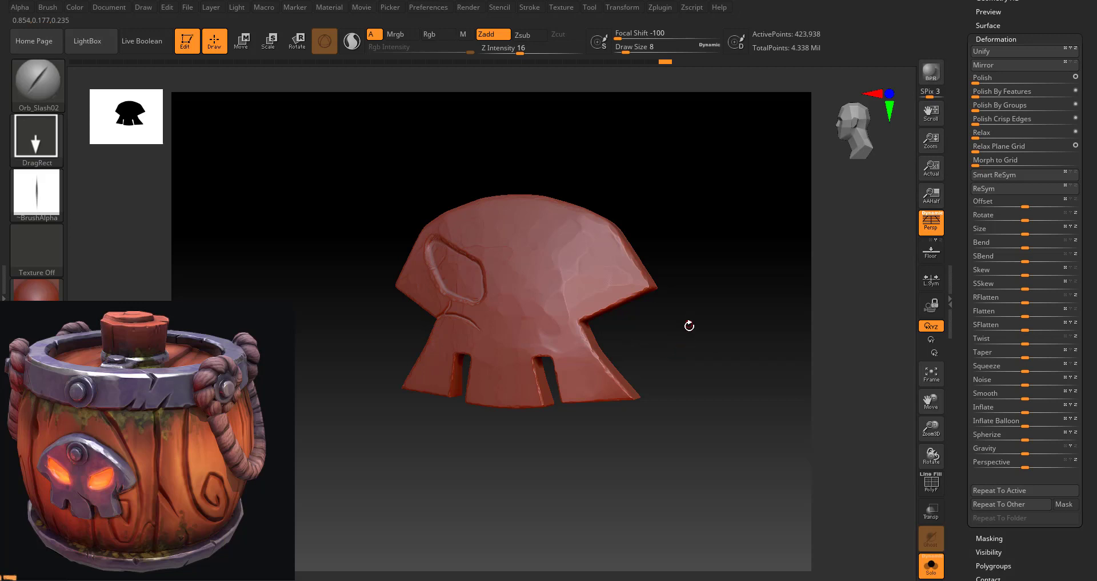
mouse_move(690, 325)
mouse_down()
mouse_move(681, 352)
mouse_move(703, 378)
mouse_move(679, 394)
mouse_move(679, 416)
mouse_move(678, 400)
mouse_move(692, 398)
mouse_move(683, 419)
mouse_move(635, 419)
mouse_move(663, 414)
mouse_move(595, 385)
mouse_up()
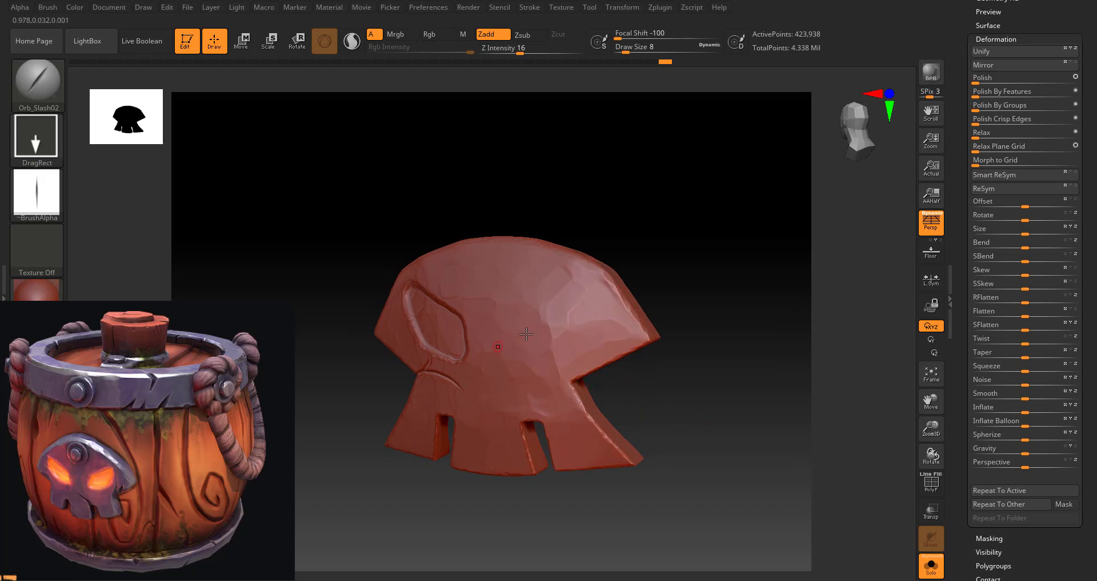
mouse_move(697, 409)
mouse_down()
mouse_move(730, 397)
mouse_move(681, 432)
mouse_up()
mouse_move(645, 438)
mouse_down()
mouse_move(718, 400)
mouse_move(711, 406)
mouse_up()
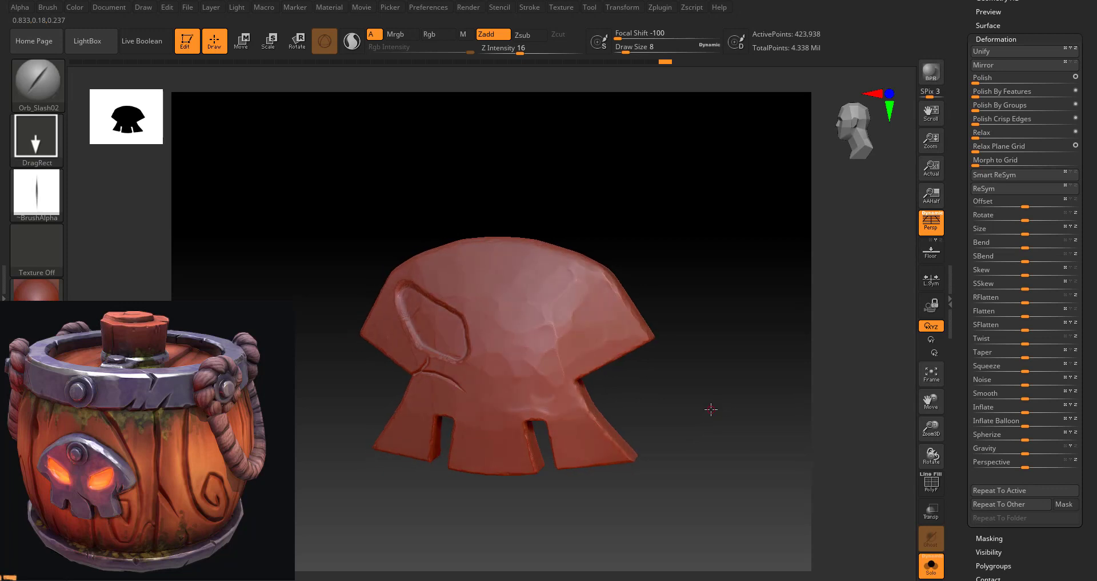